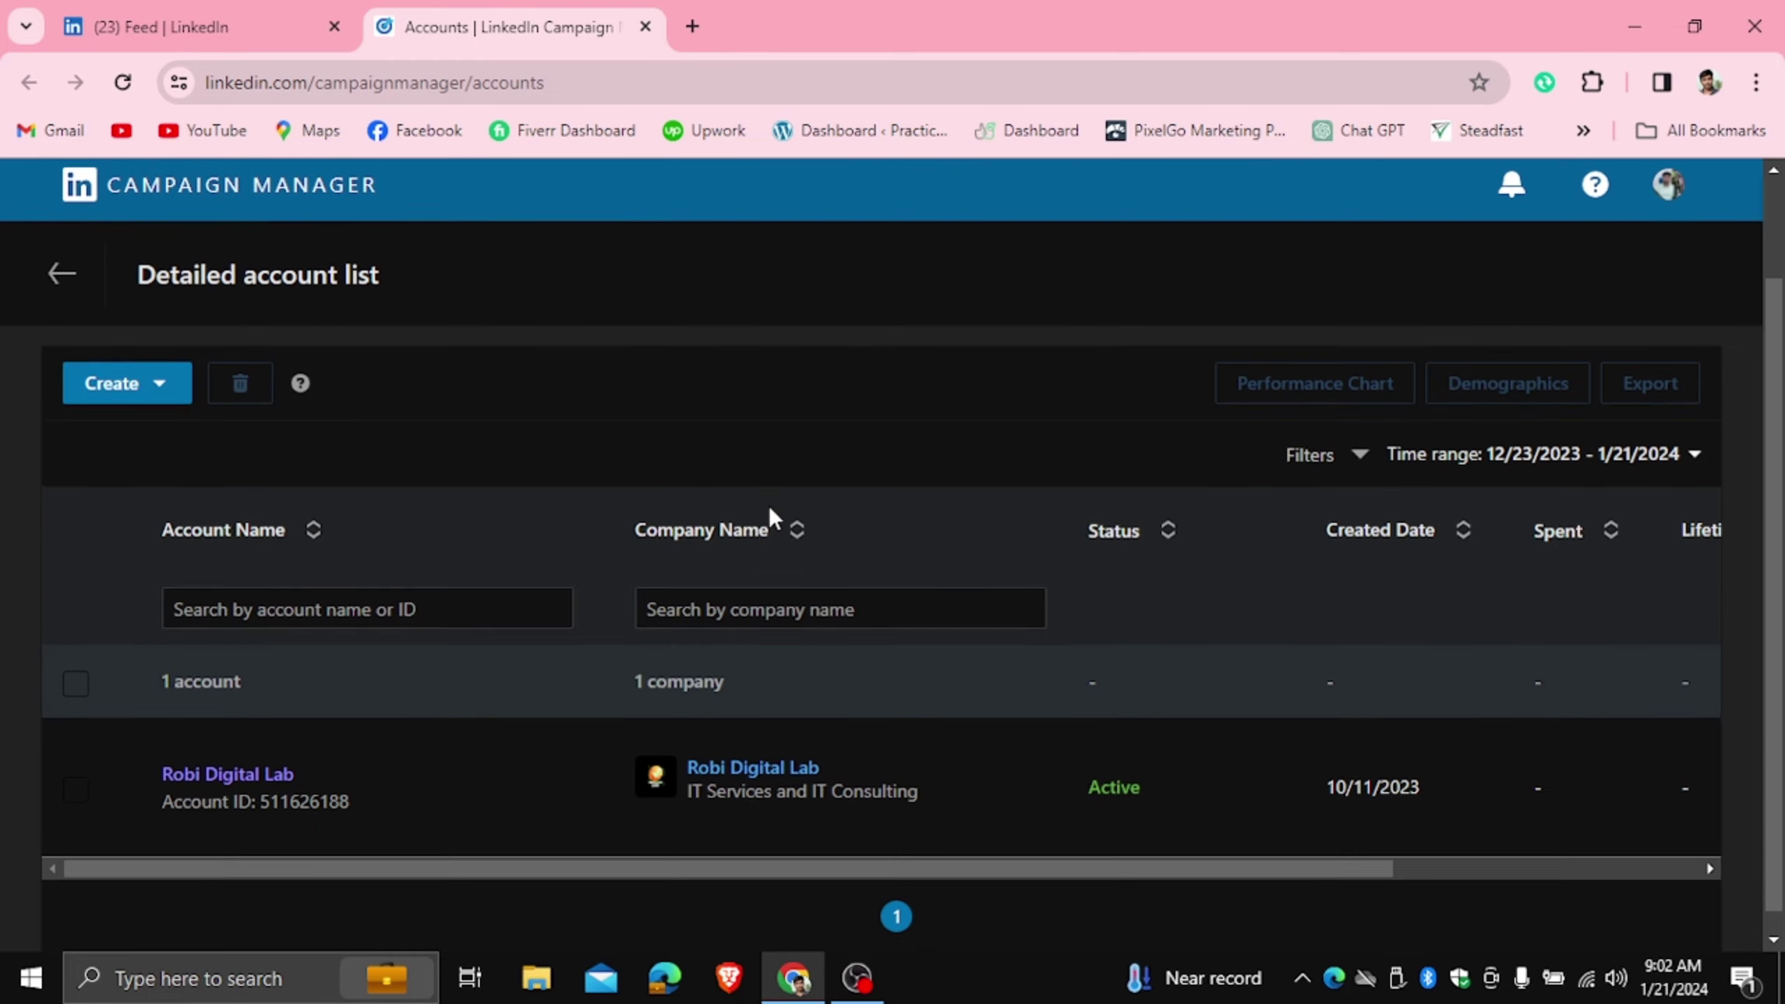
Open the Robi Digital Lab ad account and start creating a new campaign.
click(204, 768)
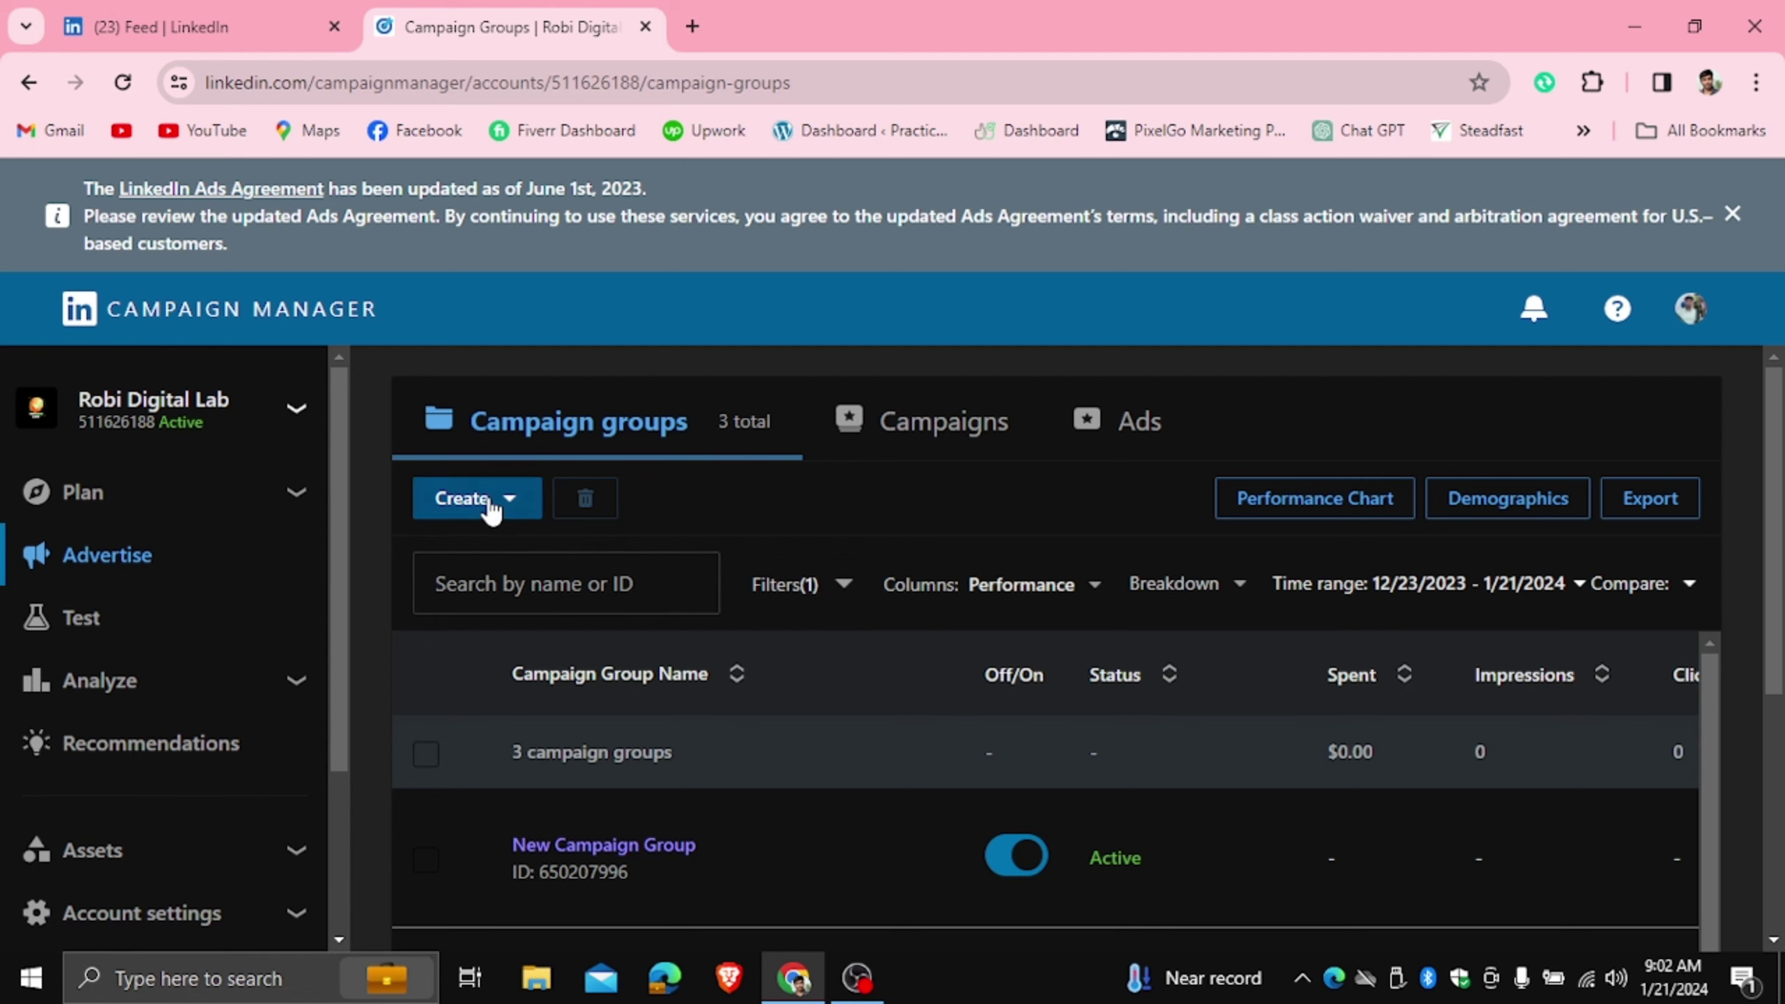
click(489, 505)
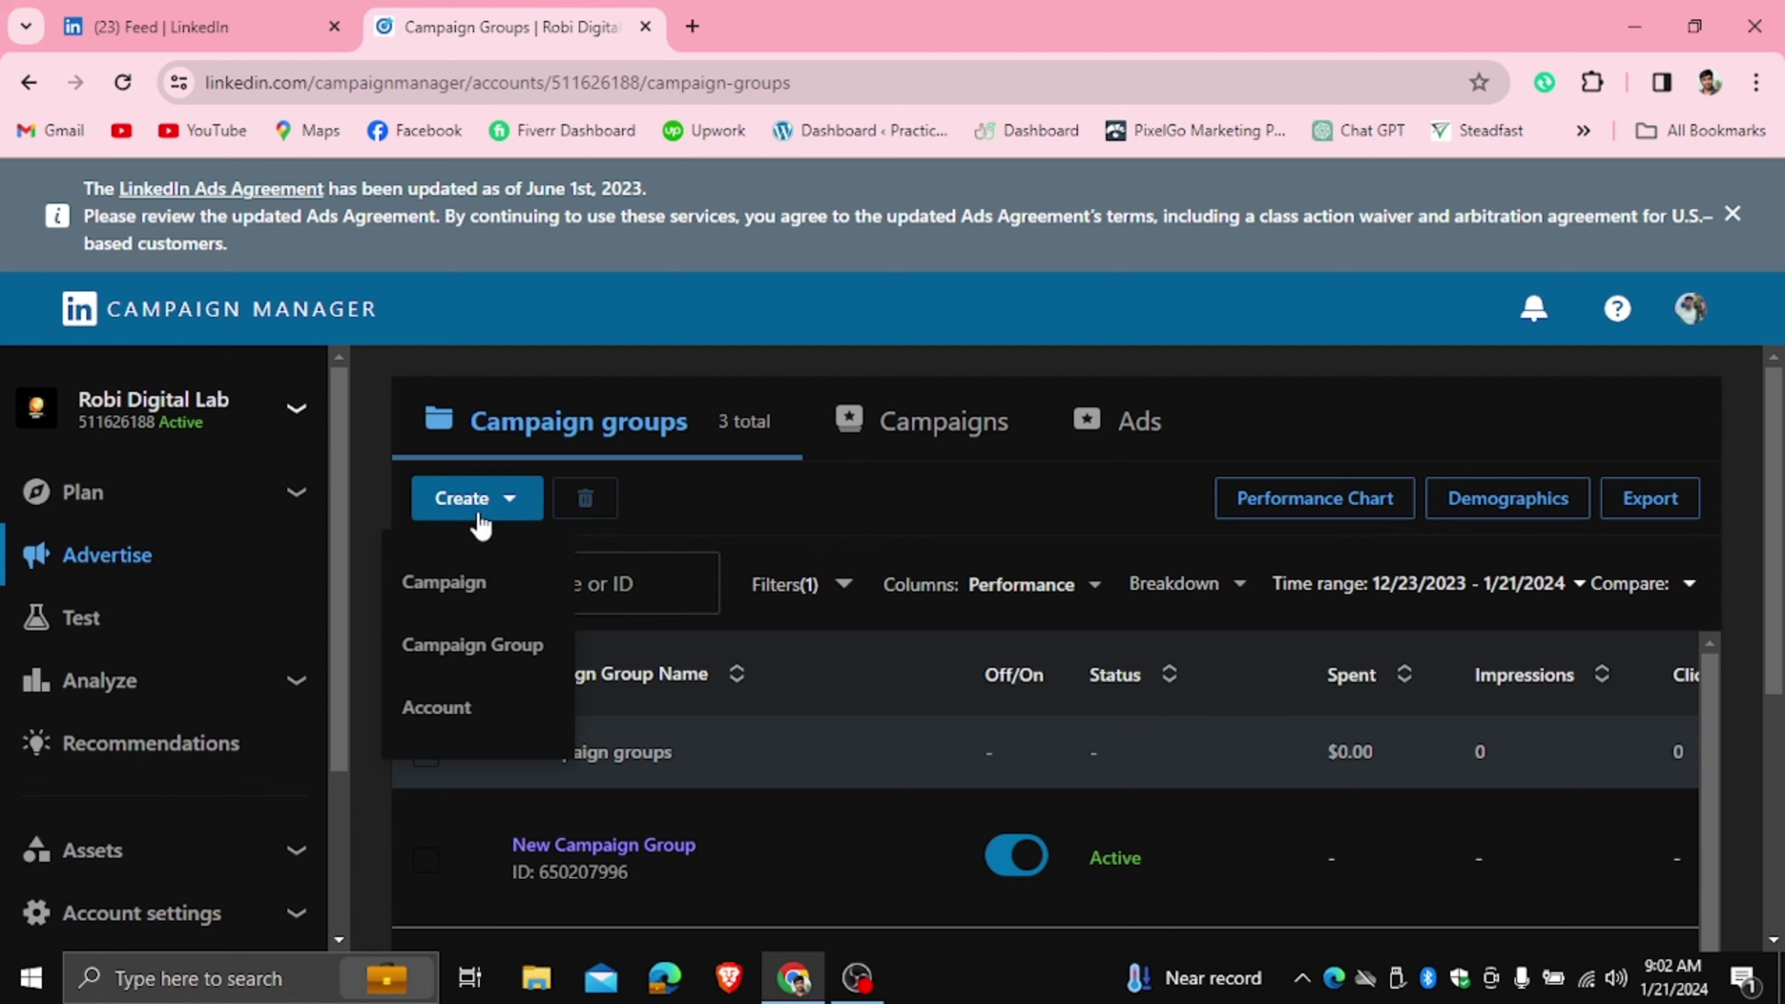
click(467, 583)
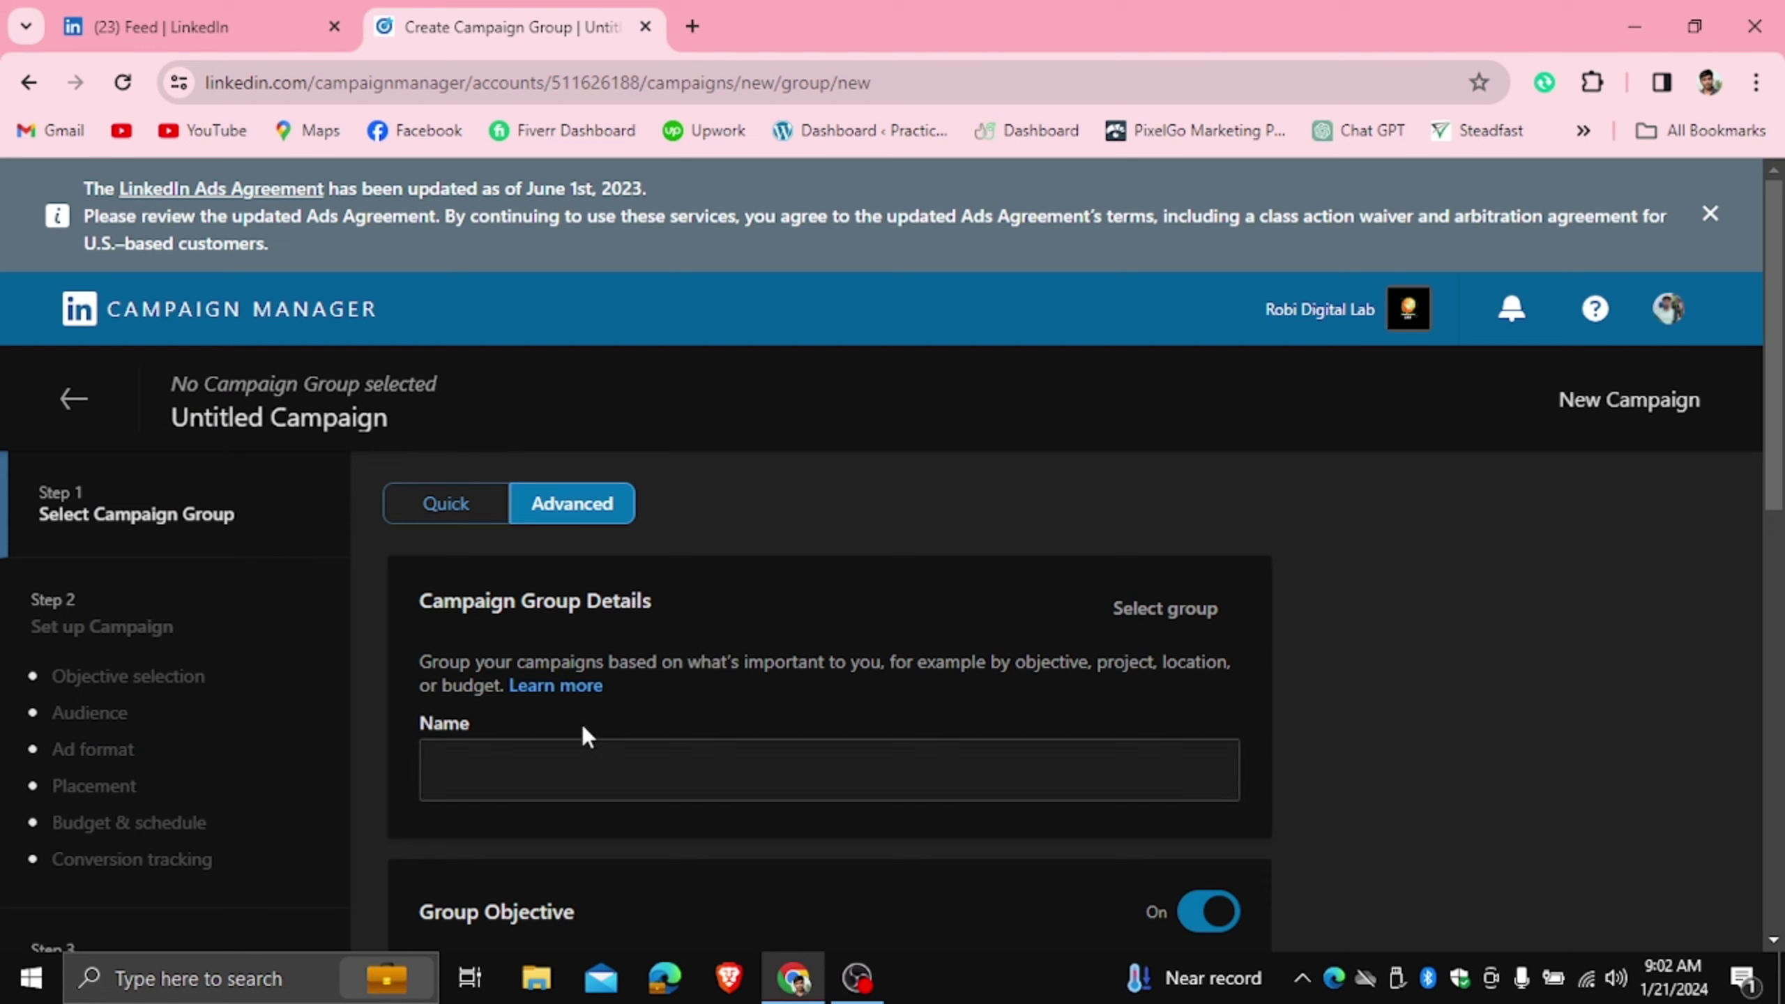
Name the new campaign group "Demo".
click(534, 753)
click(607, 835)
scroll(801, 581, down, 5)
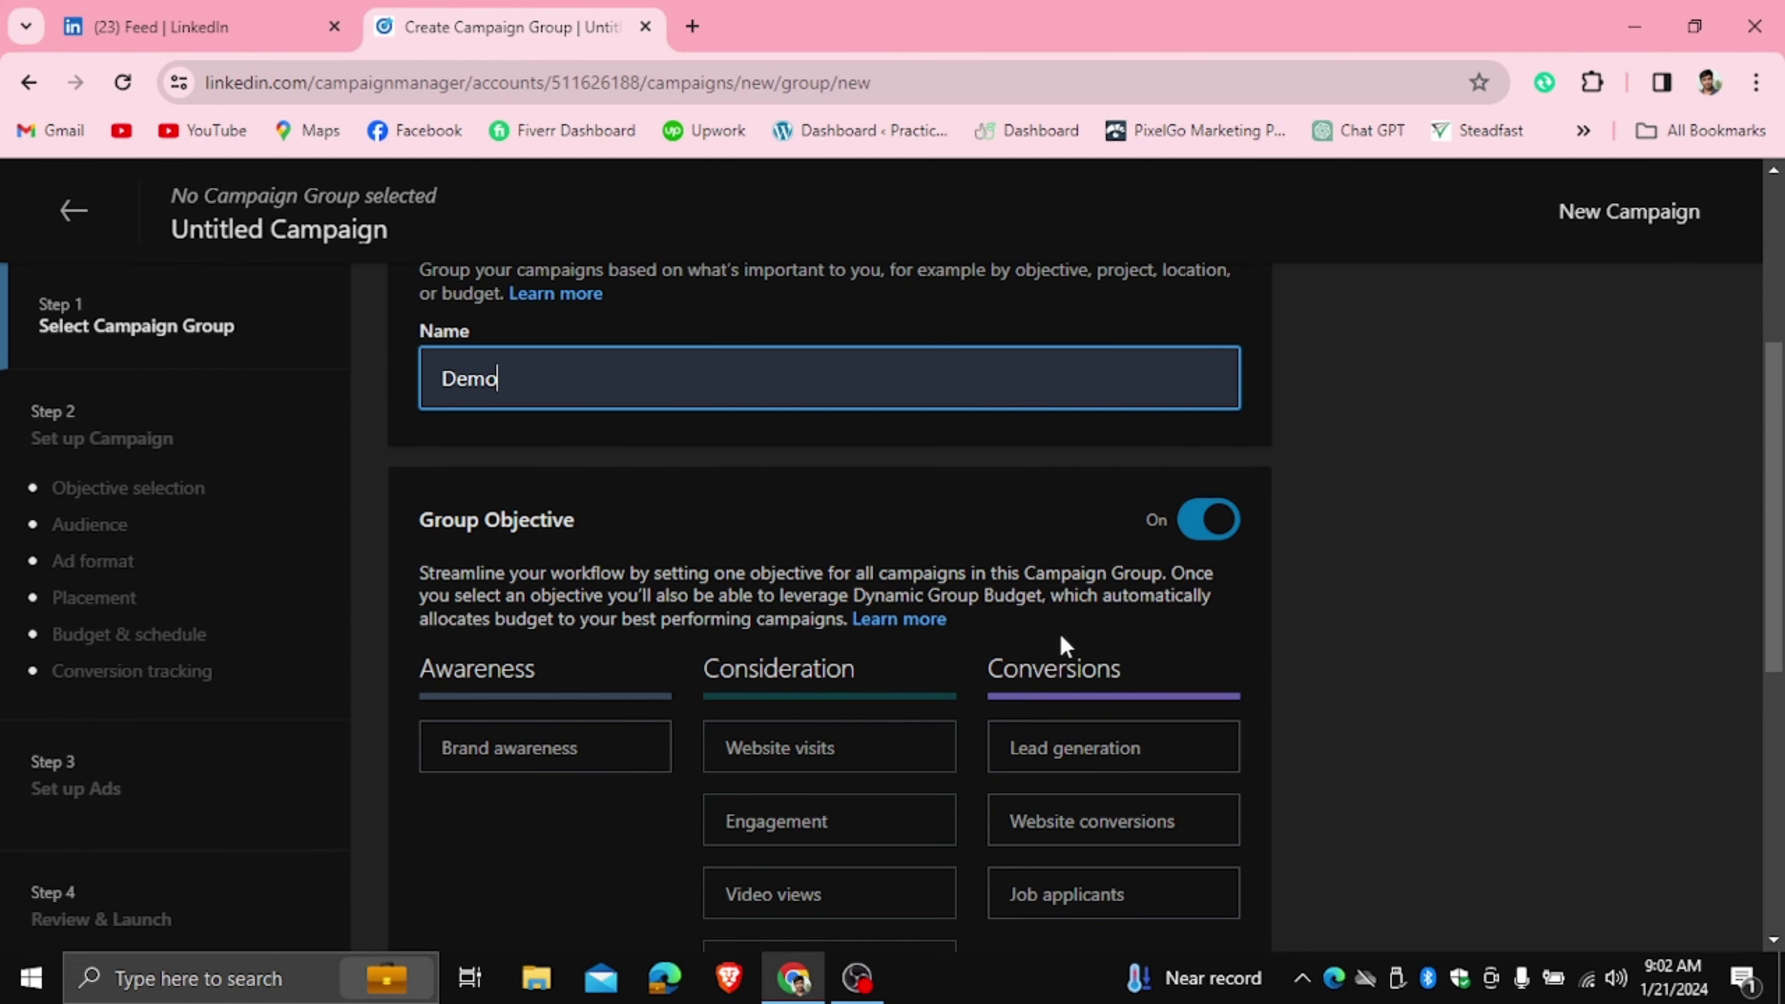
Set the group objective to Website visits and continue to the campaign setup.
click(798, 749)
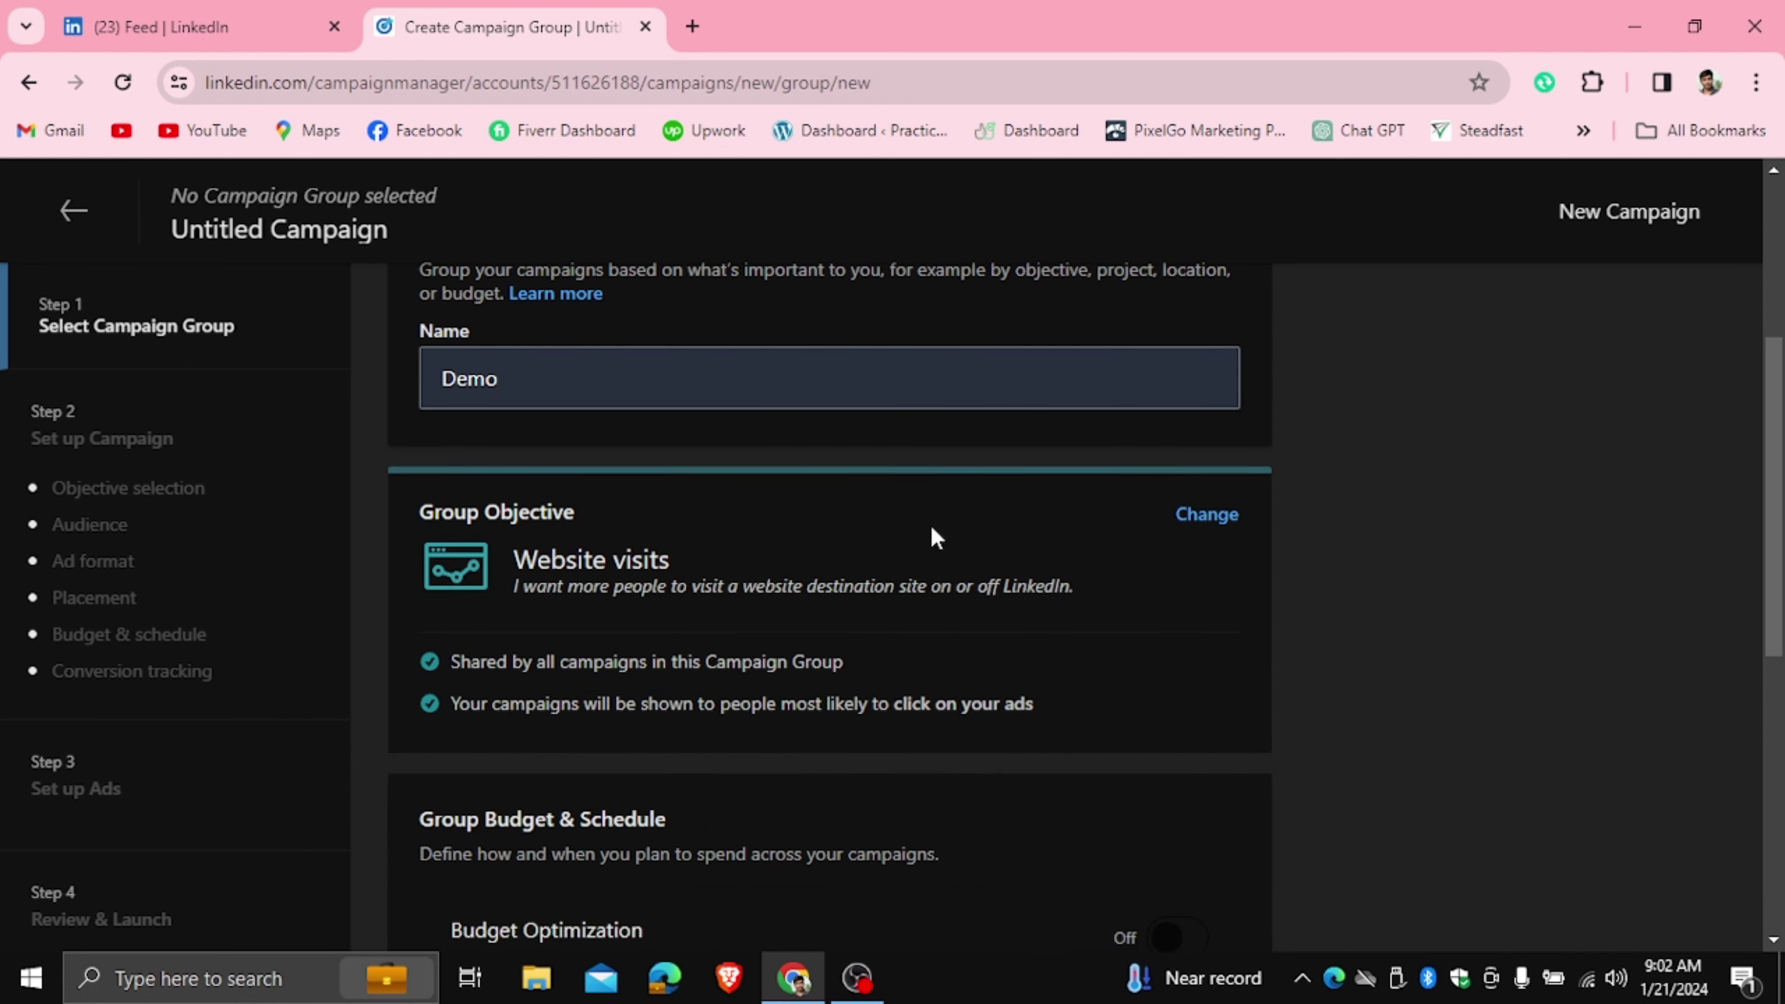
scroll(931, 527, down, 6)
click(1231, 859)
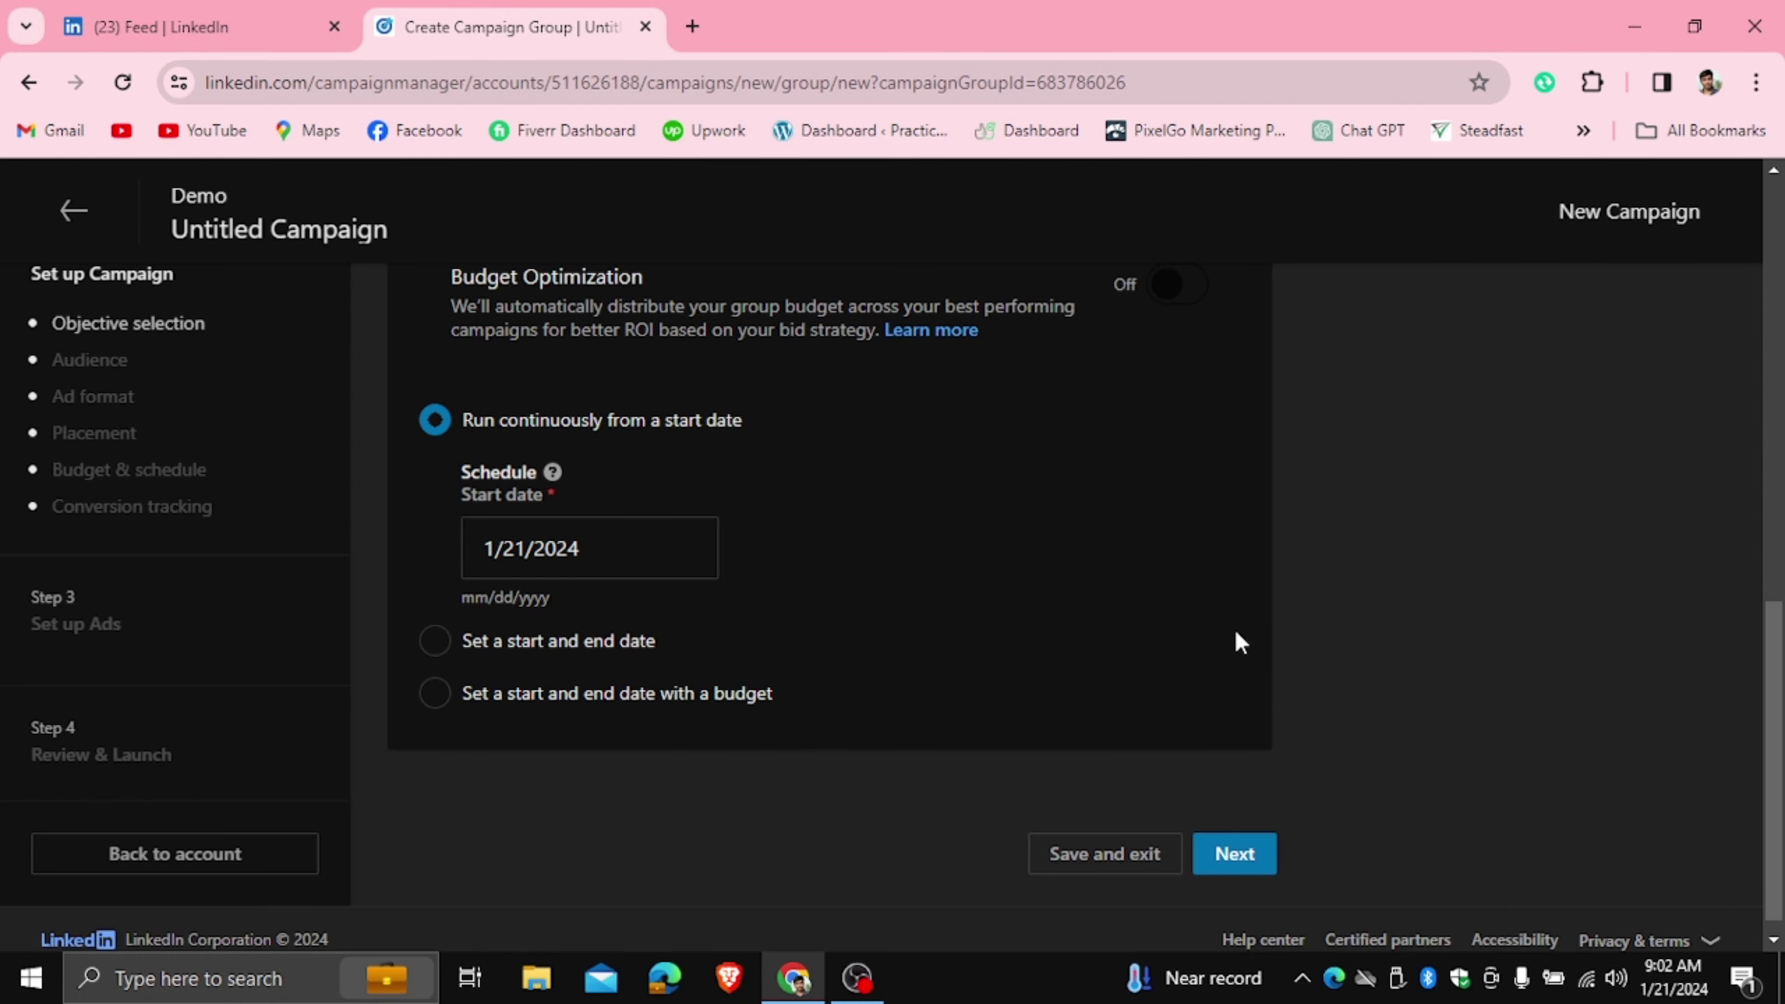
Review the campaign setup from the audience and ad format sections through to the bidding settings.
scroll(1006, 556, down, 3)
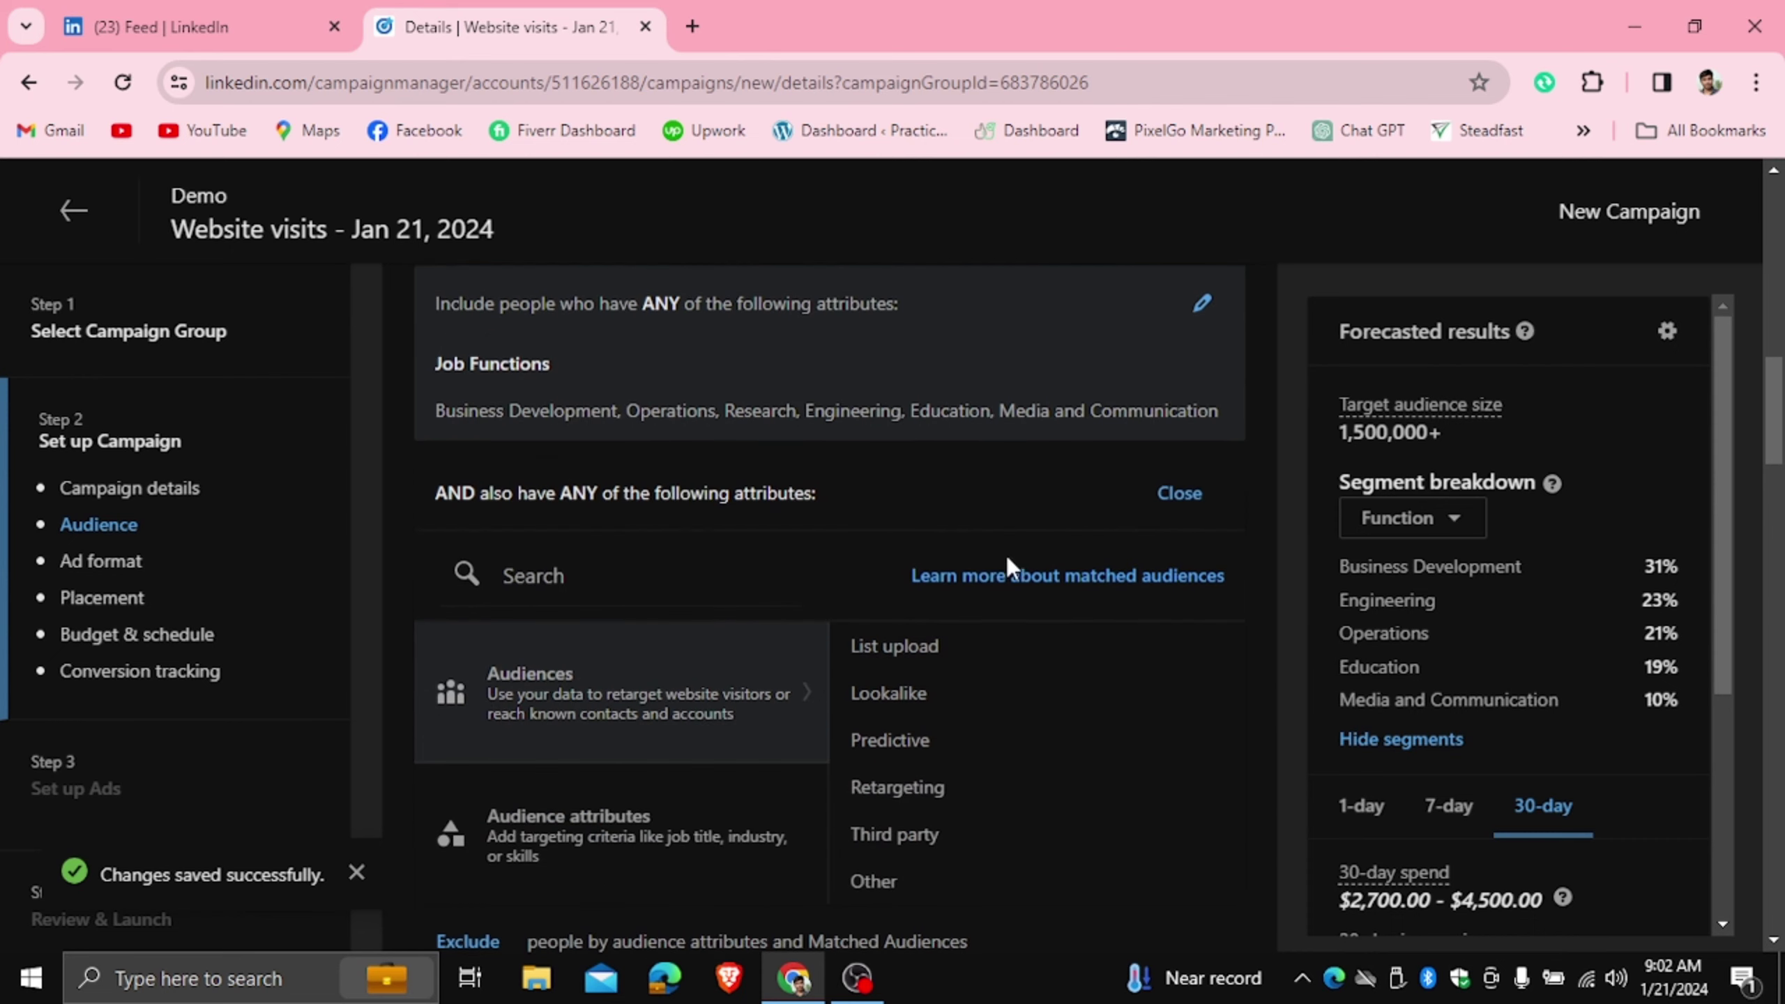
scroll(703, 703, down, 3)
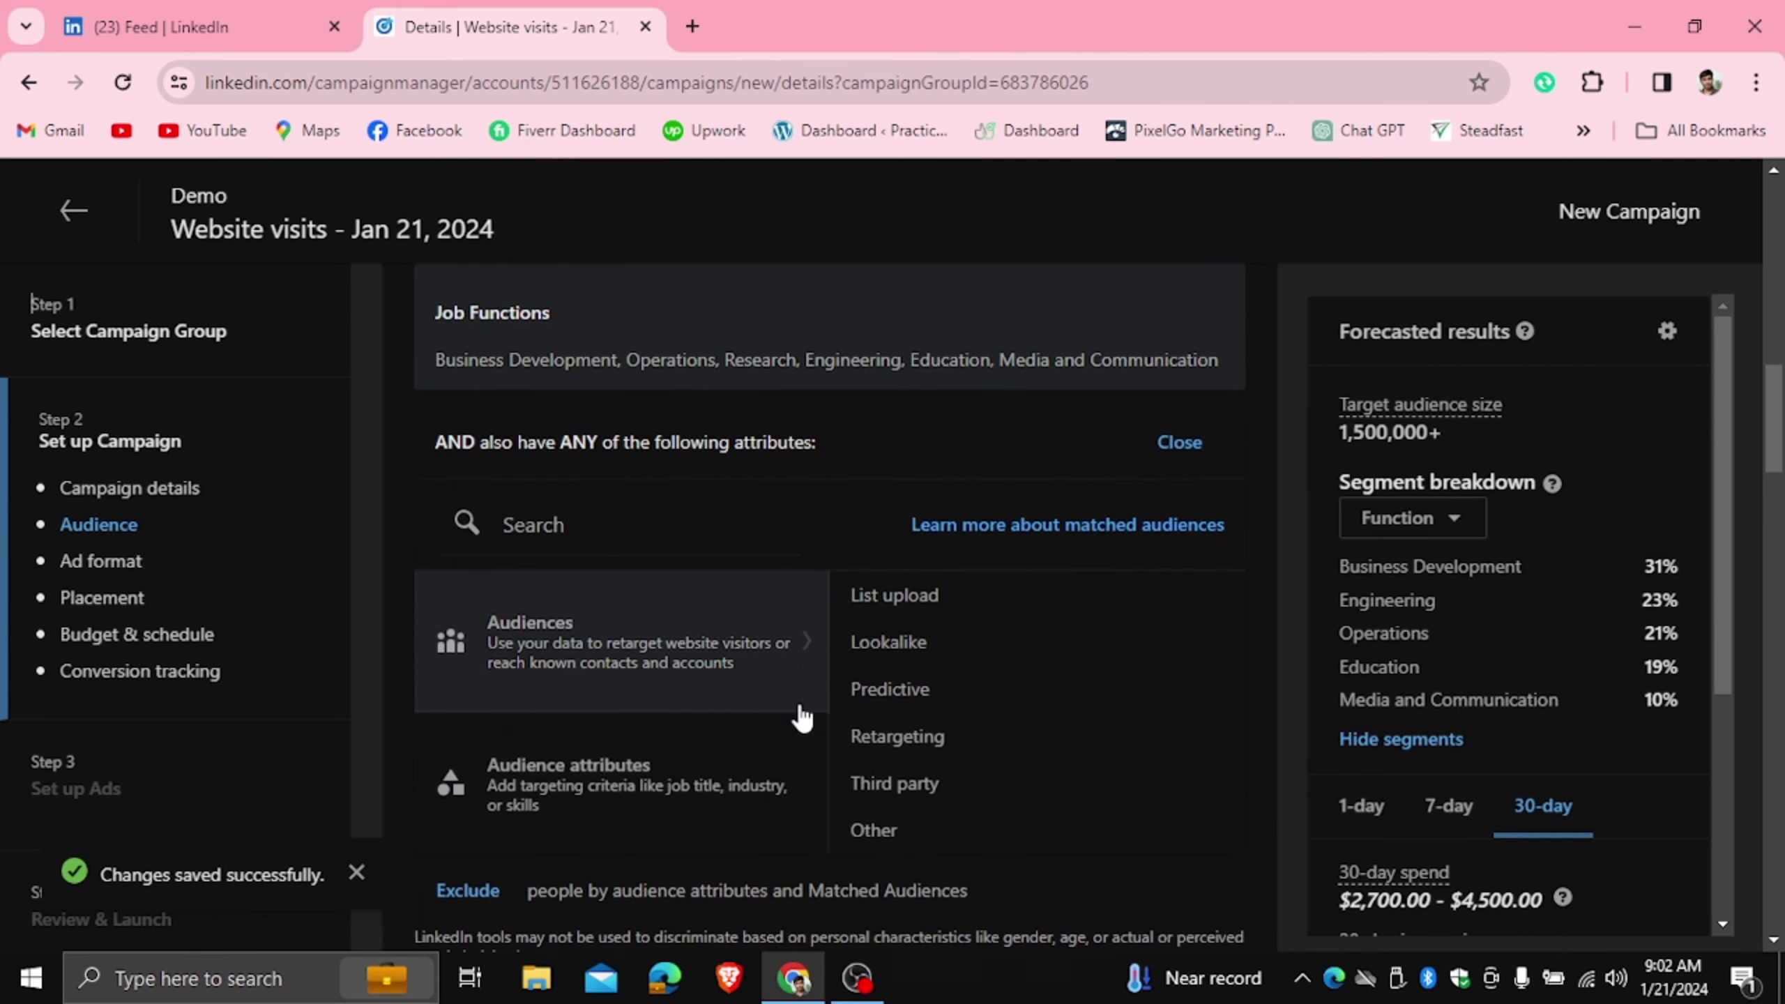
scroll(934, 625, down, 5)
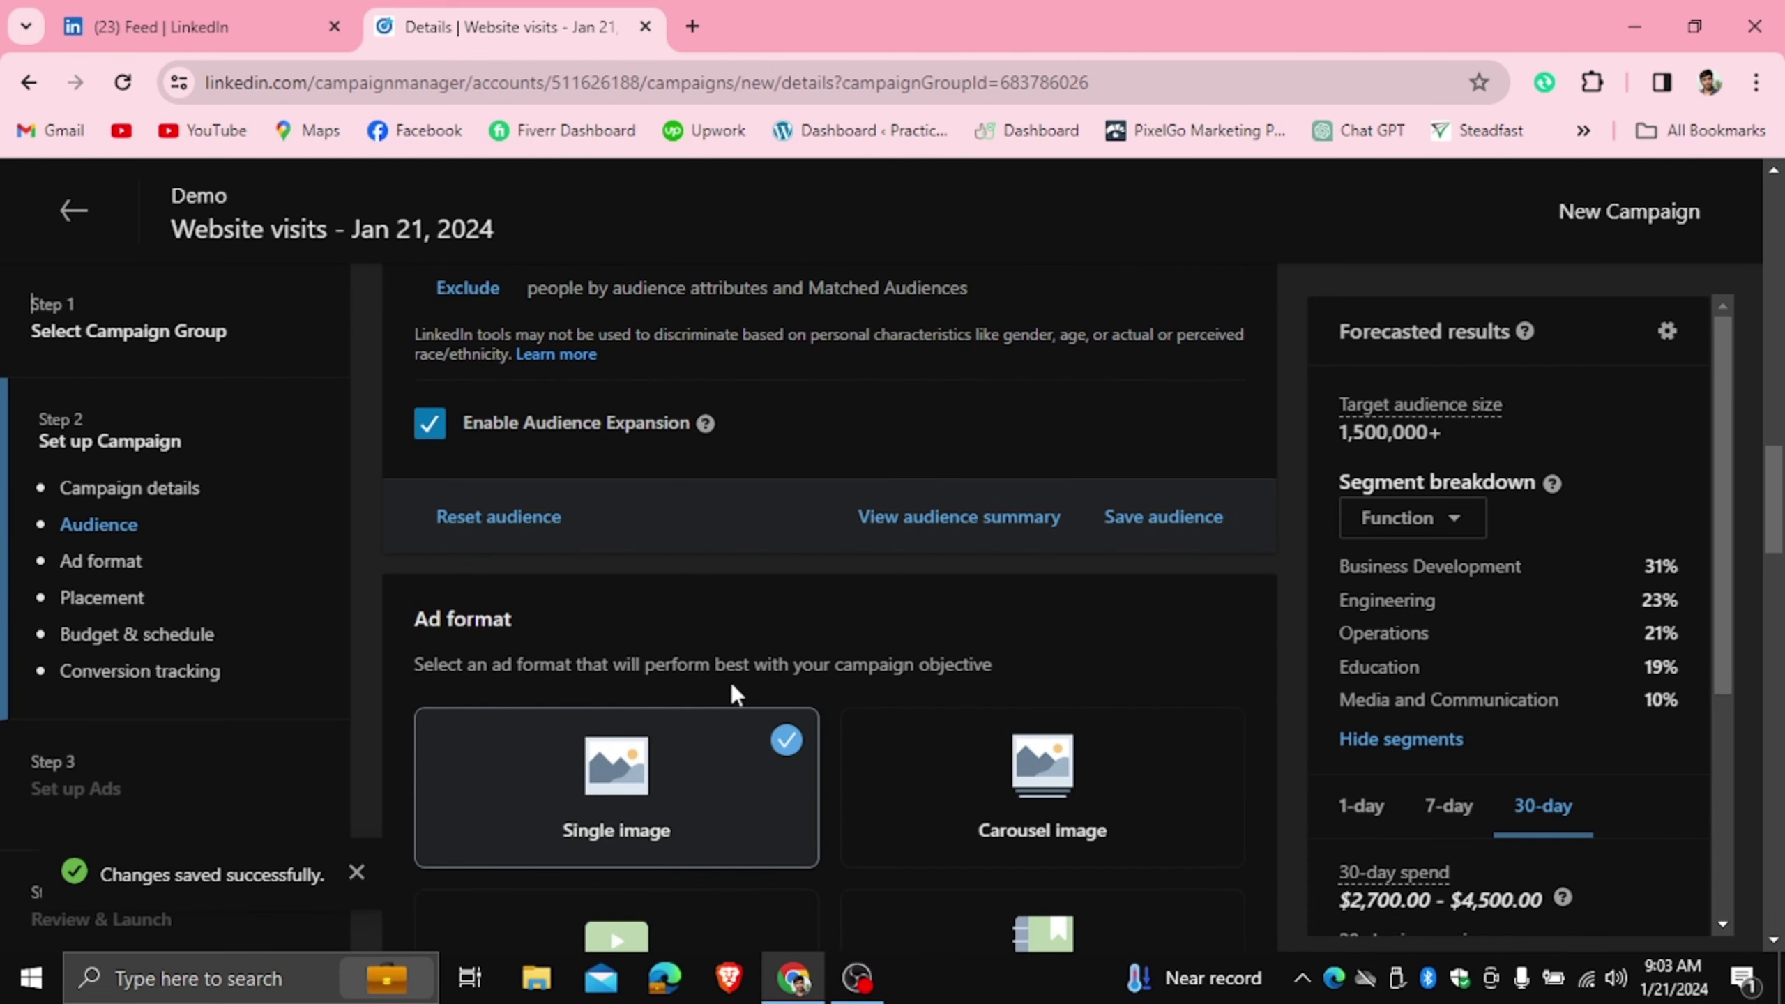
scroll(731, 689, down, 10)
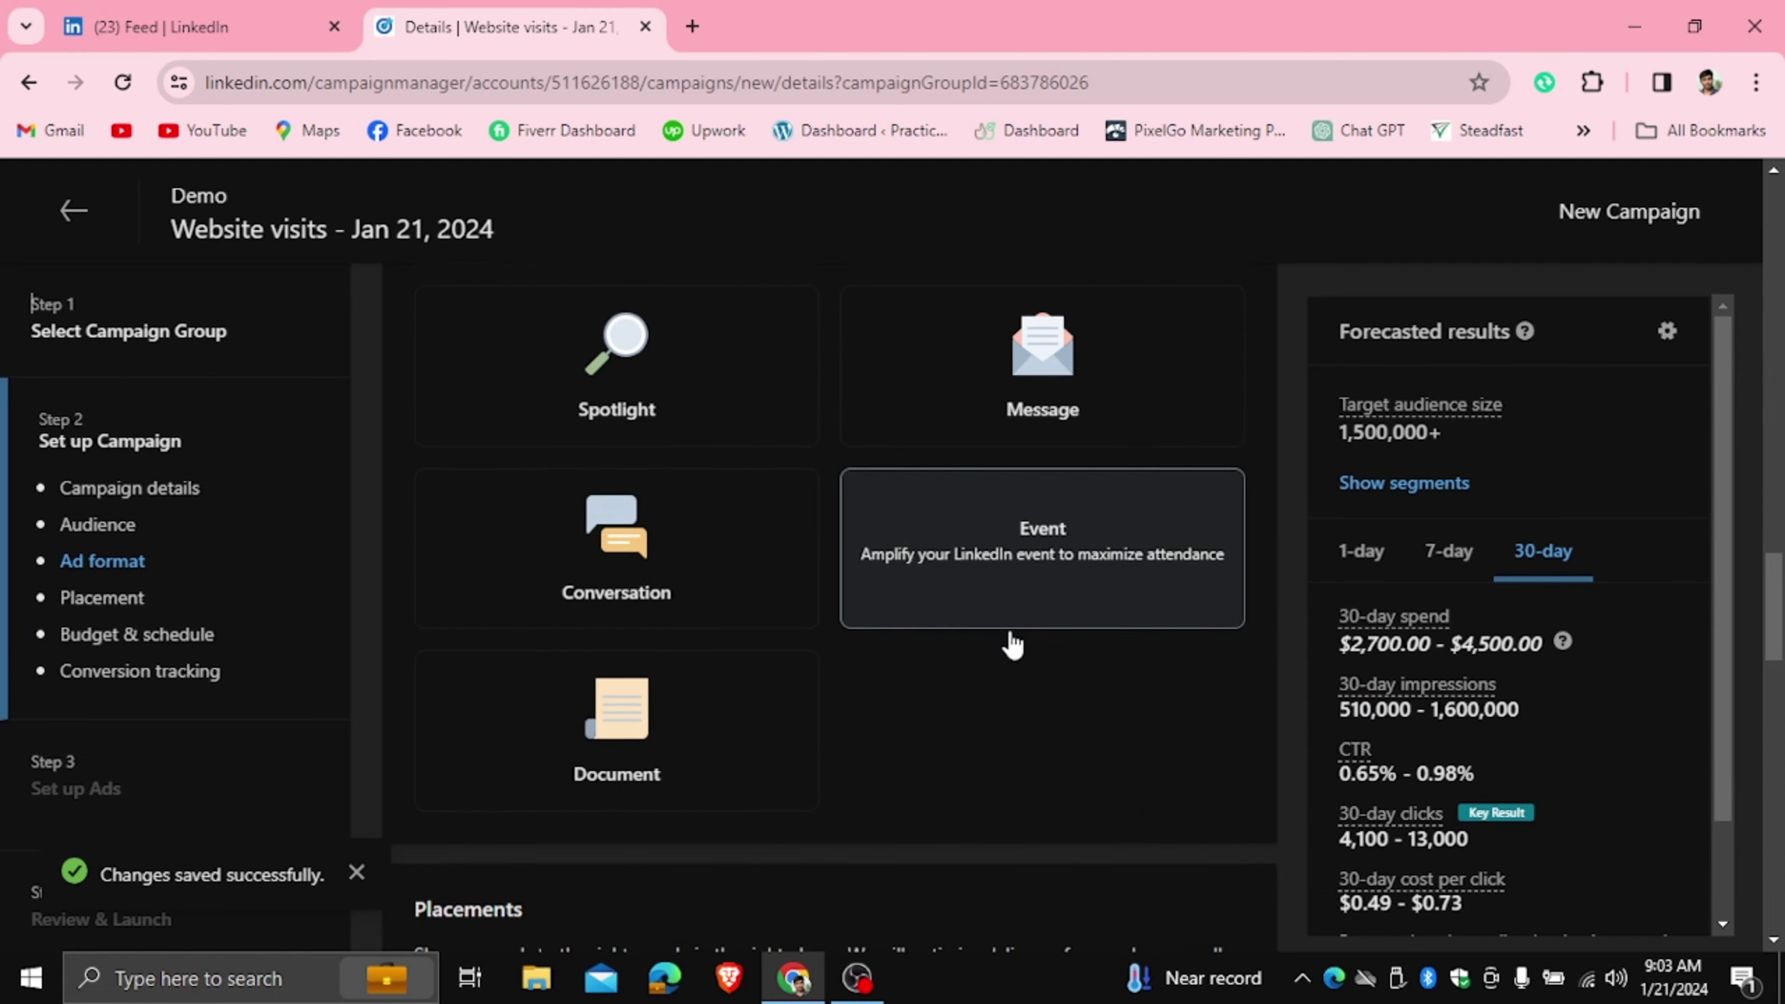
scroll(1012, 644, down, 15)
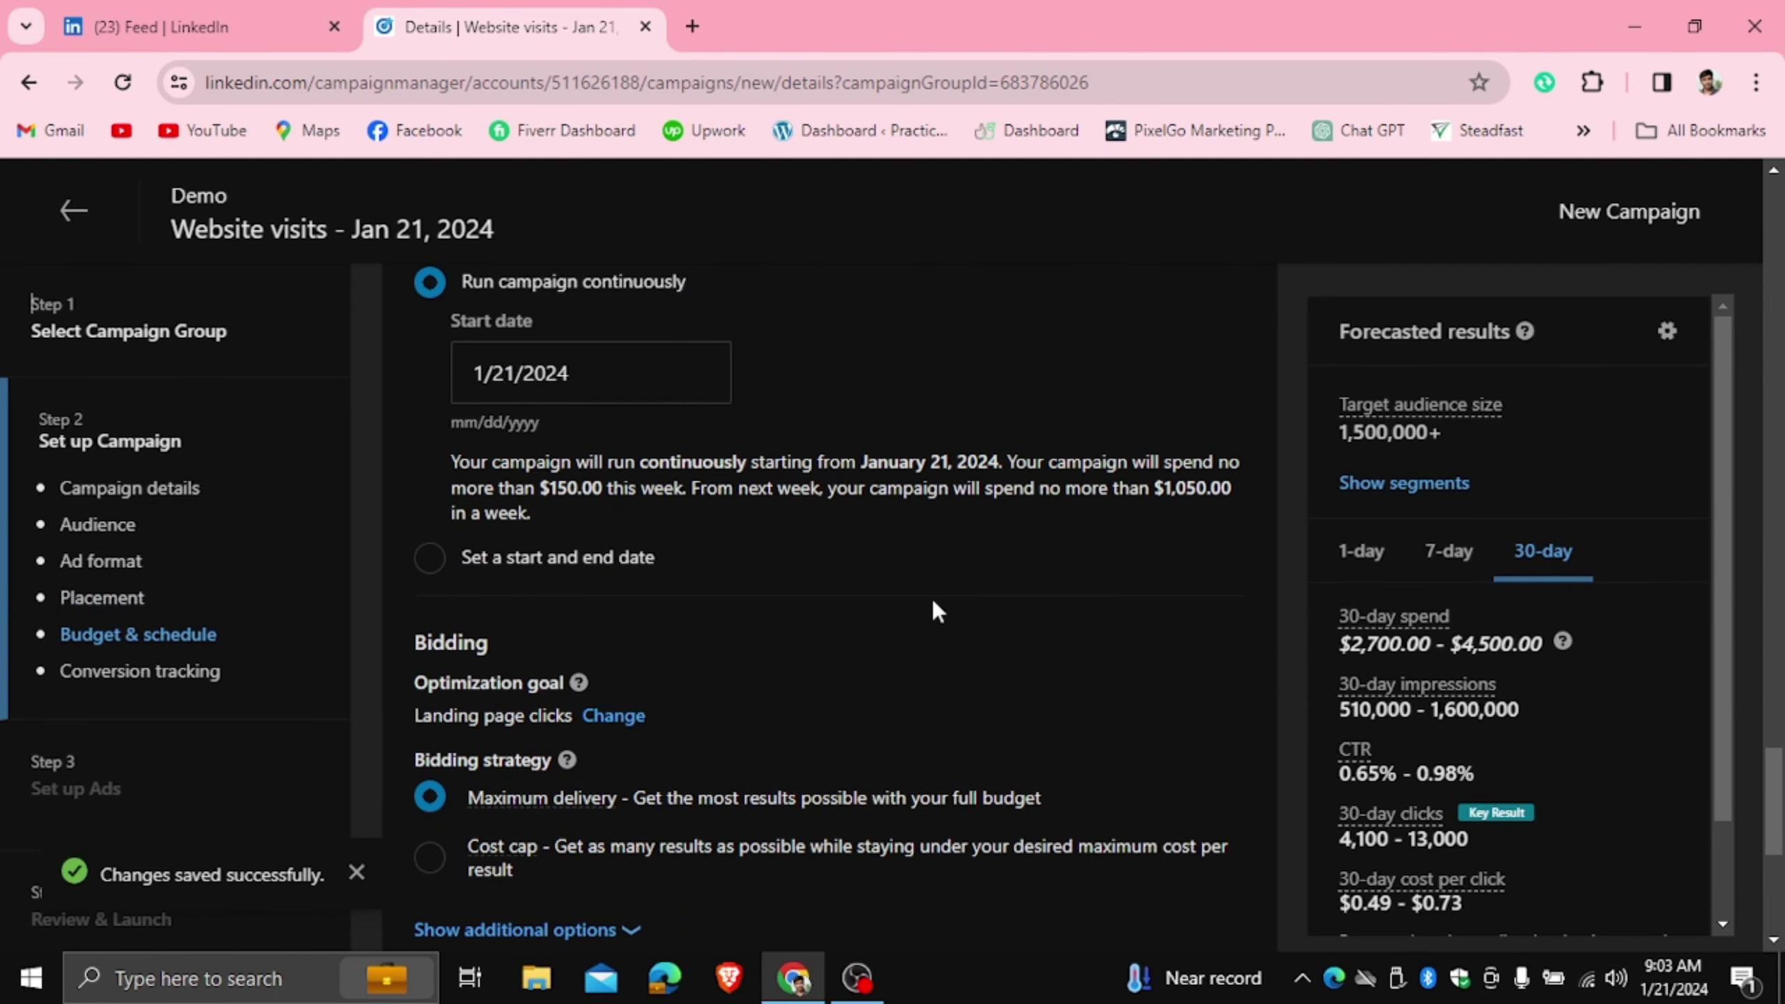
scroll(760, 563, down, 2)
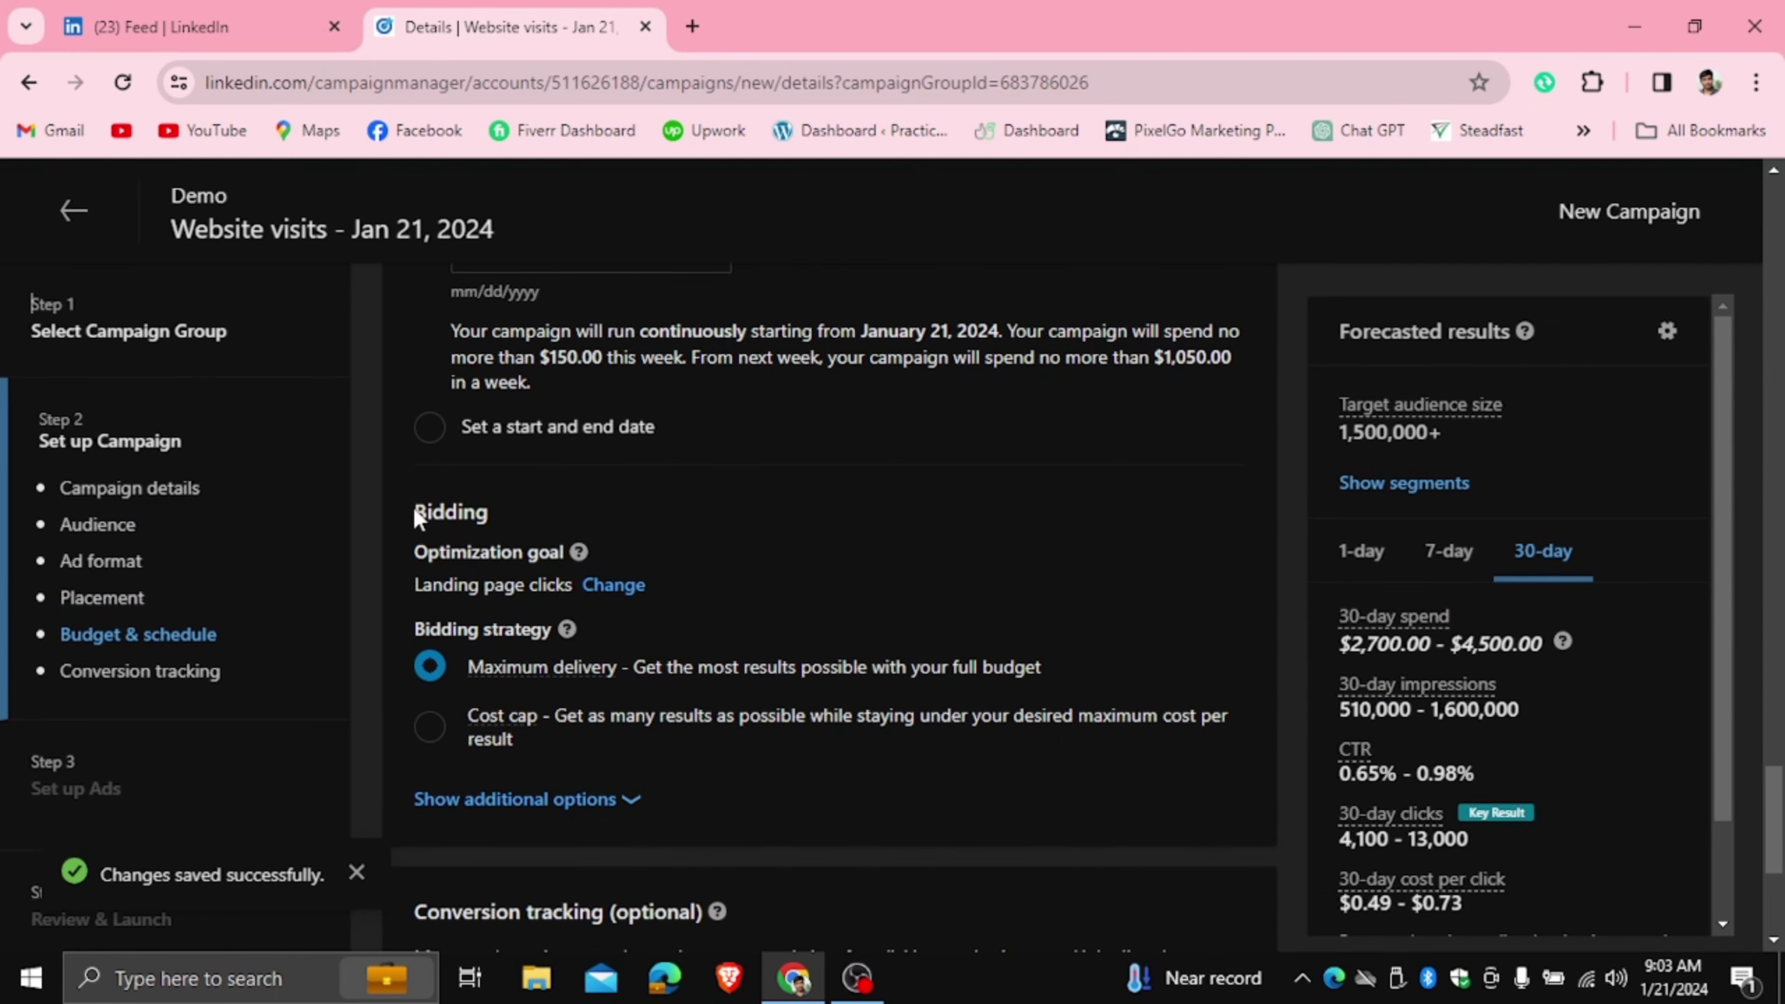
drag(416, 515, 479, 506)
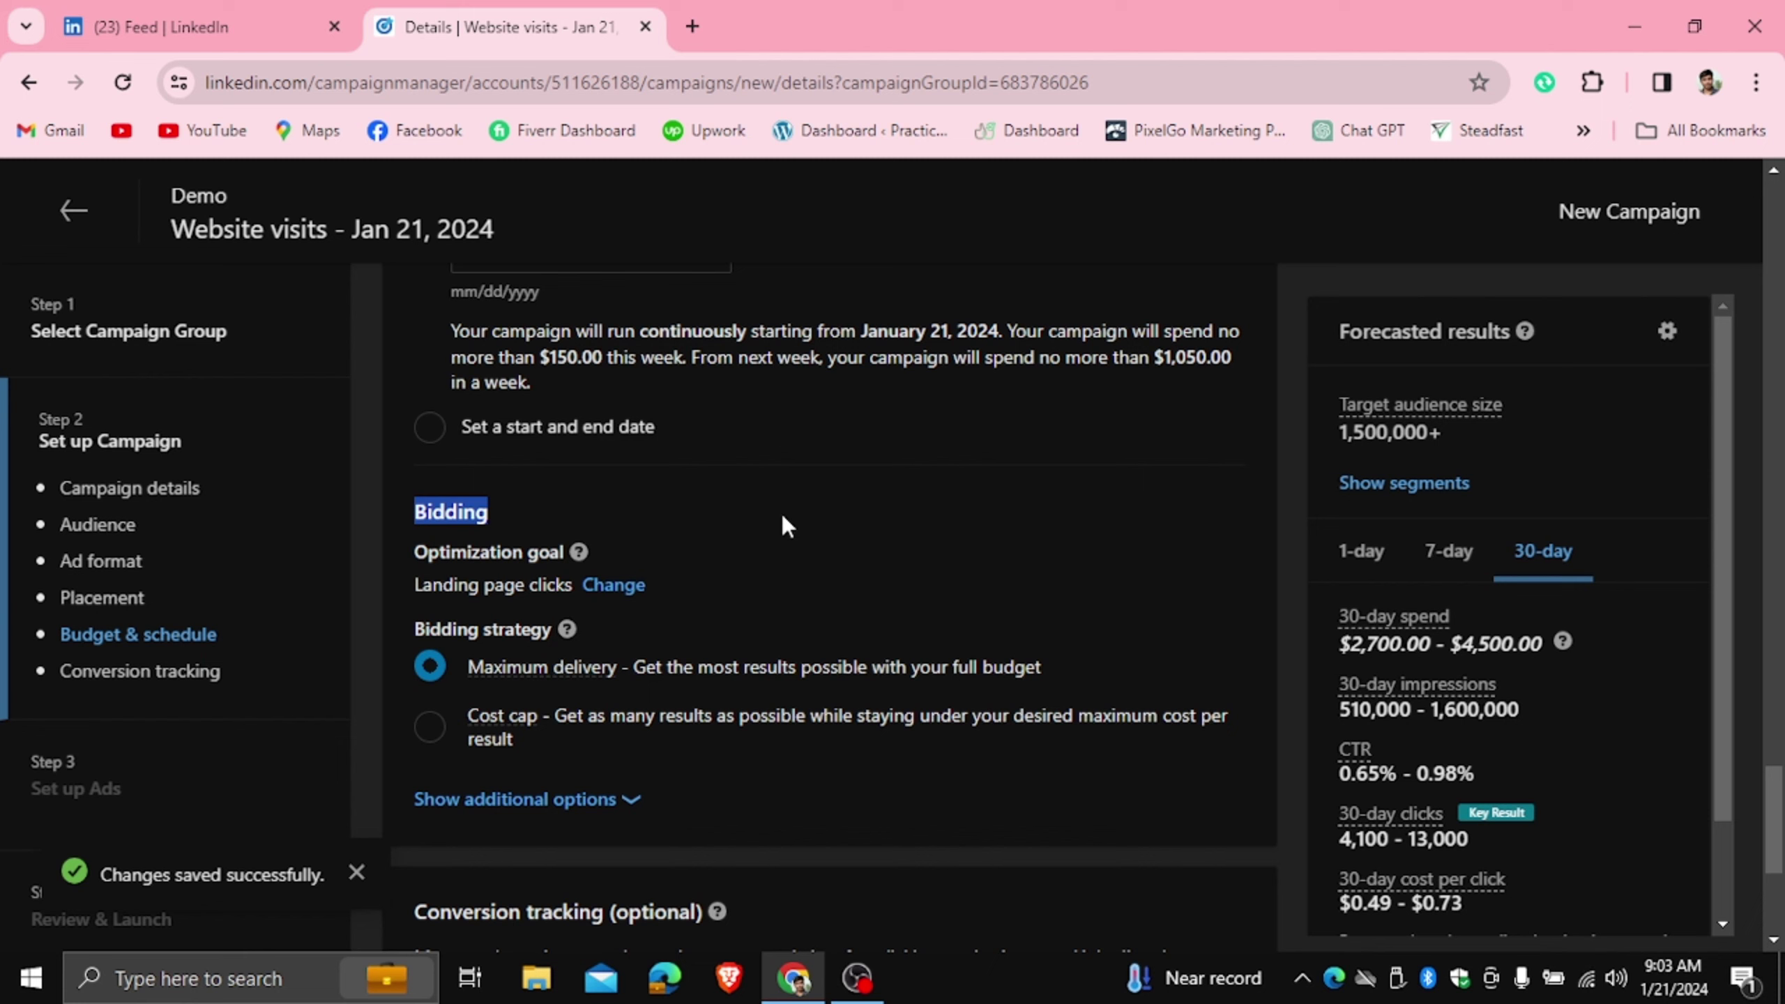
click(647, 495)
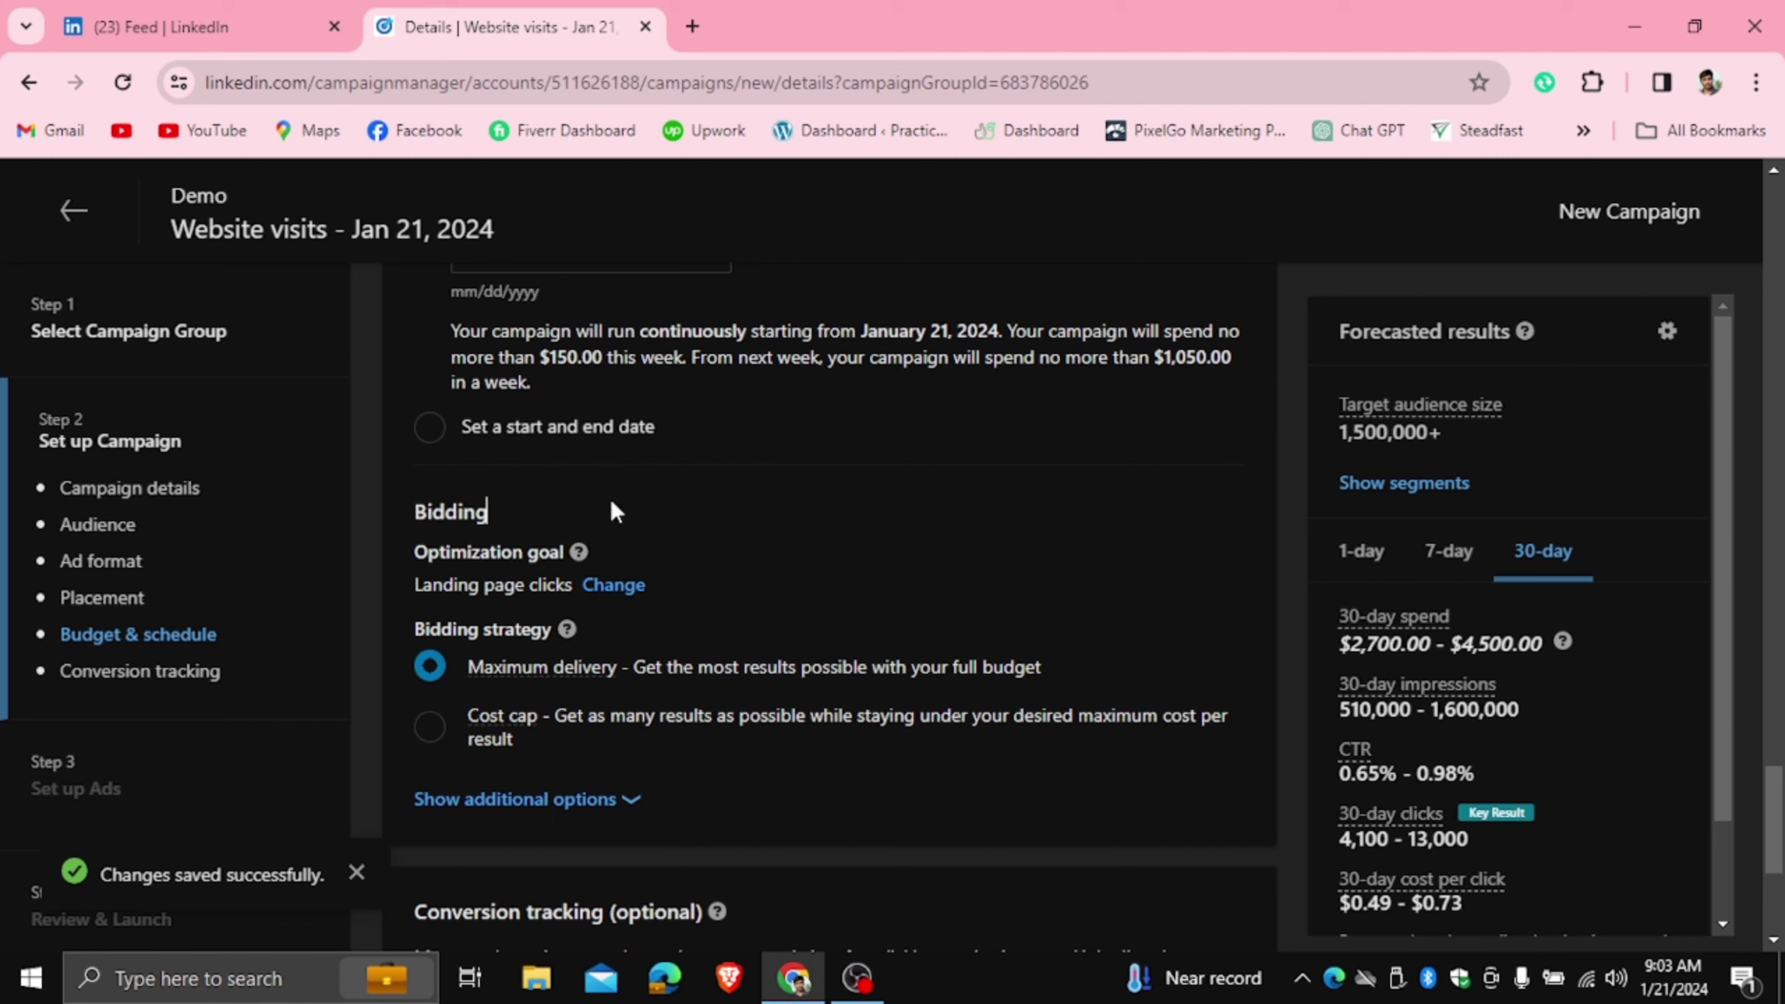
drag(410, 511, 498, 512)
Compare the available optimization goals for bidding and choose Landing page clicks (recommended).
drag(415, 553, 562, 545)
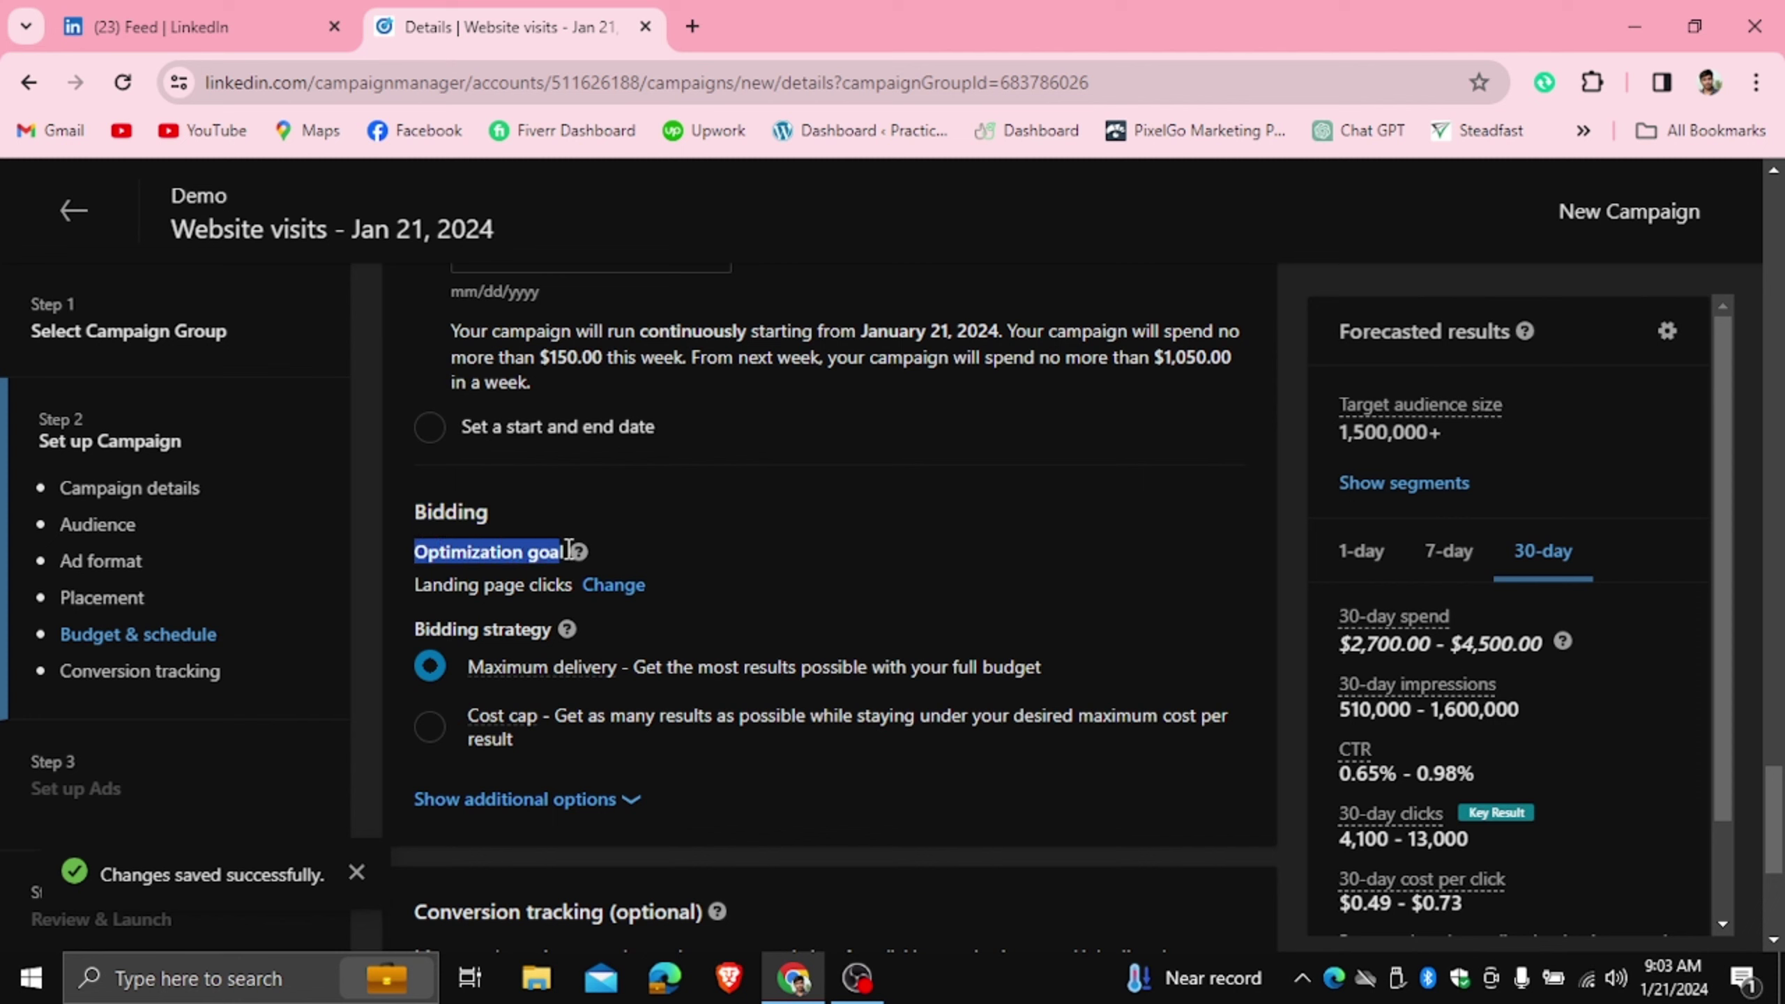
click(611, 587)
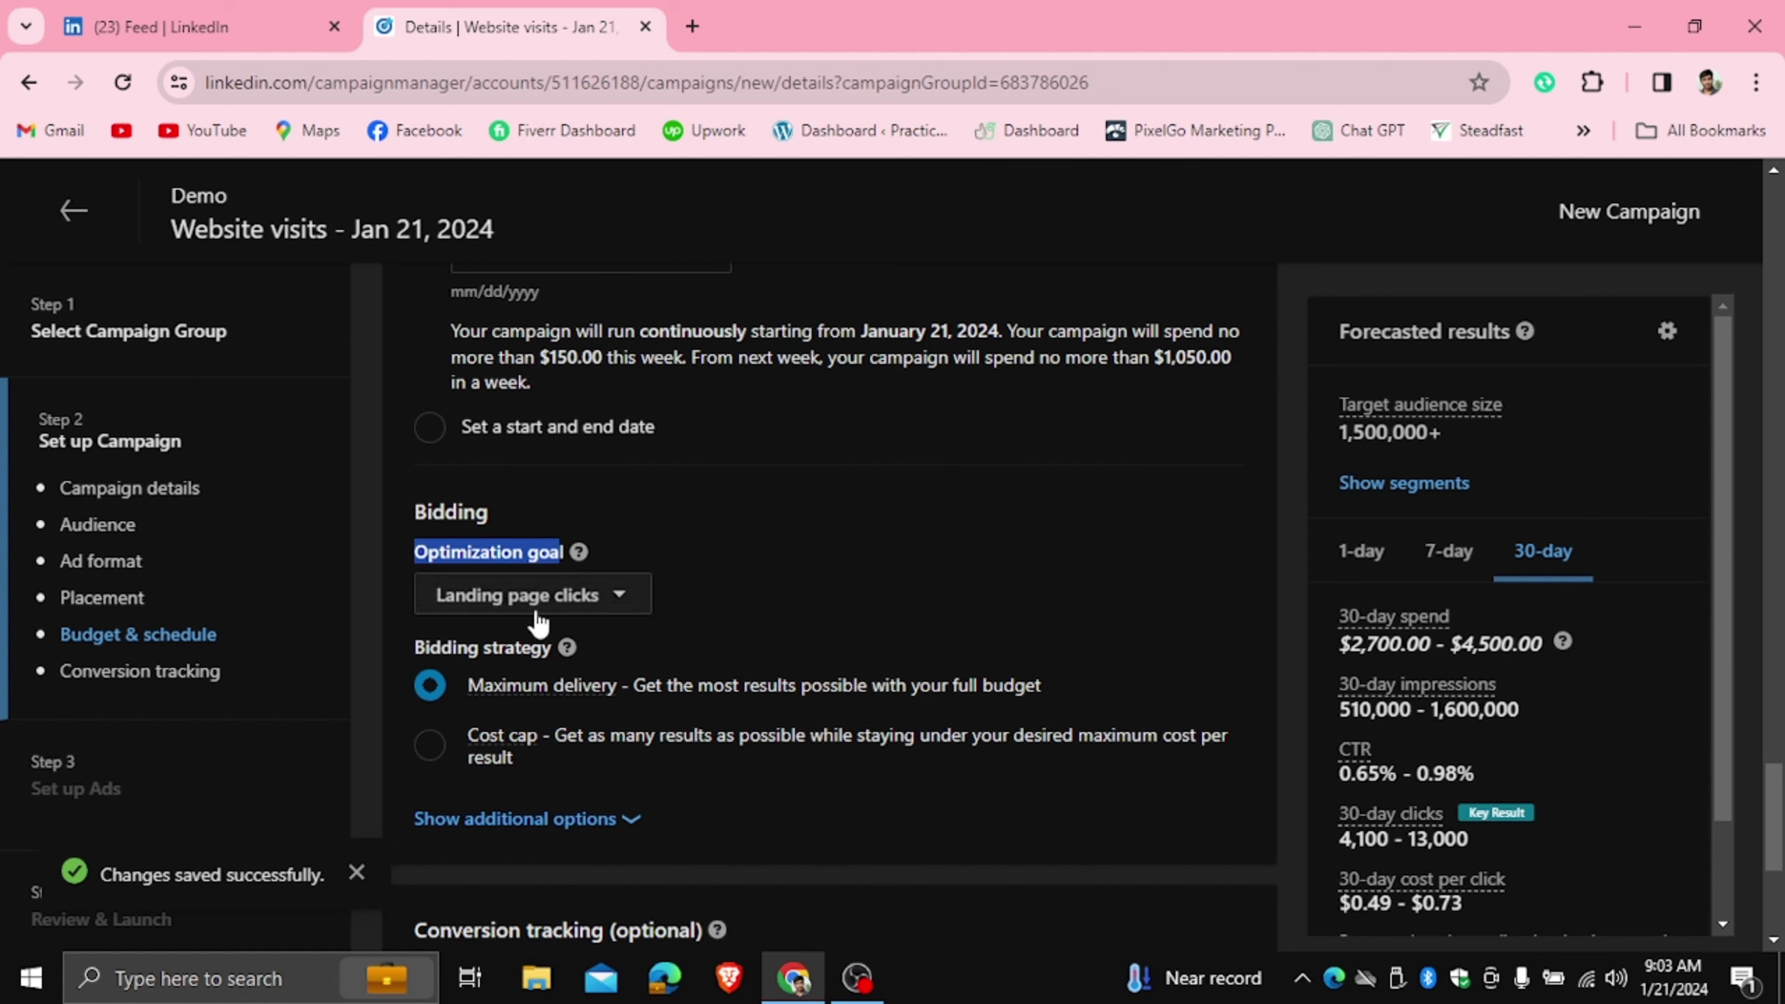
click(609, 598)
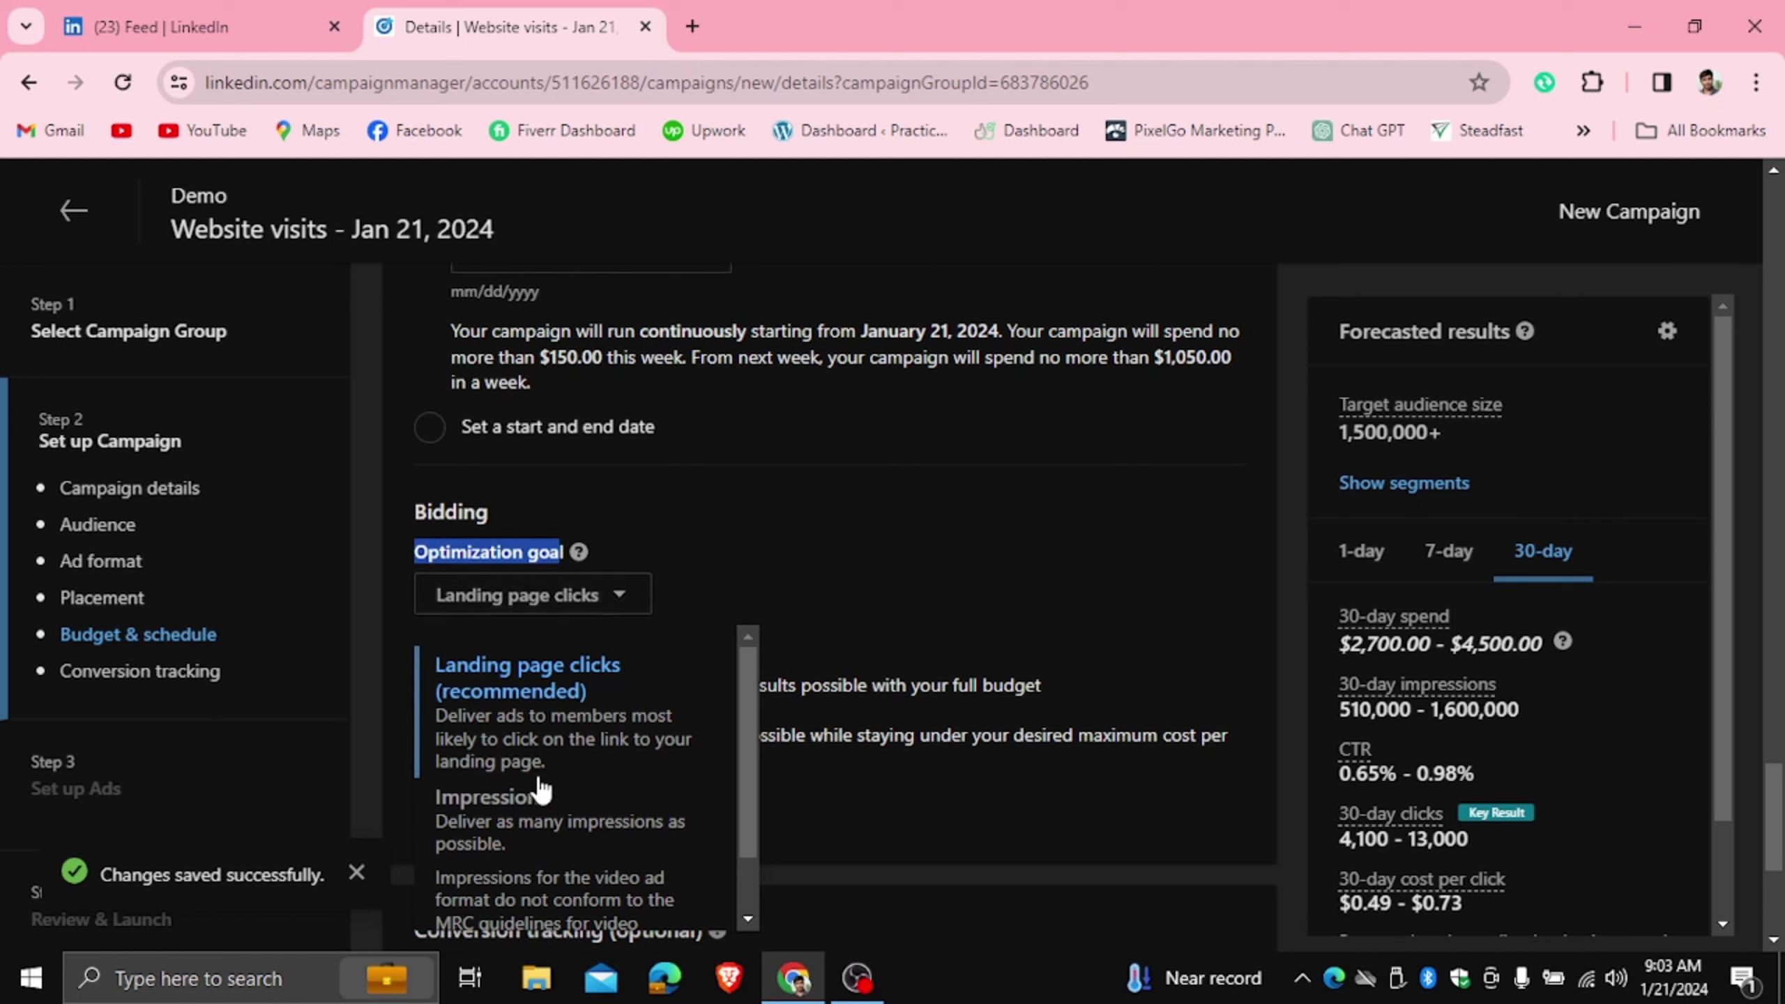
scroll(520, 783, down, 1)
scroll(520, 782, up, 1)
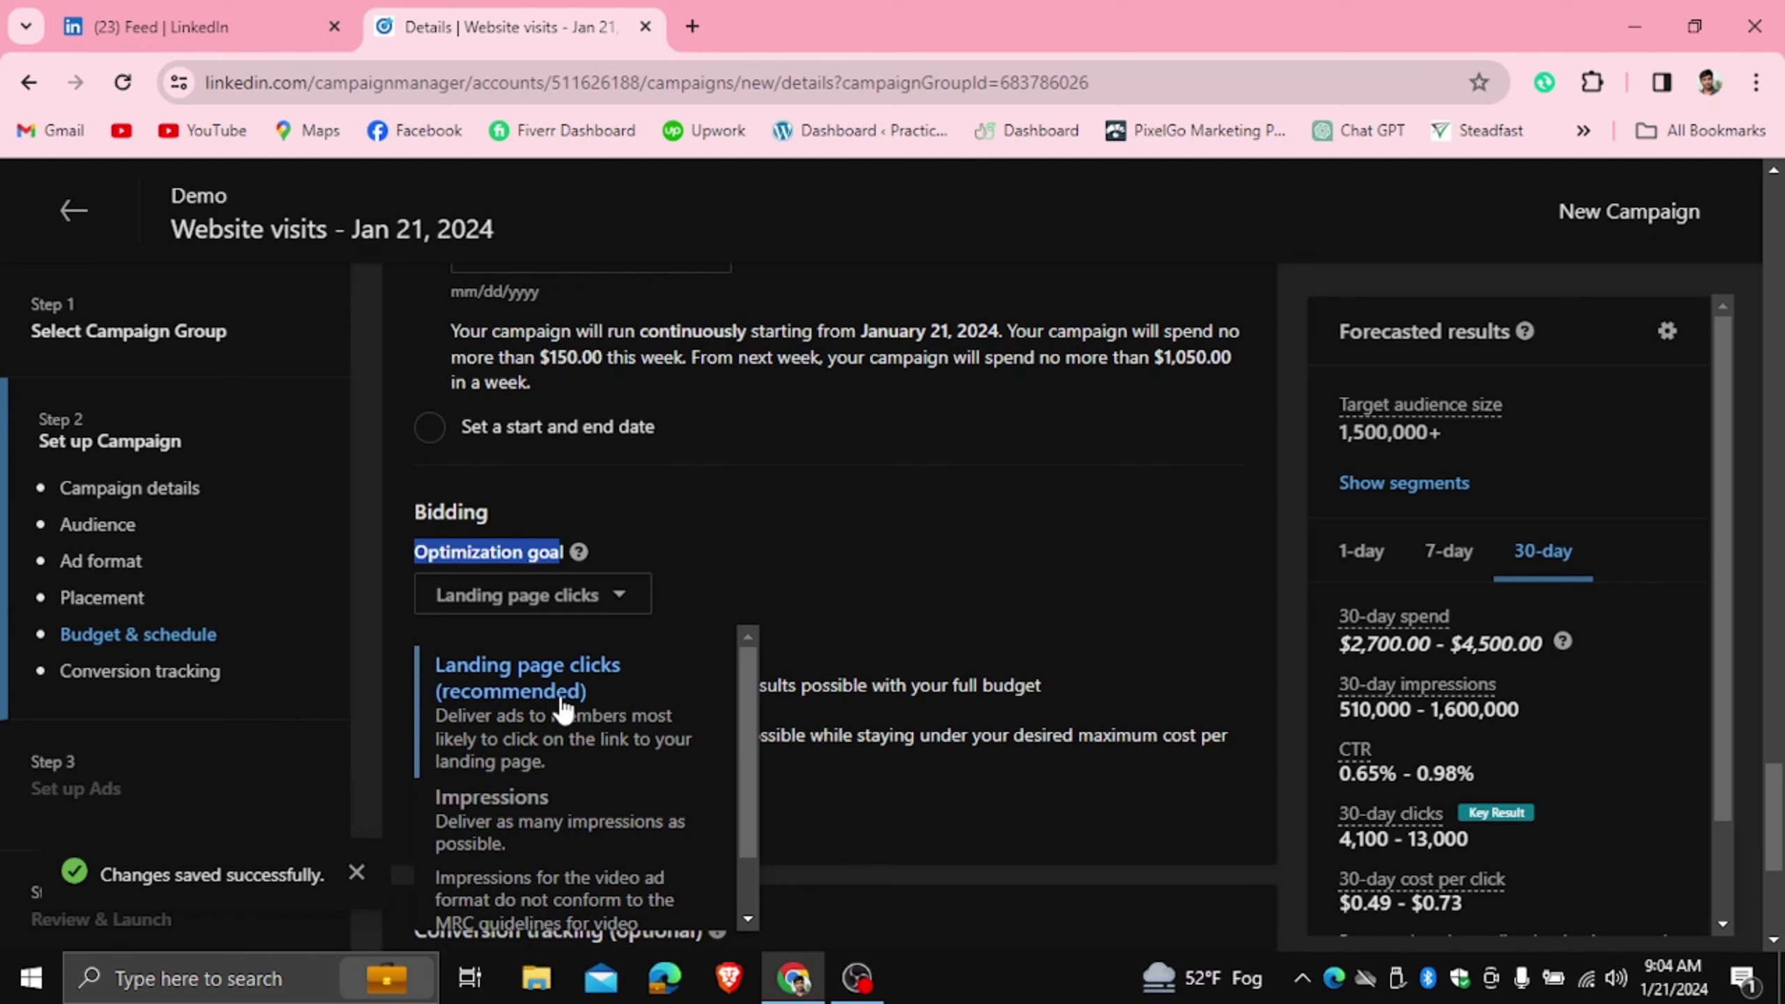
scroll(564, 708, down, 1)
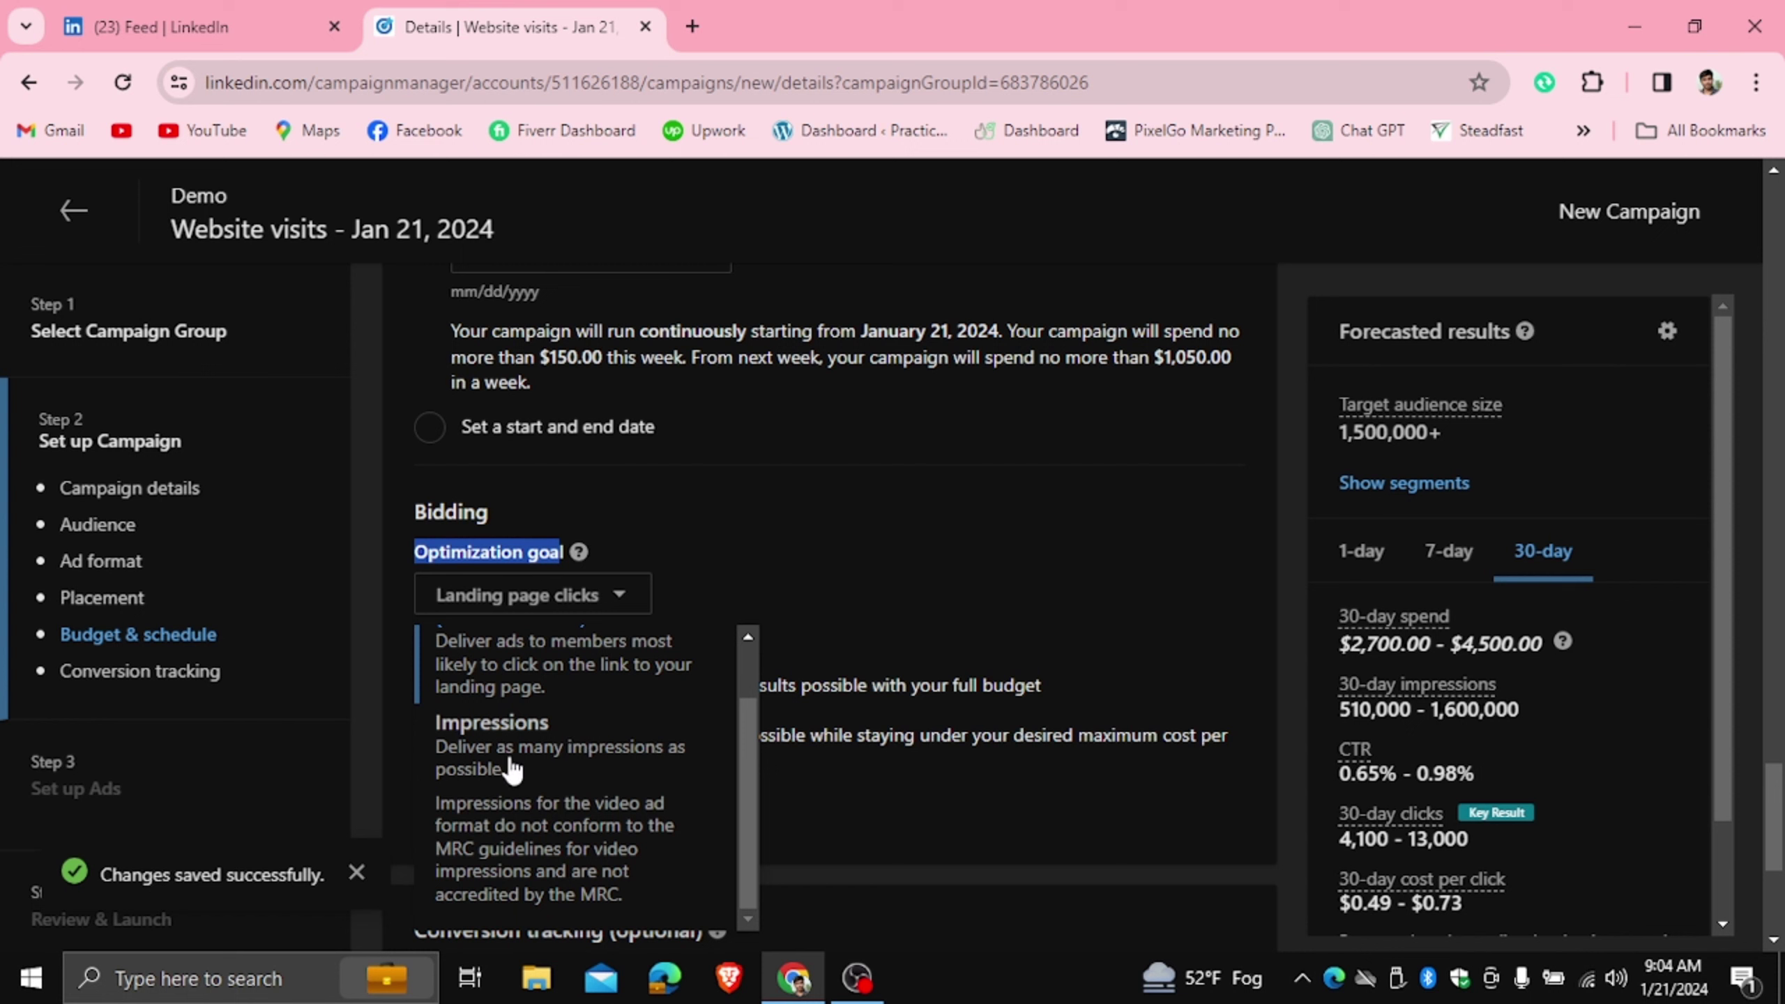
scroll(548, 756, up, 1)
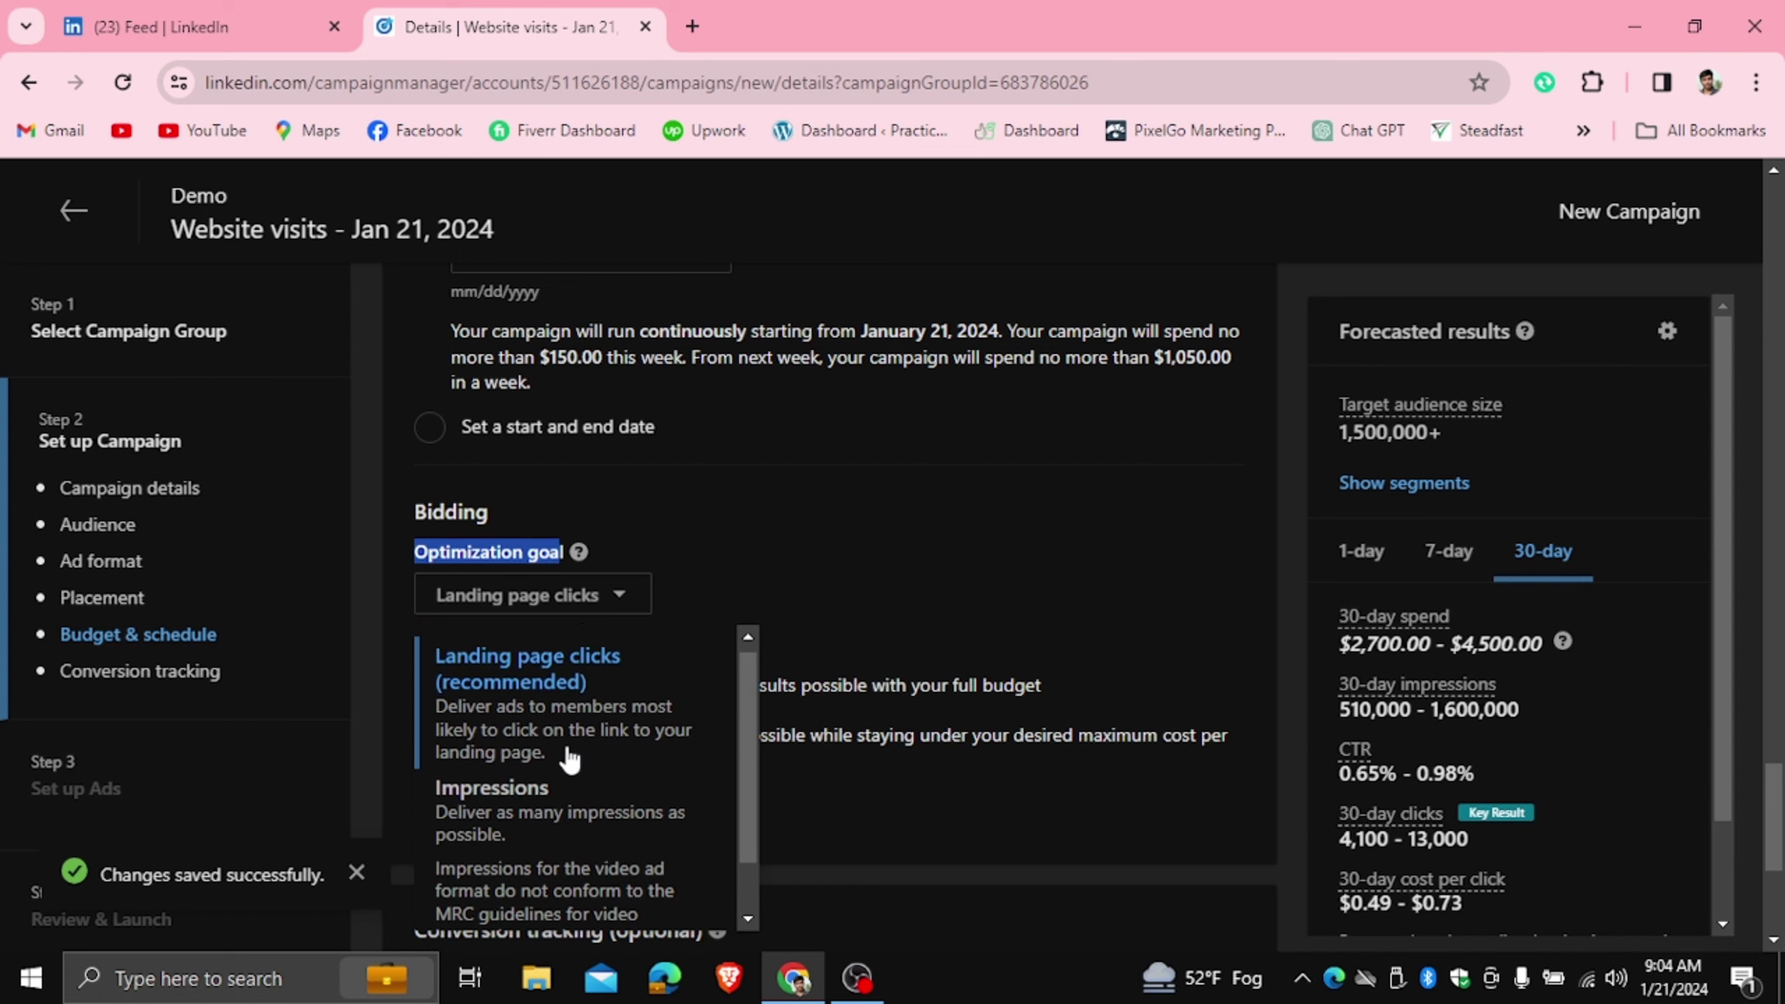
click(555, 693)
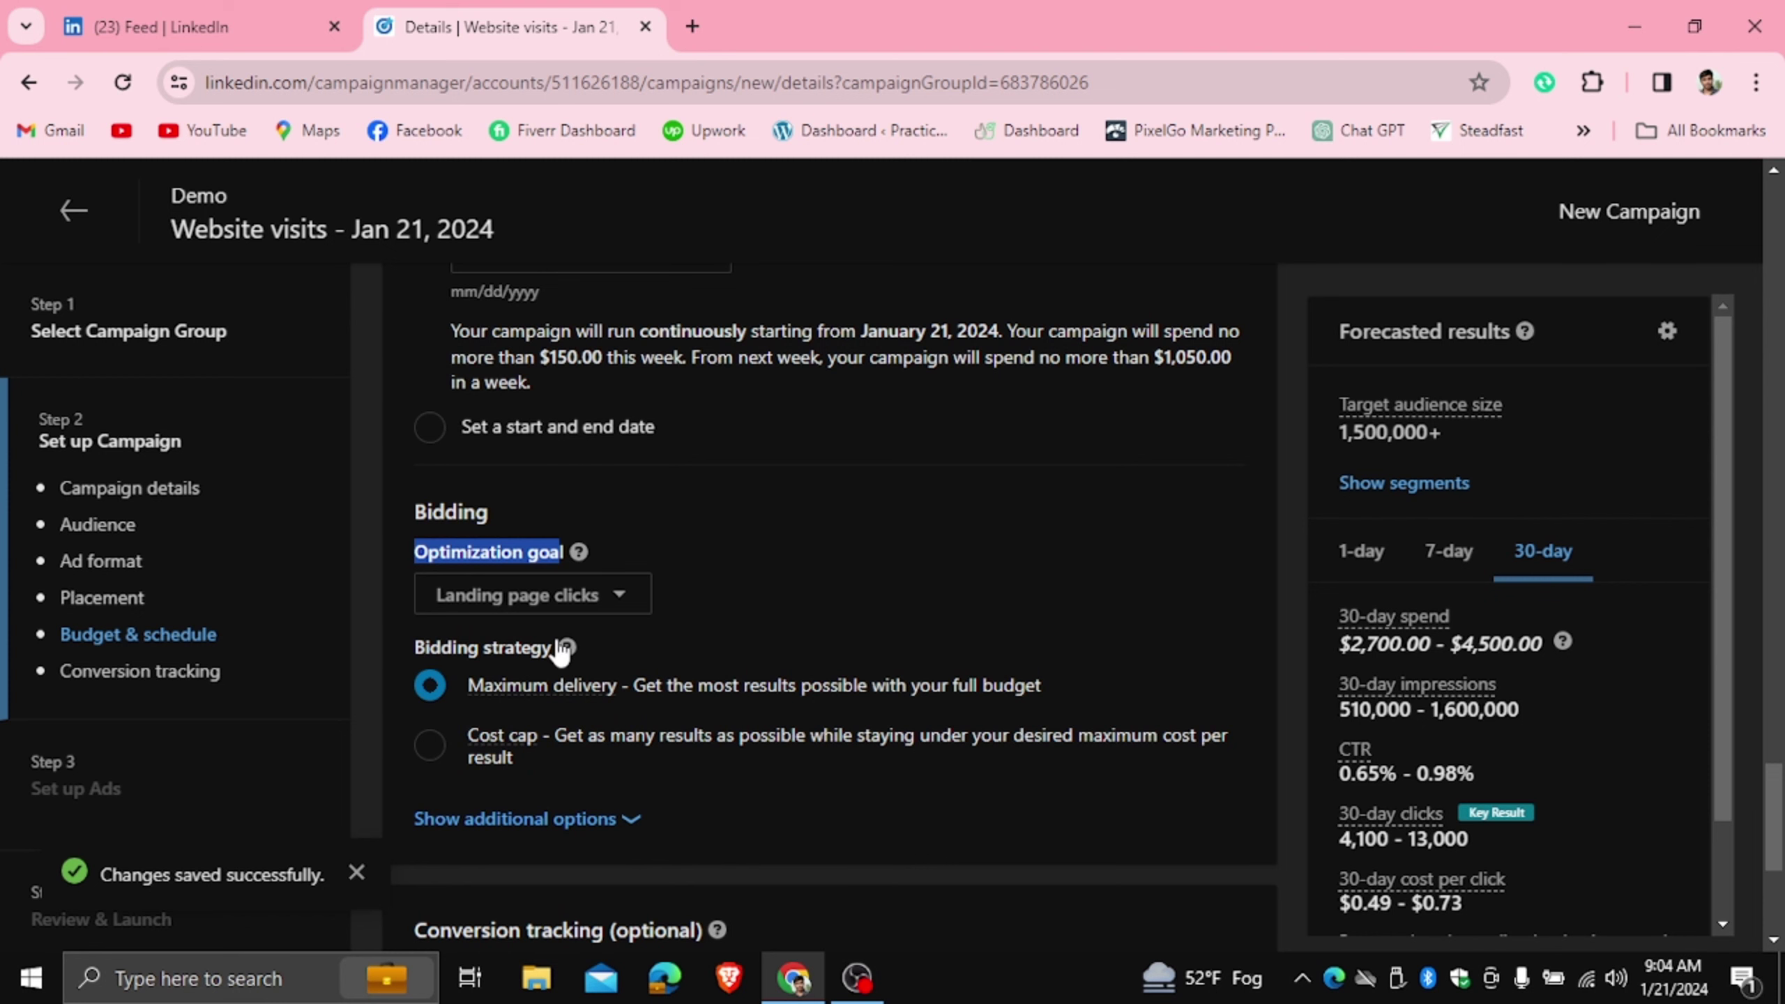
Show the additional bidding strategy options and review them alongside the forecasted results.
click(576, 819)
scroll(514, 604, down, 1)
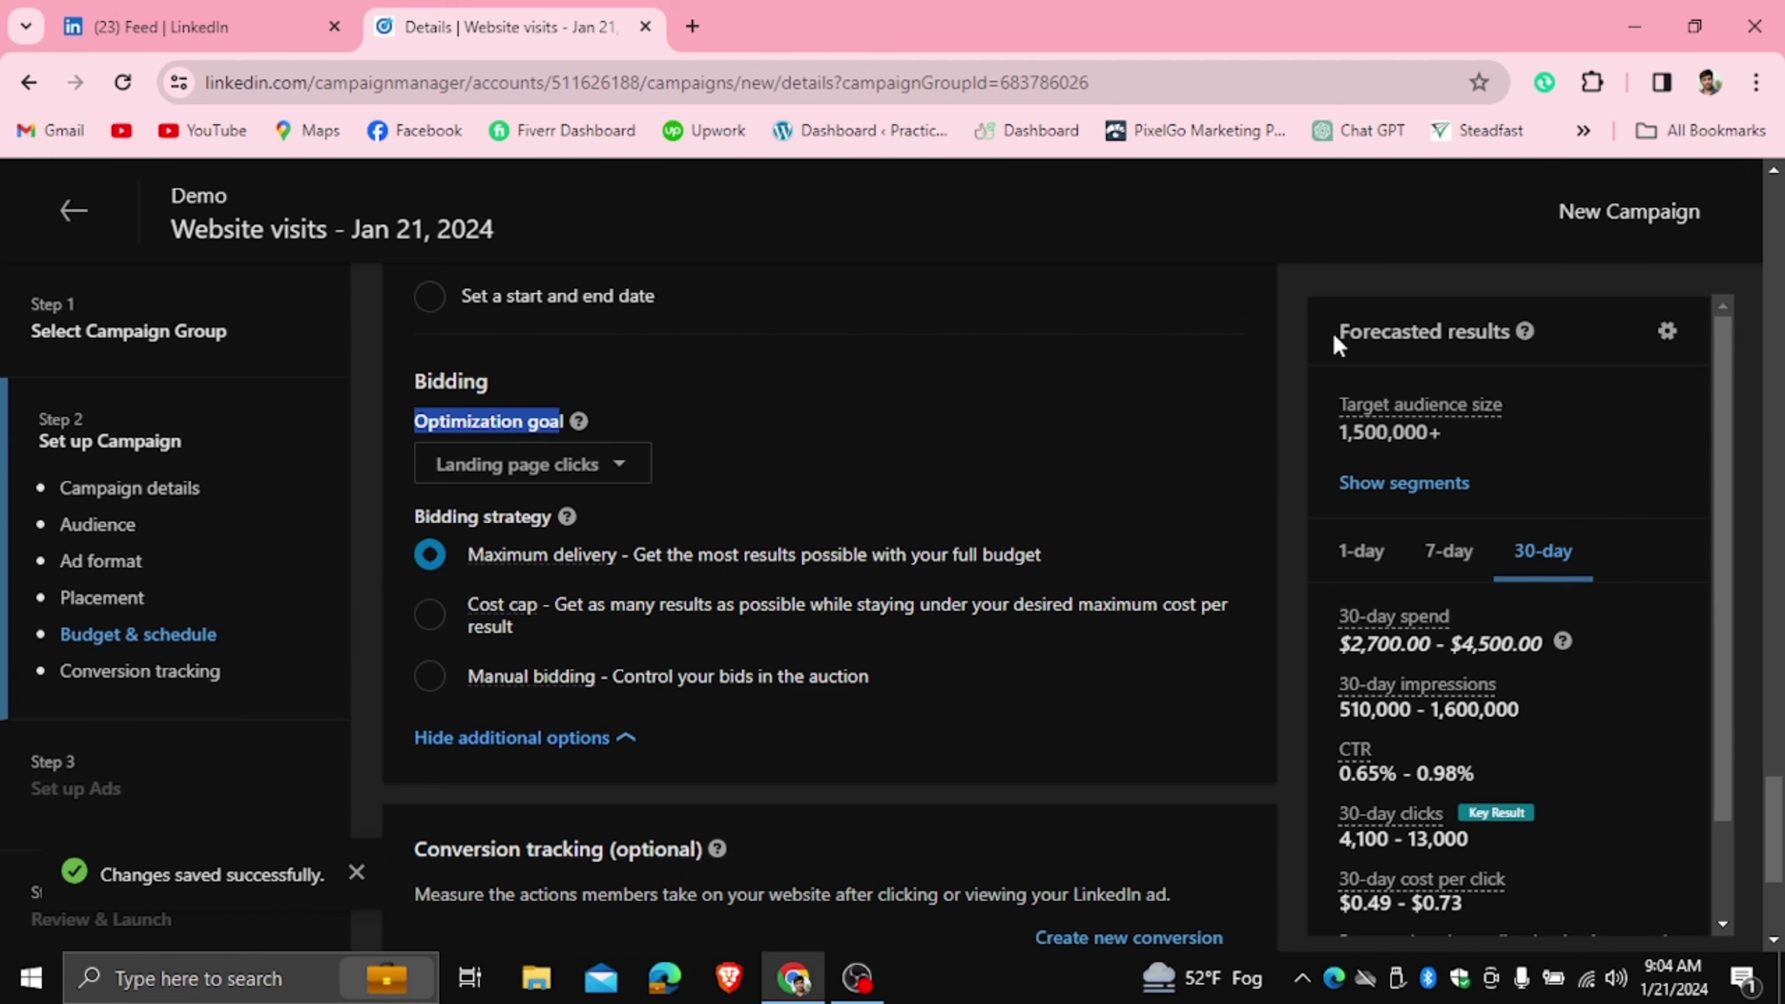
drag(1337, 330, 1518, 345)
scroll(1153, 492, down, 1)
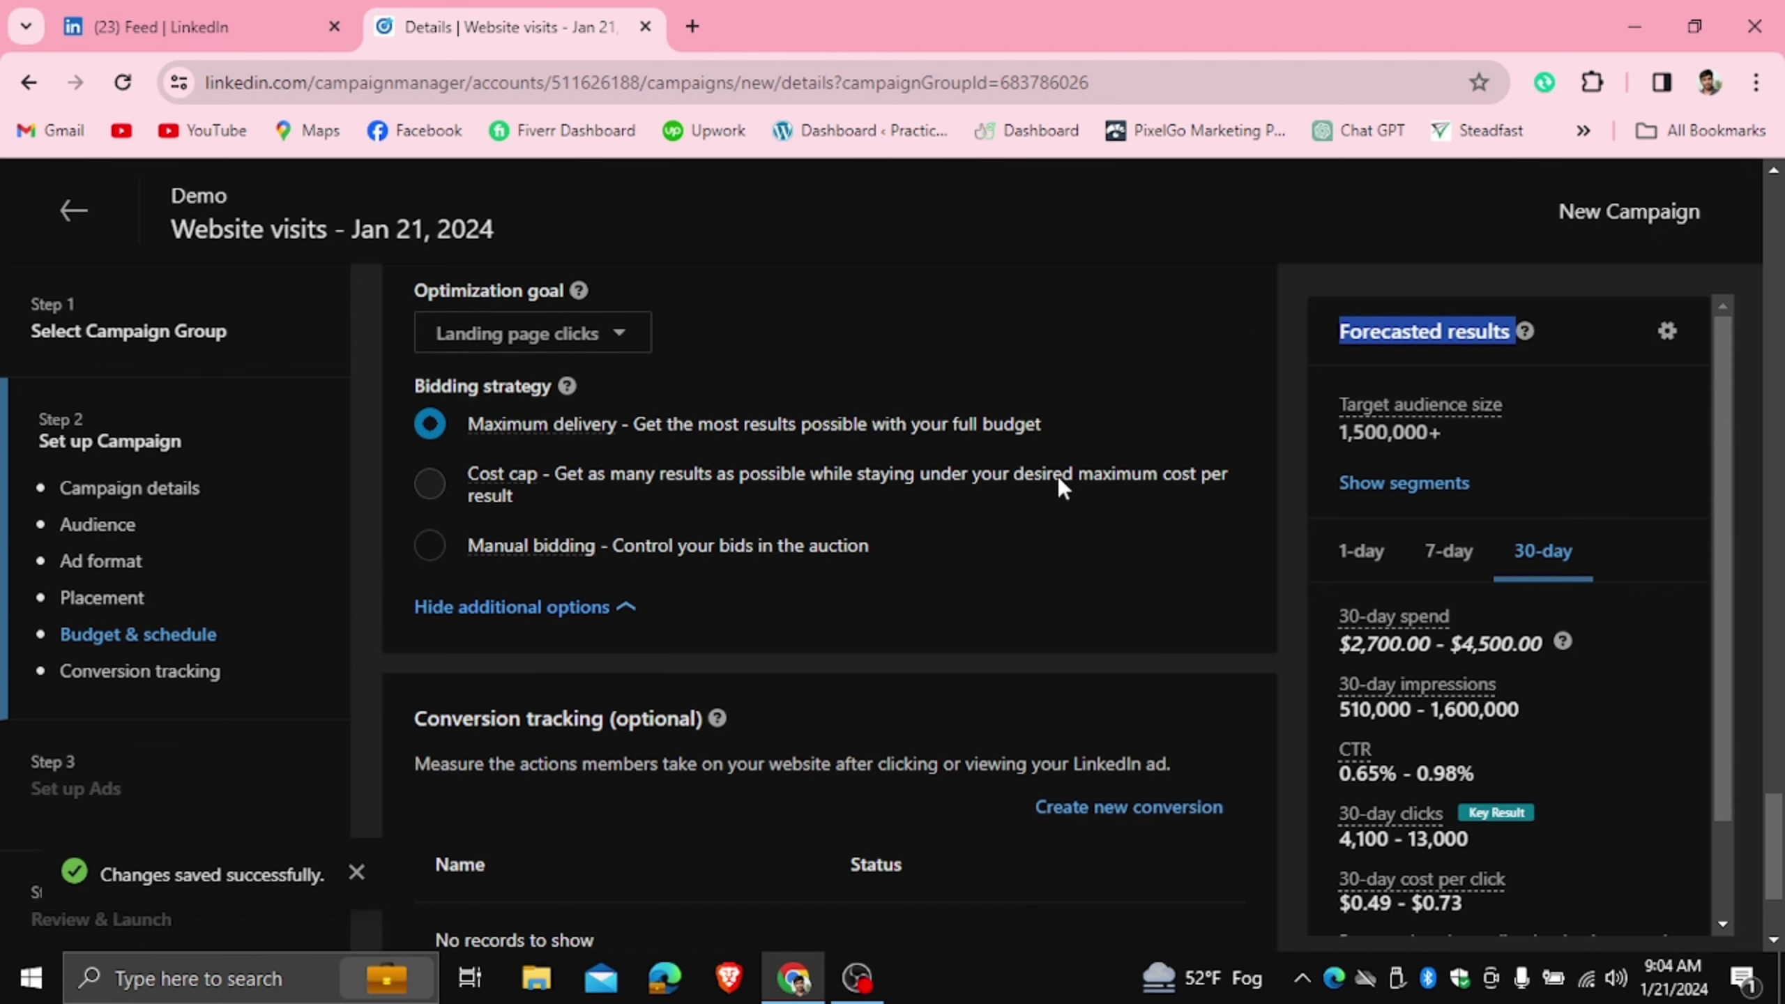
scroll(1018, 472, up, 2)
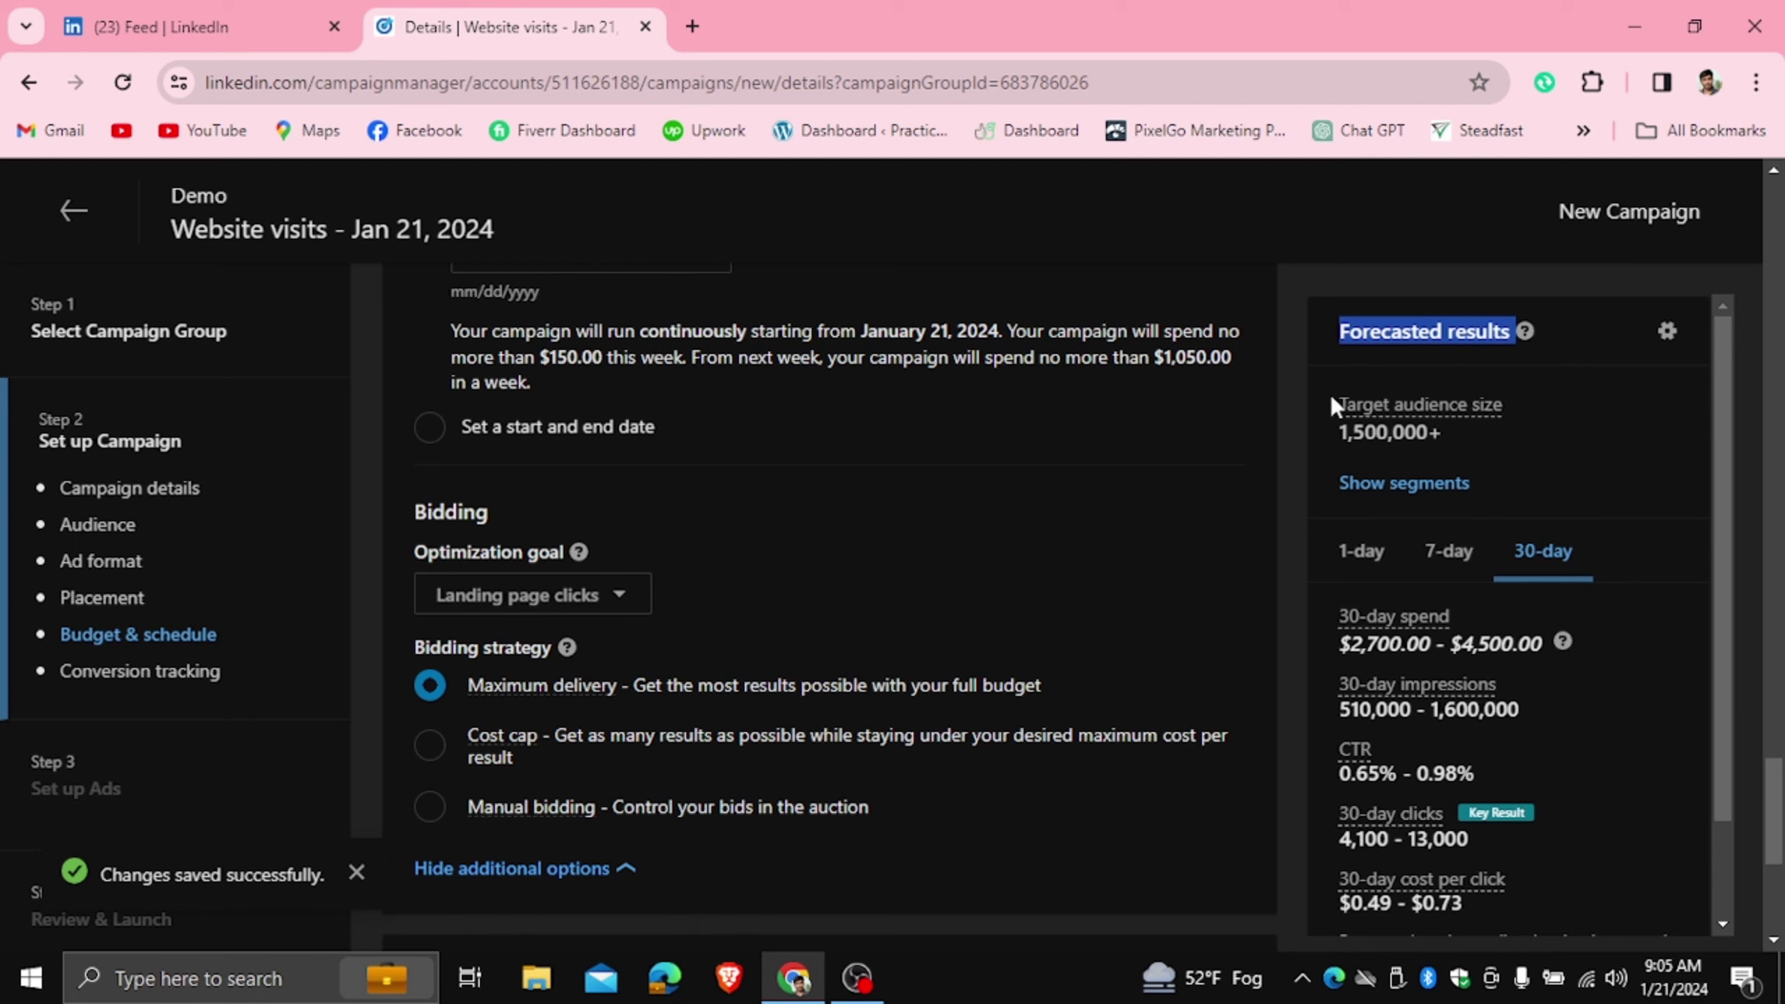
Compare the 1-day, 7-day and 30-day forecasts, then examine the 1-day spend, impressions, CTR, clicks and cost per click.
scroll(1489, 424, down, 2)
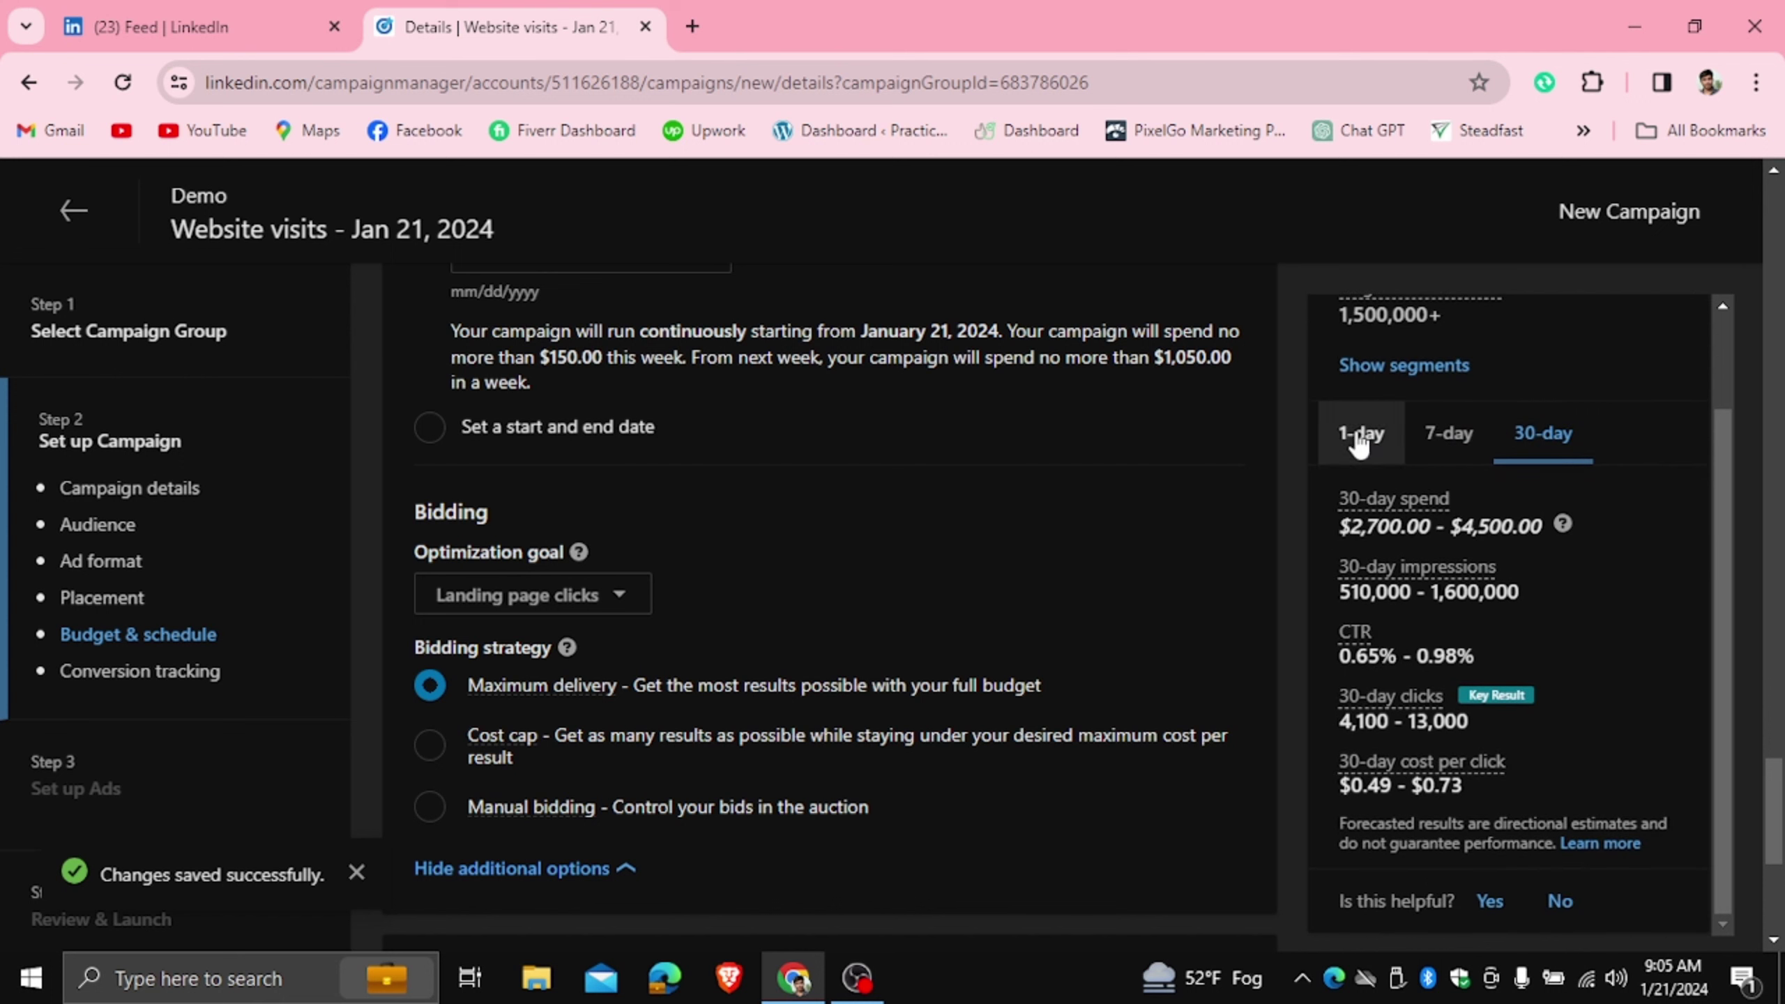
click(1360, 439)
click(1450, 441)
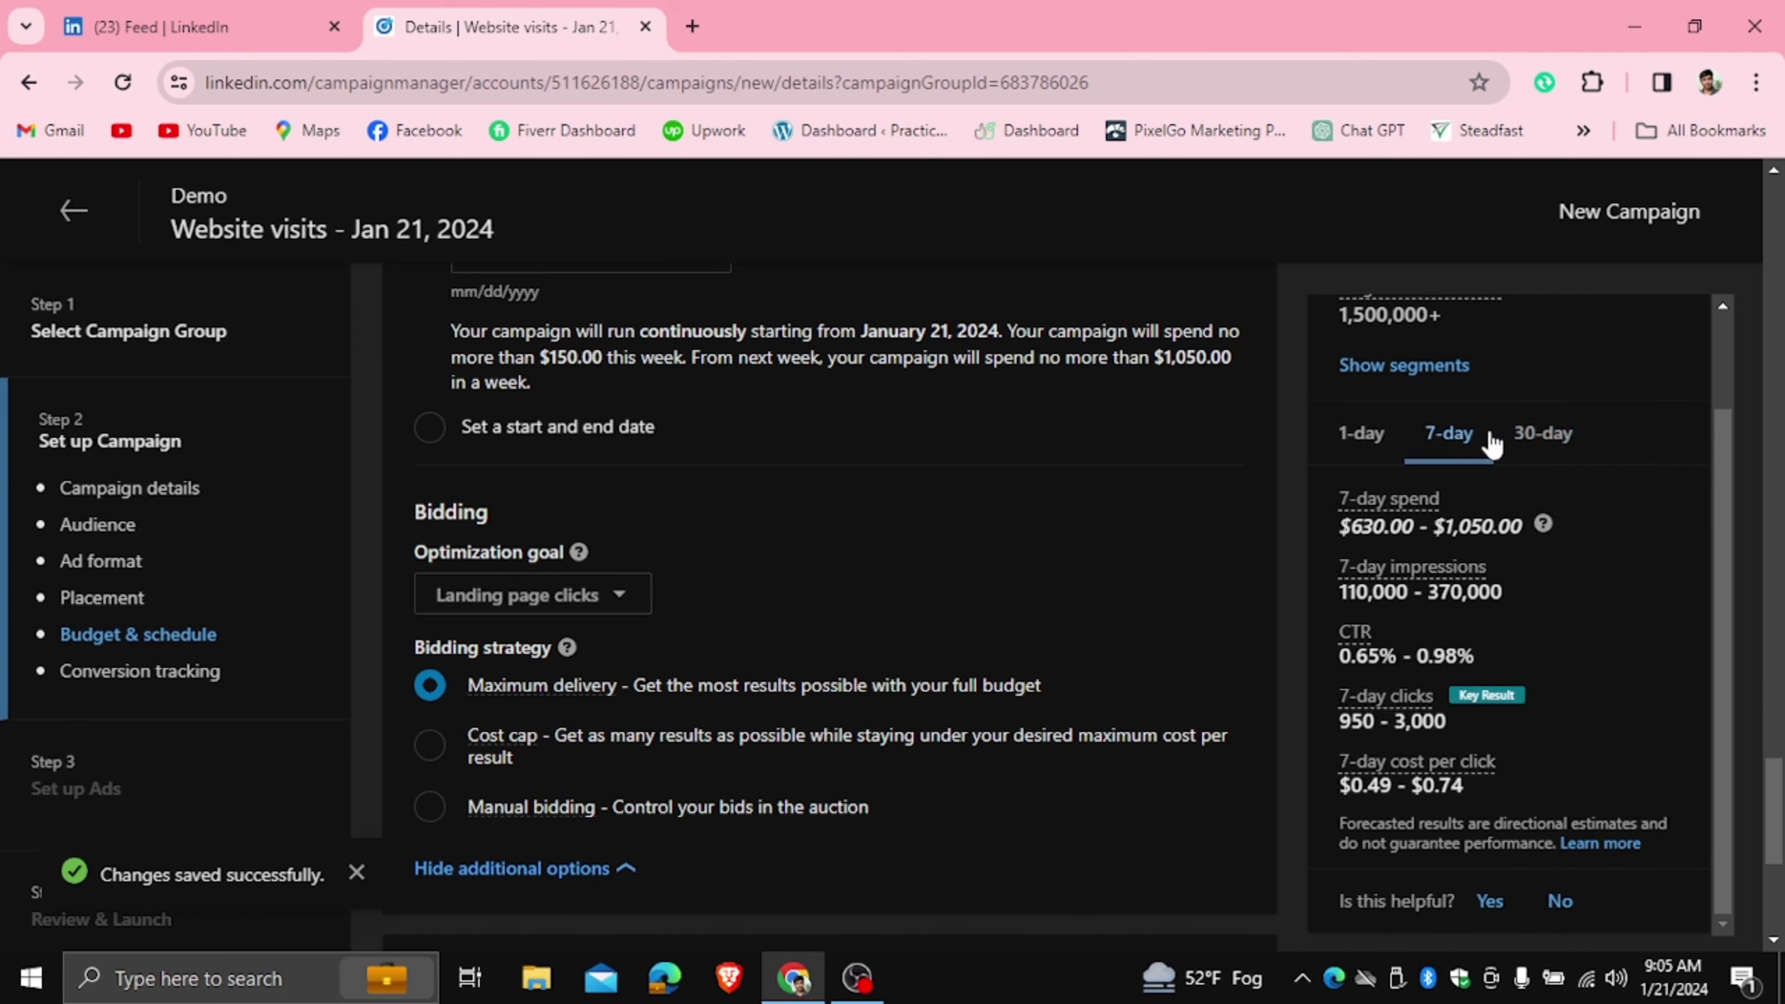
click(1525, 439)
click(1360, 436)
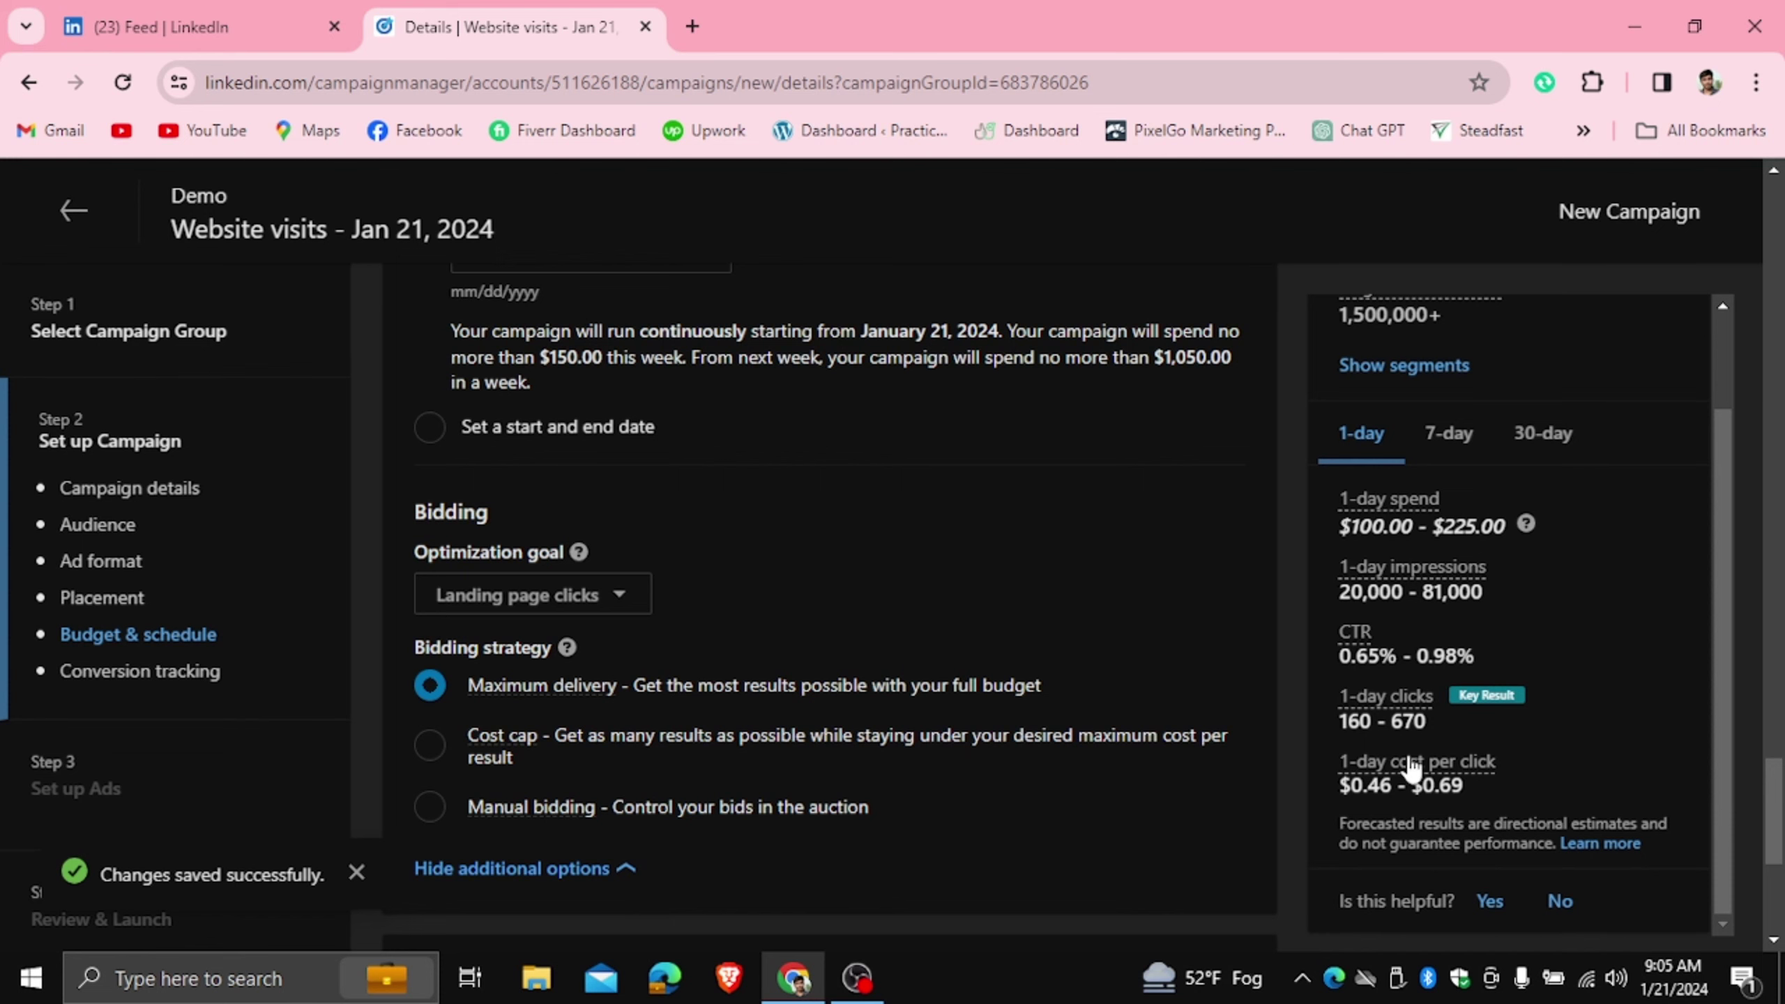
drag(1332, 784, 1467, 780)
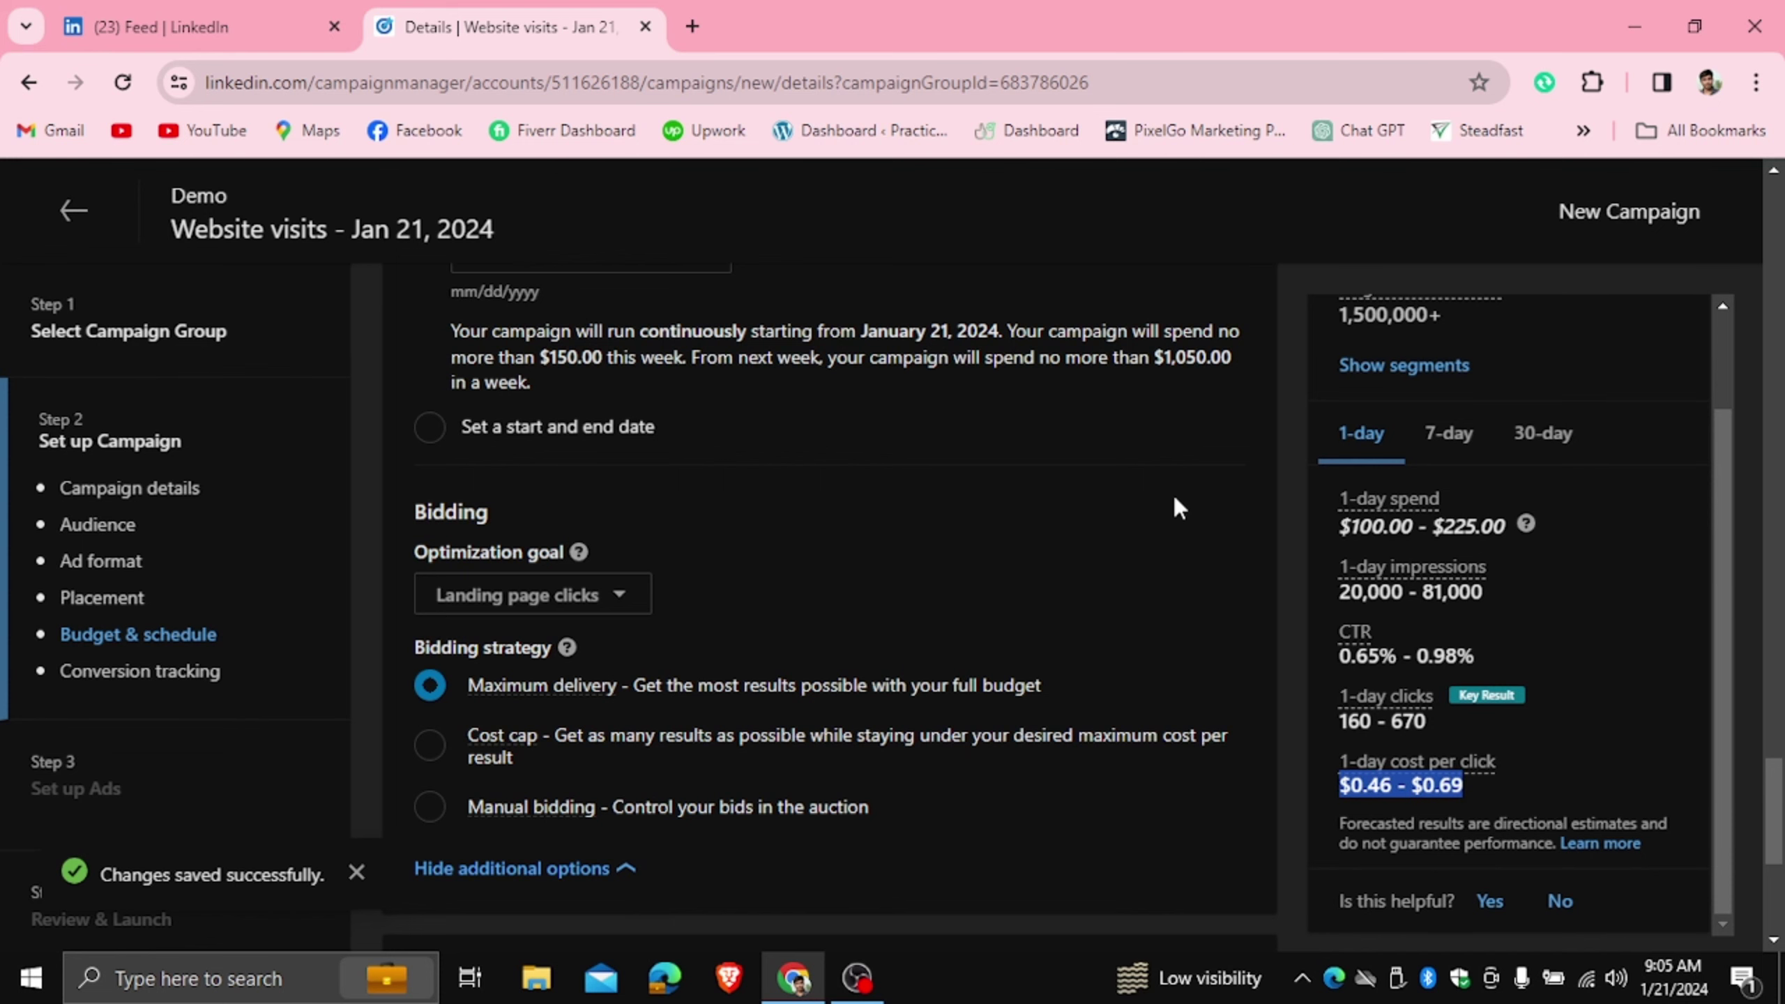
scroll(1171, 491, up, 10)
scroll(993, 340, up, 1)
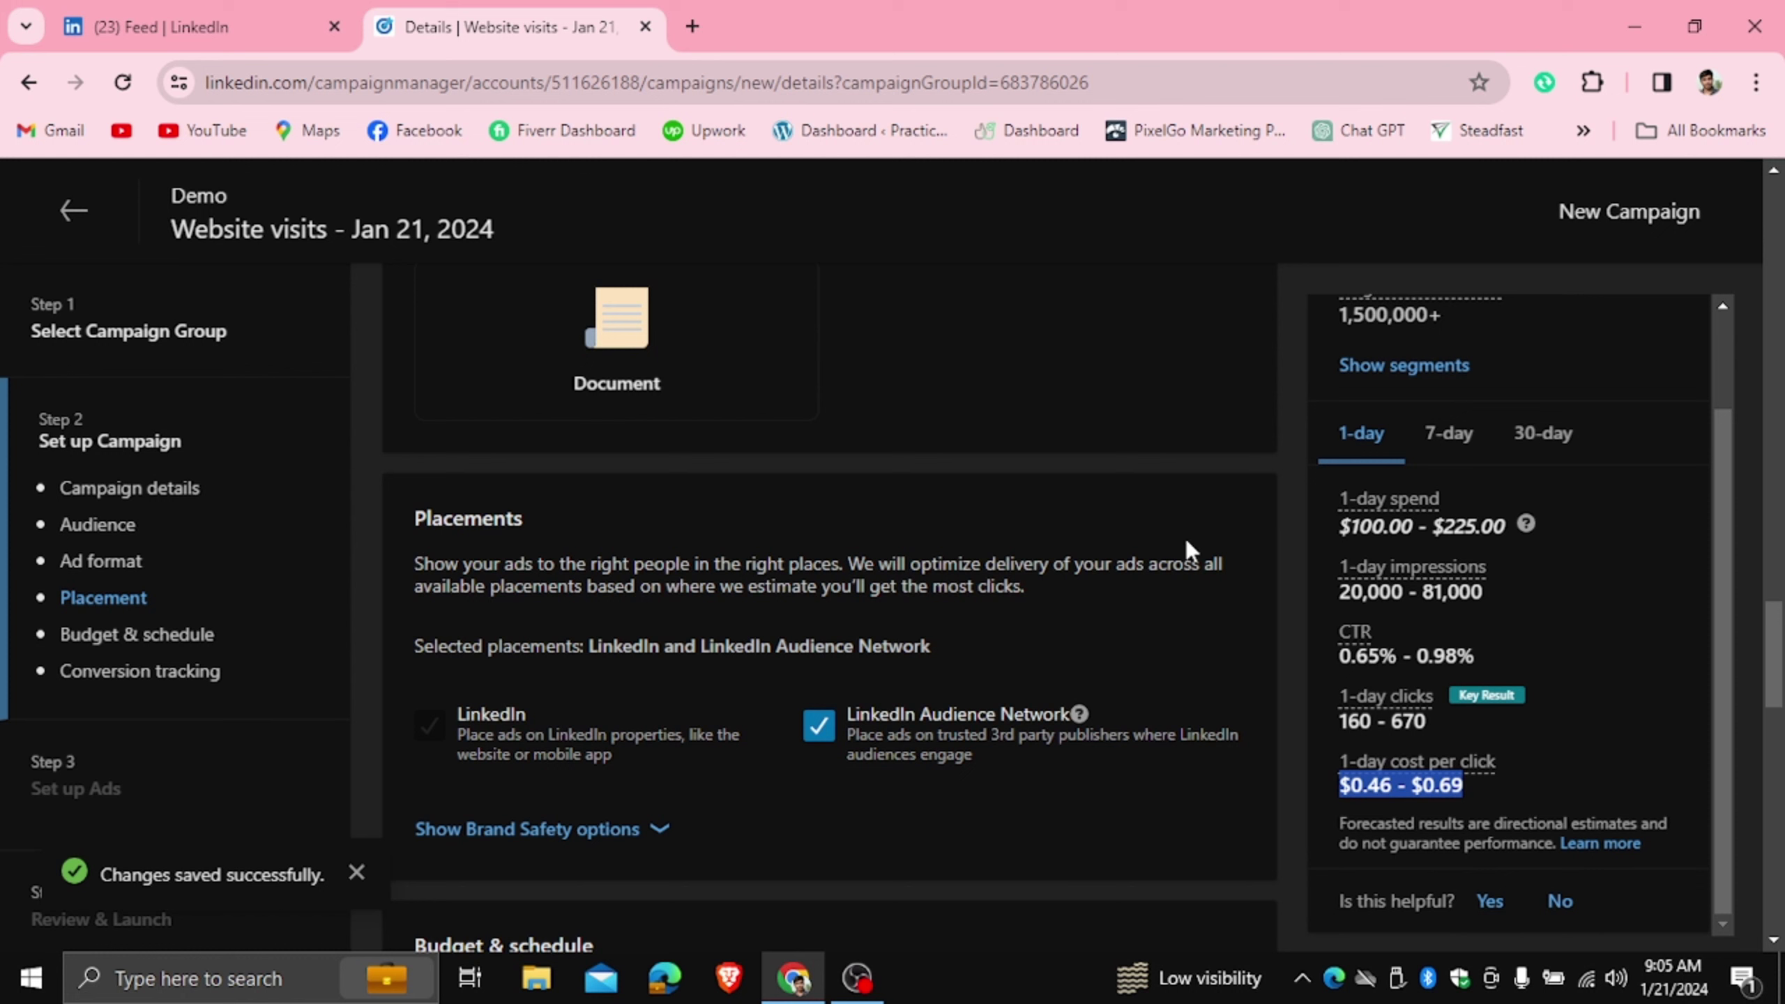
drag(1335, 494, 1497, 784)
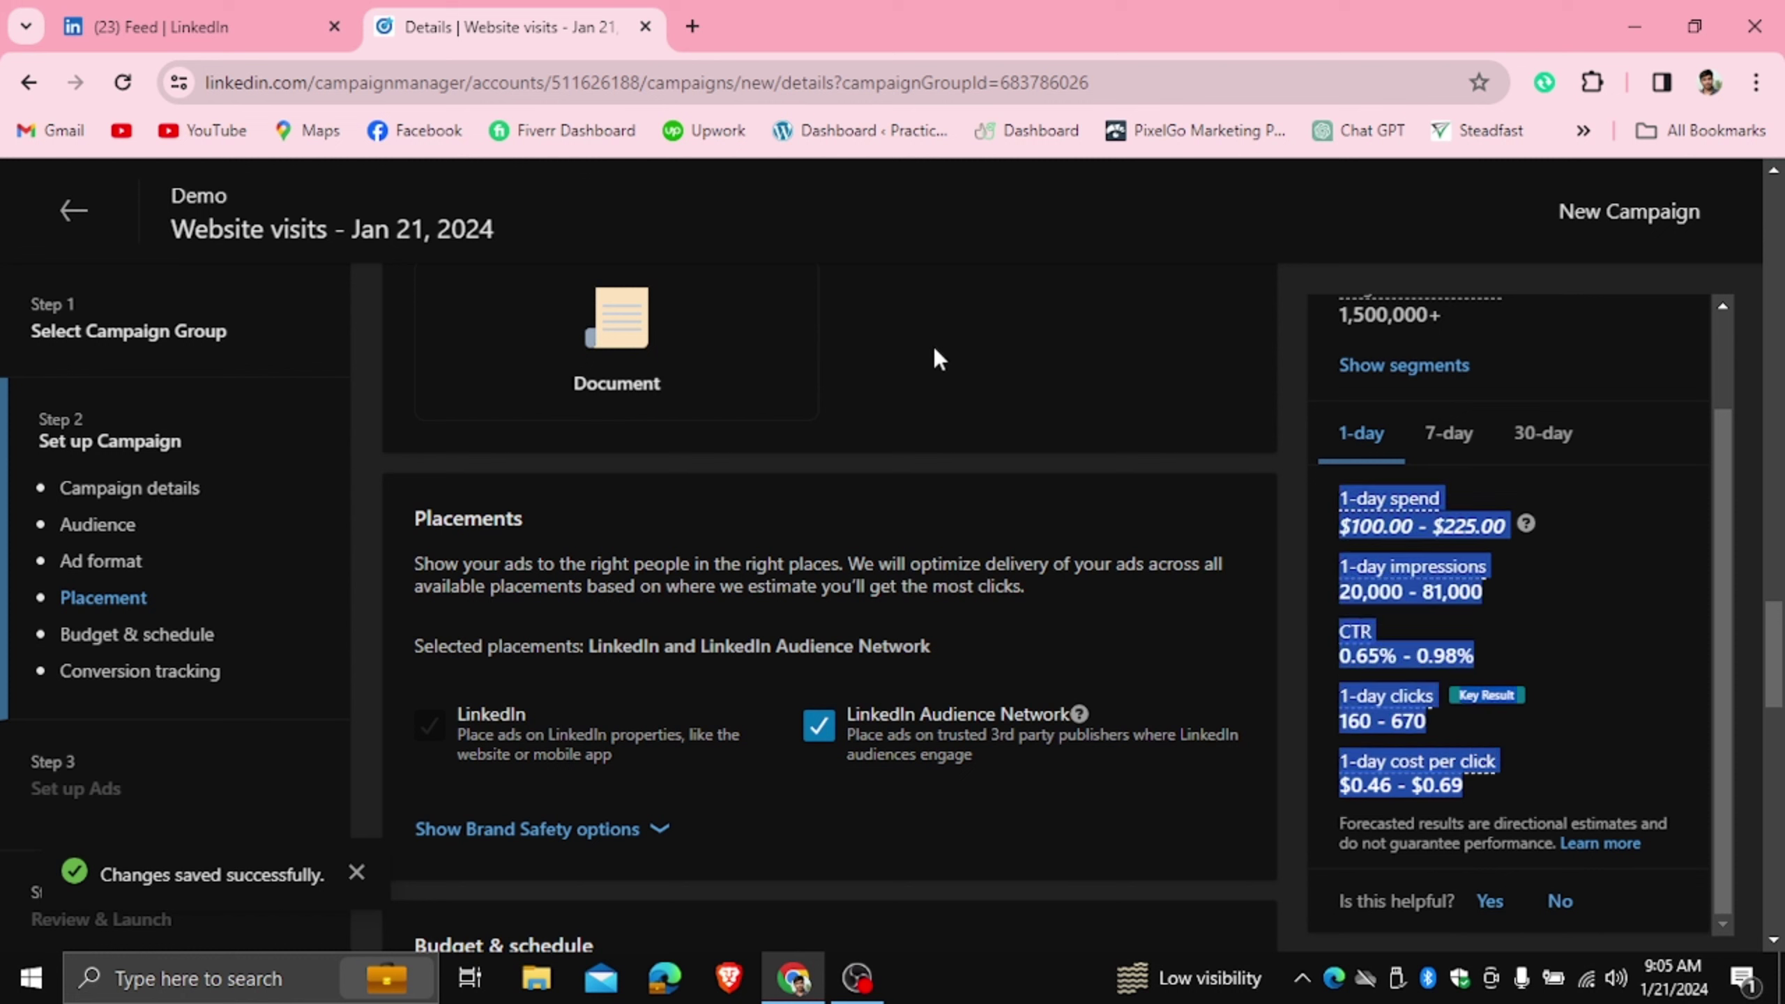
click(1584, 607)
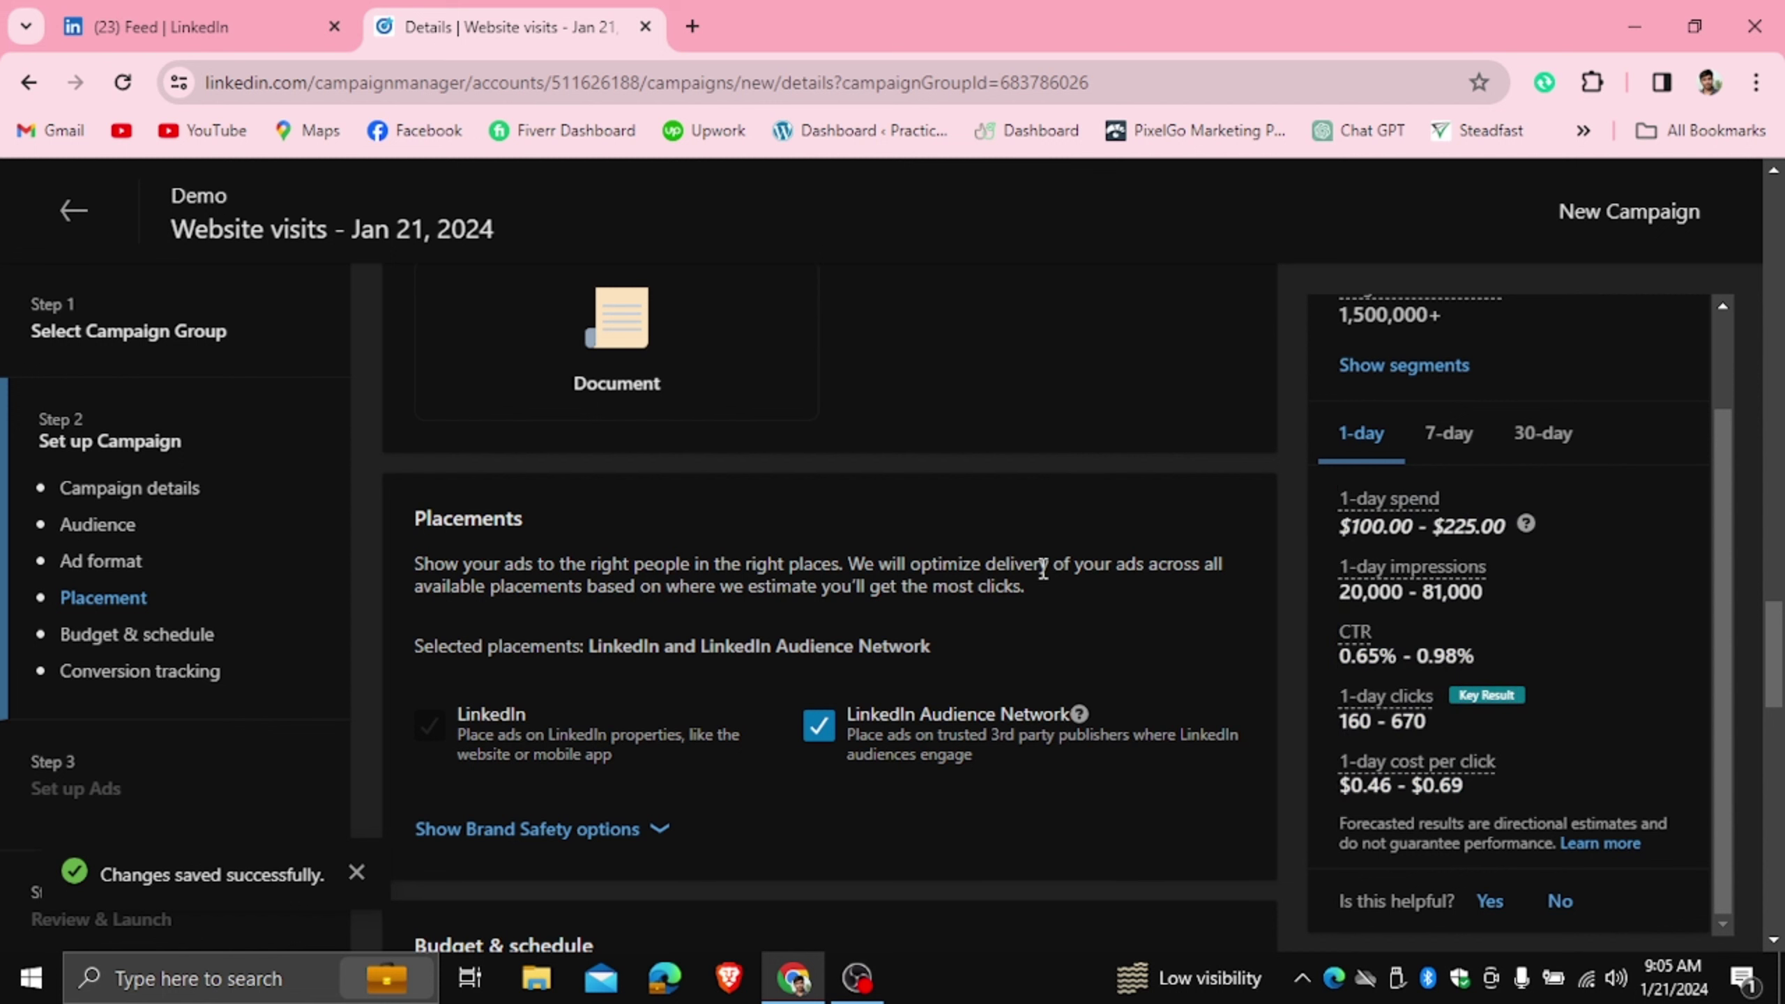
Review the placement and budget settings, then examine the bidding strategy options.
scroll(1008, 434, down, 4)
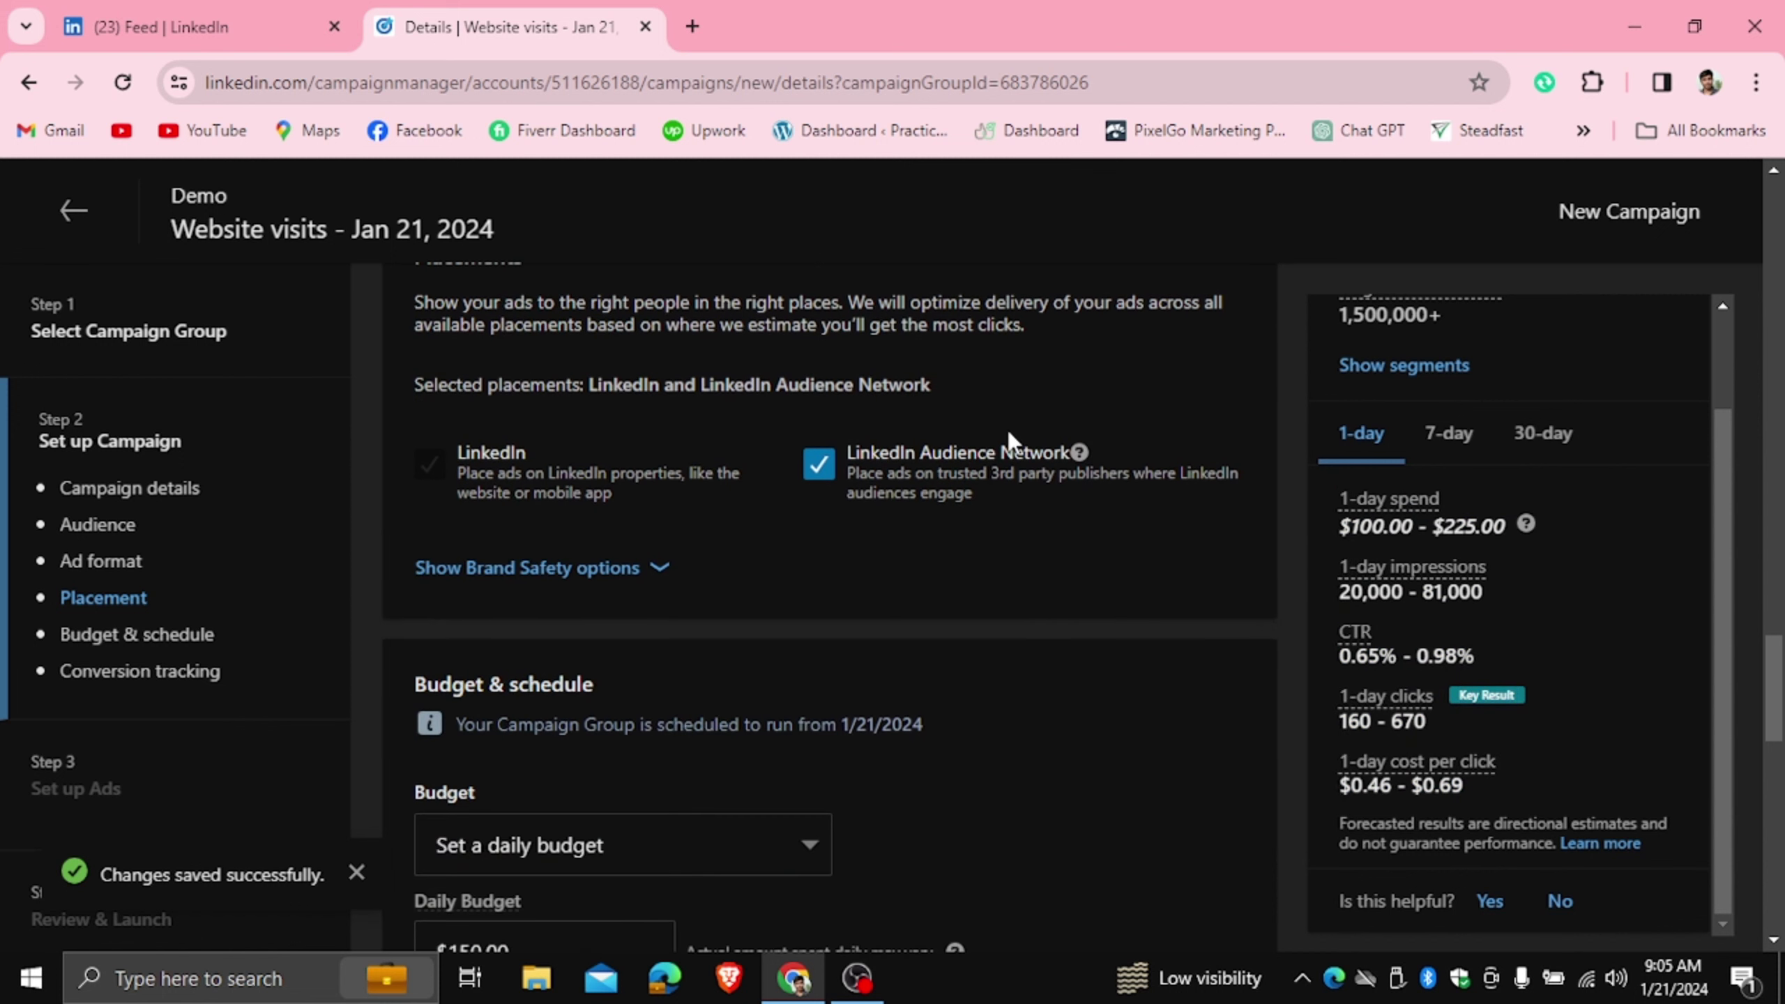
scroll(1009, 415, up, 8)
scroll(1082, 541, down, 8)
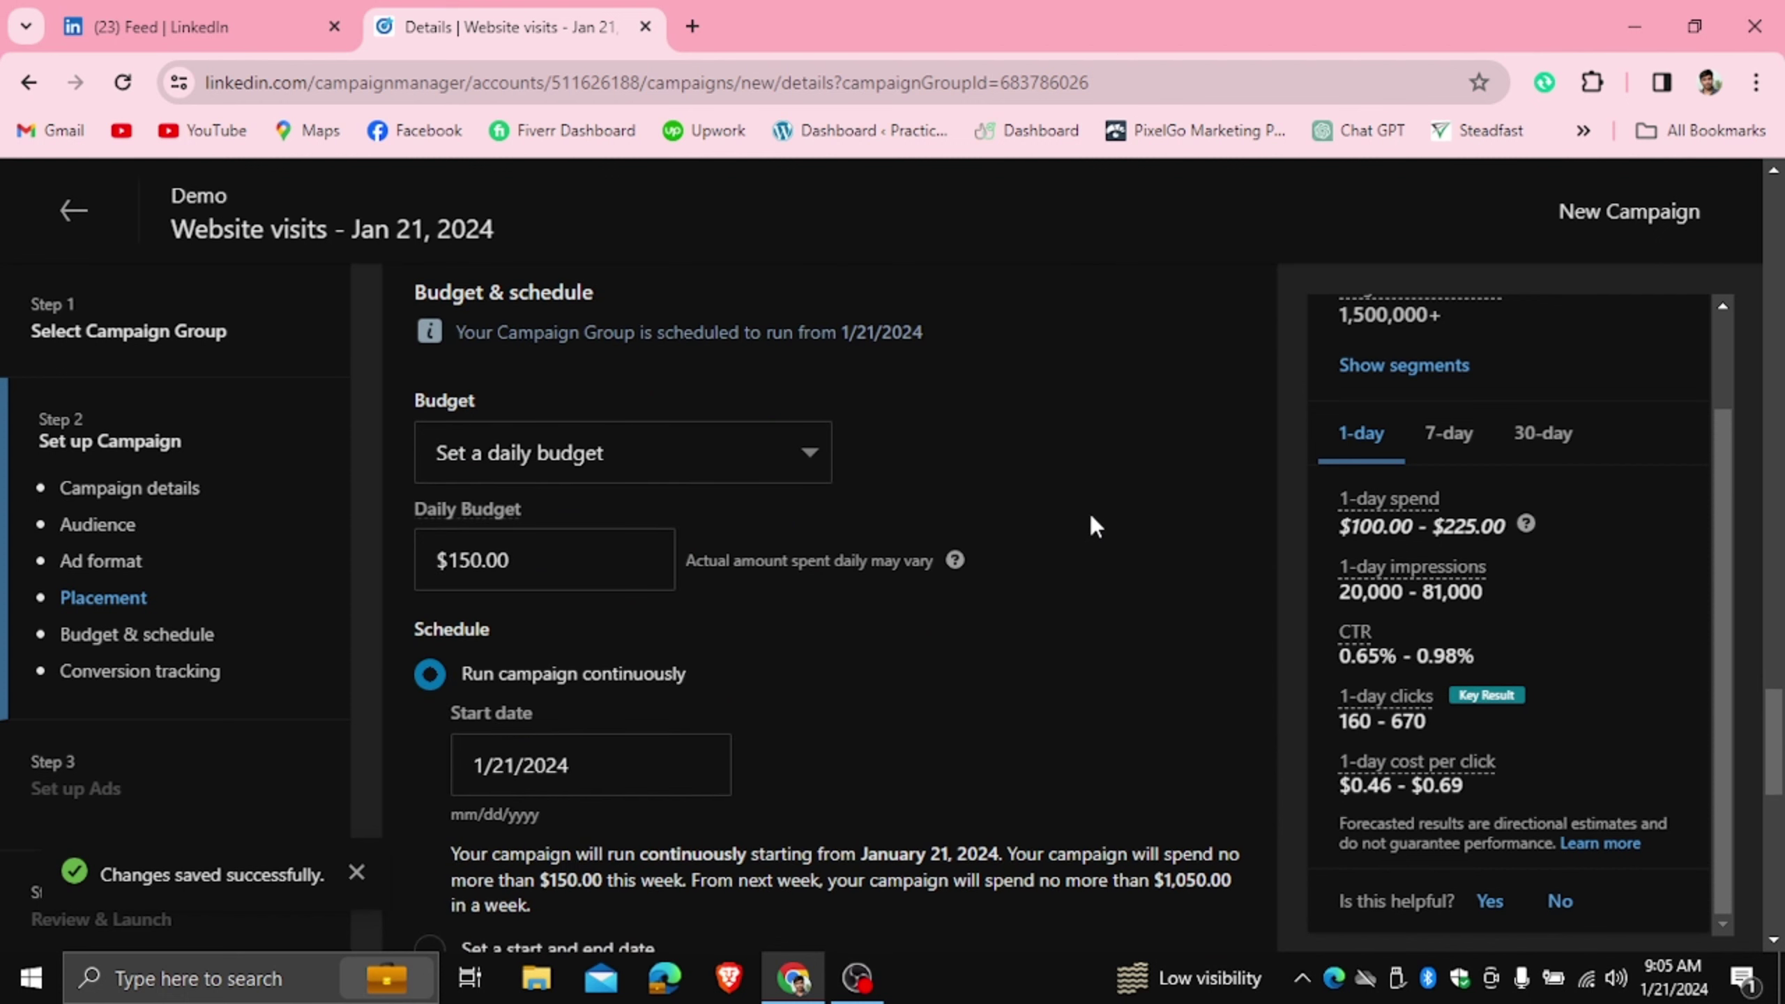
scroll(1091, 521, down, 6)
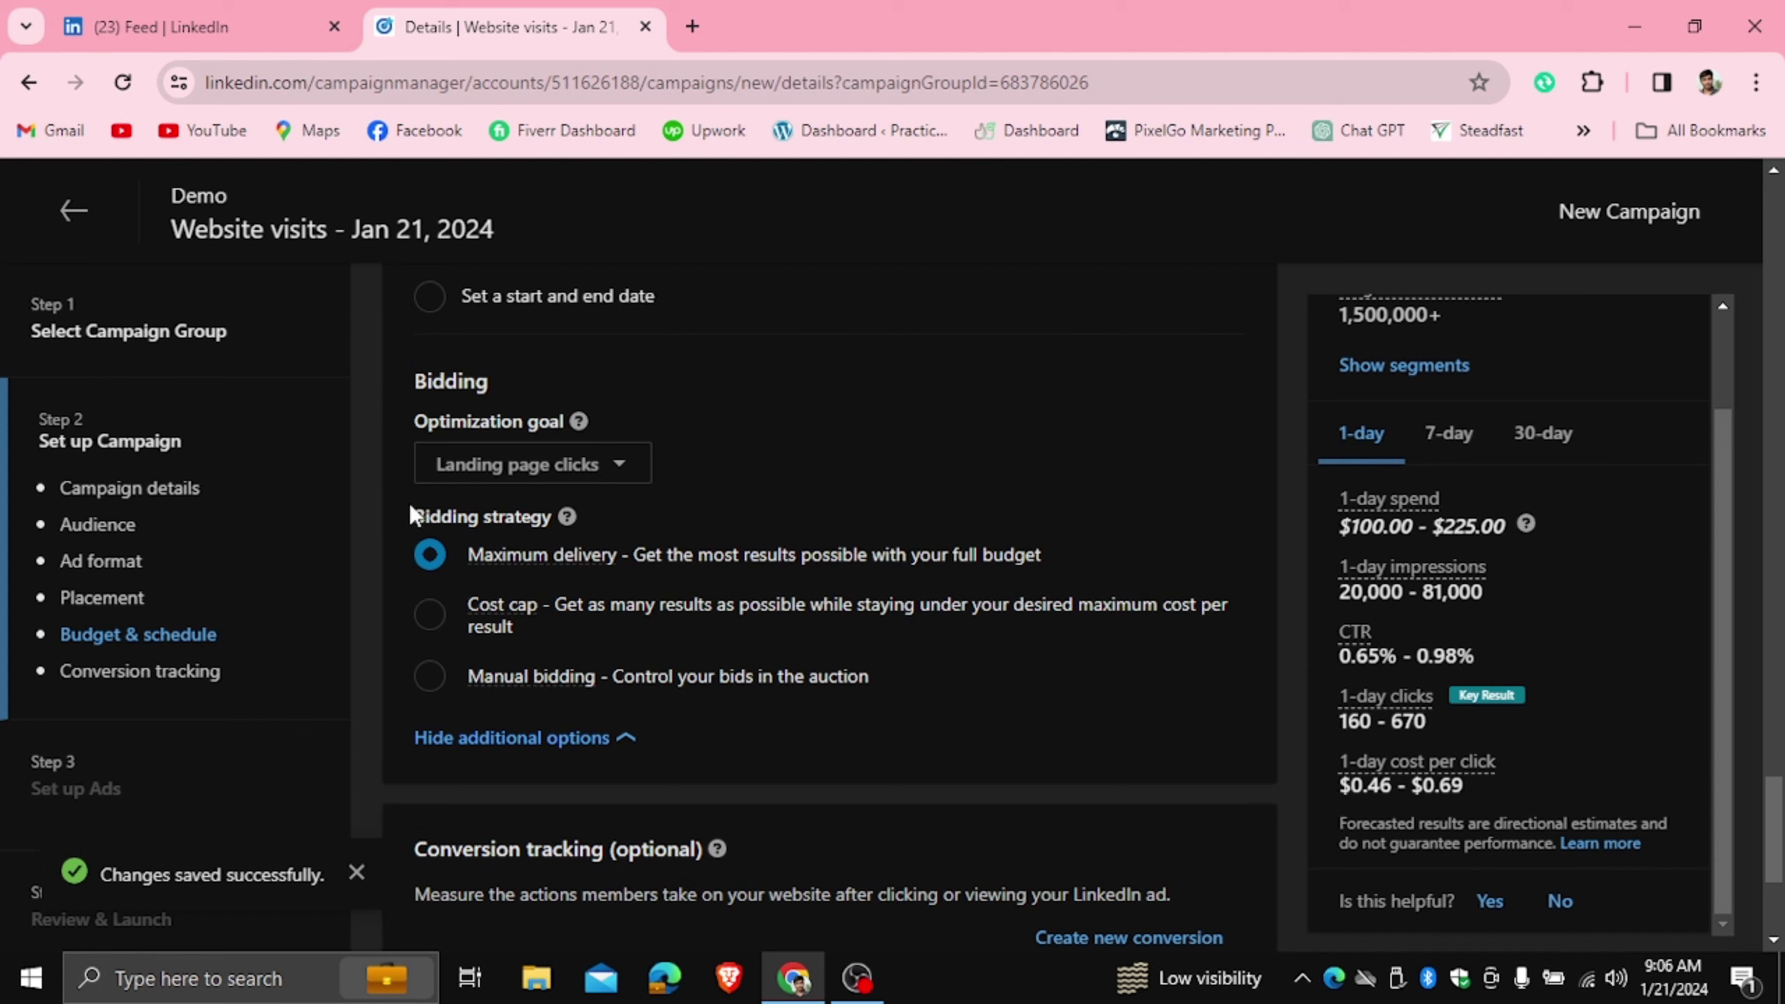
drag(412, 515, 555, 517)
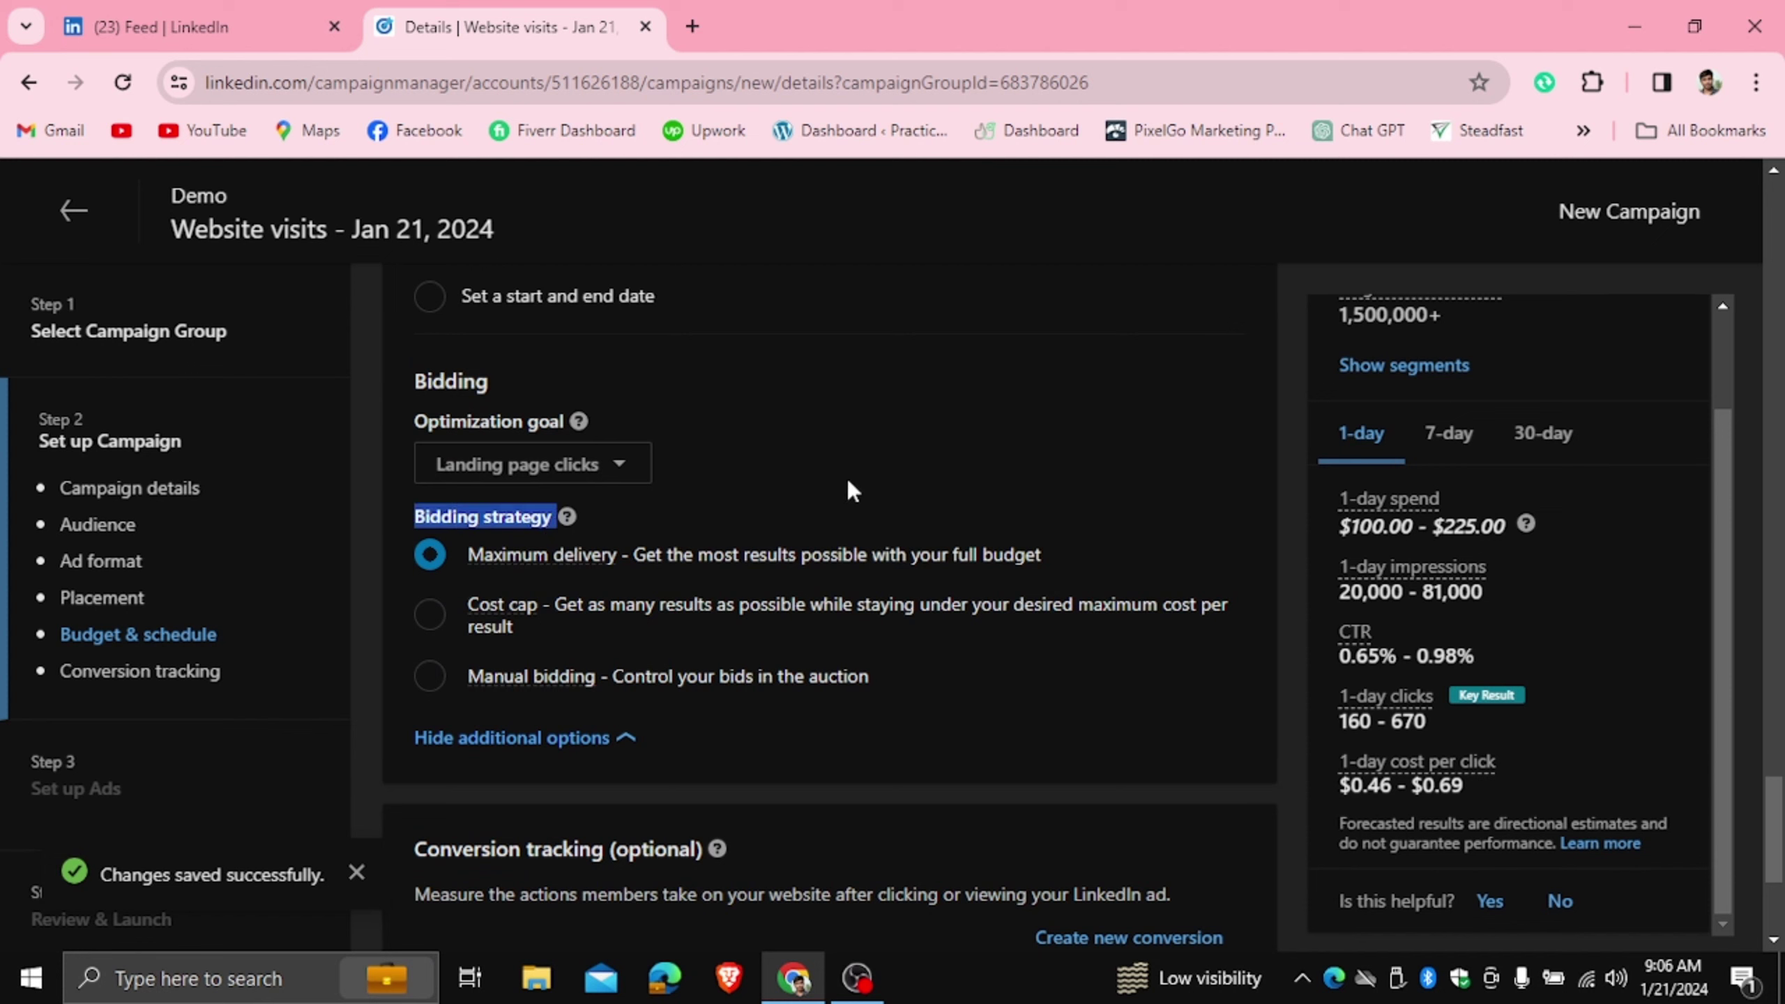
Read the description of the Maximum delivery strategy, and switch the bidding strategy to Manual bidding.
click(636, 553)
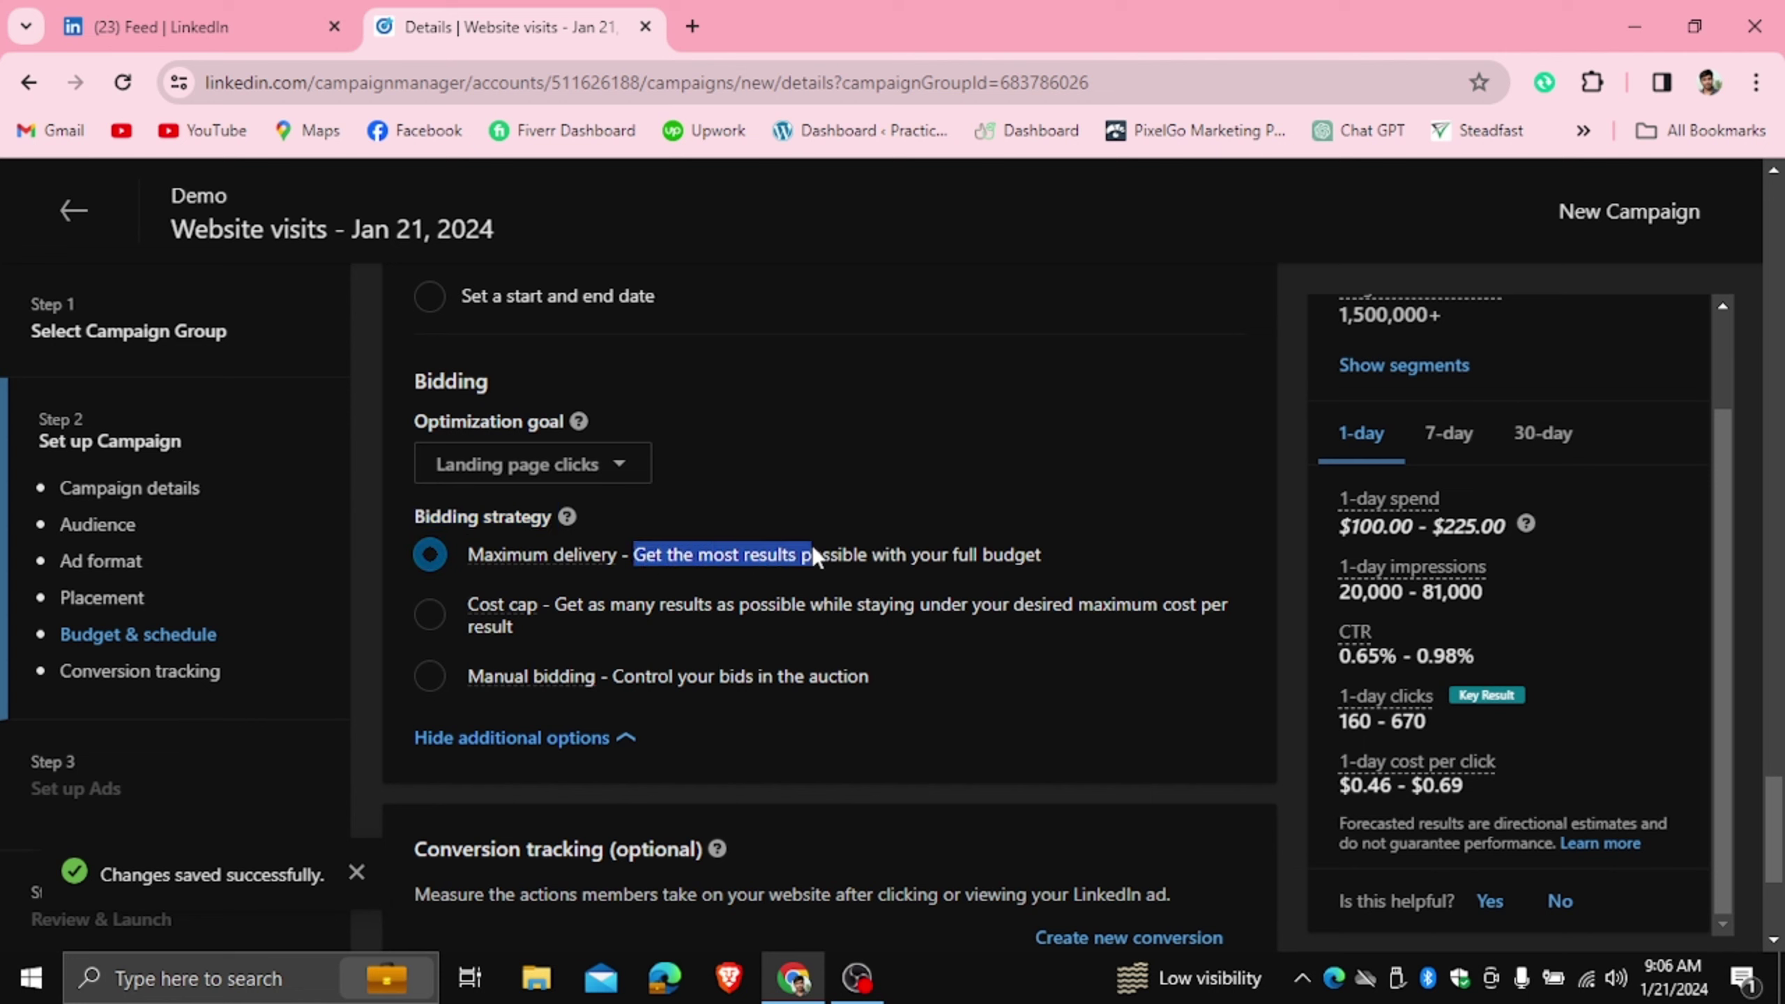
drag(1042, 554, 1053, 553)
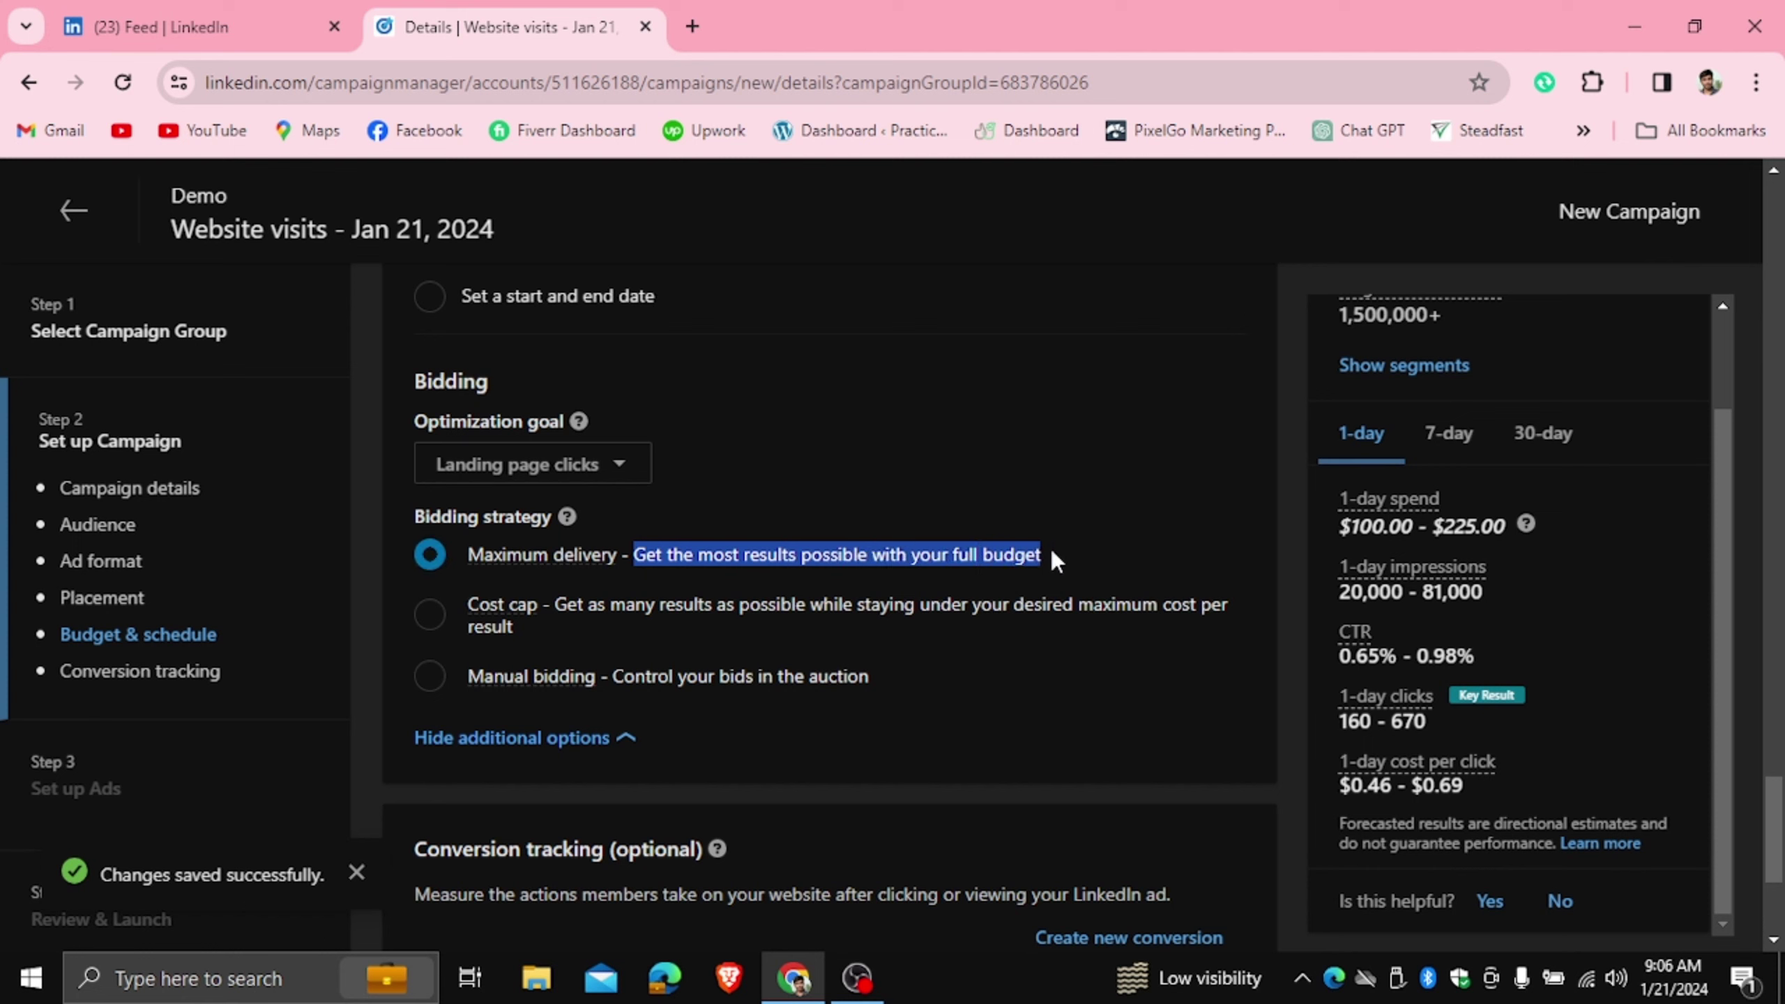
click(994, 478)
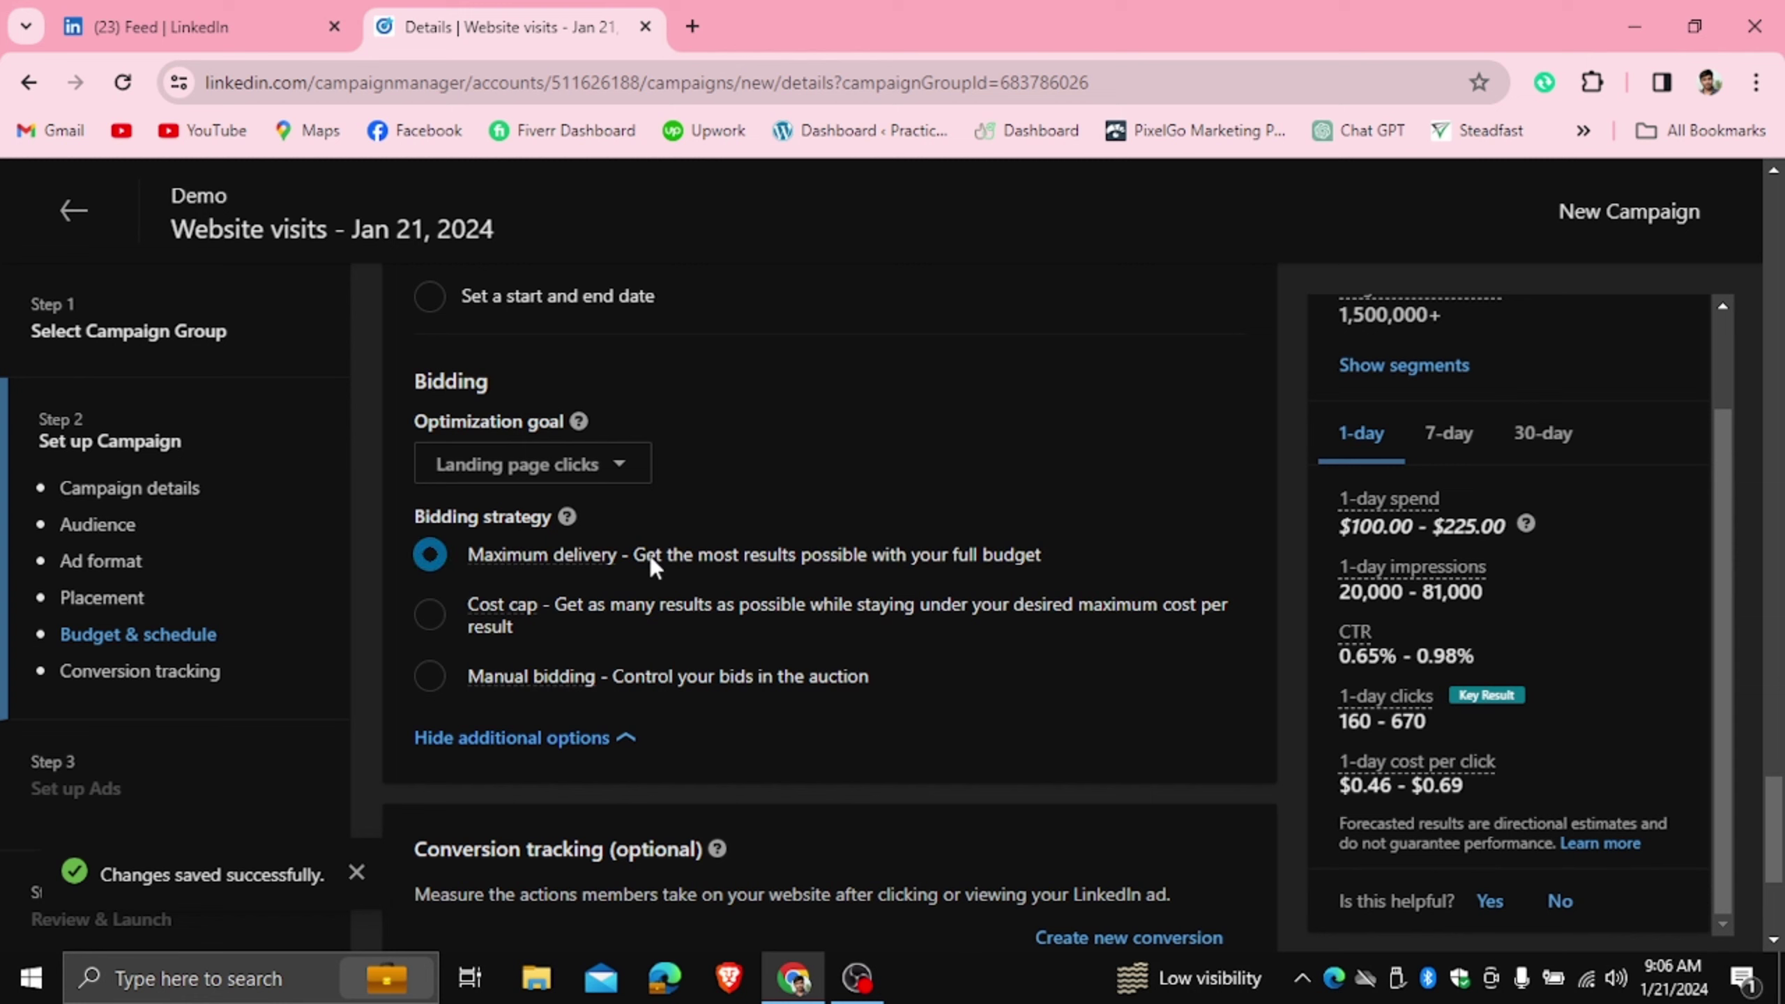
drag(650, 557, 1064, 559)
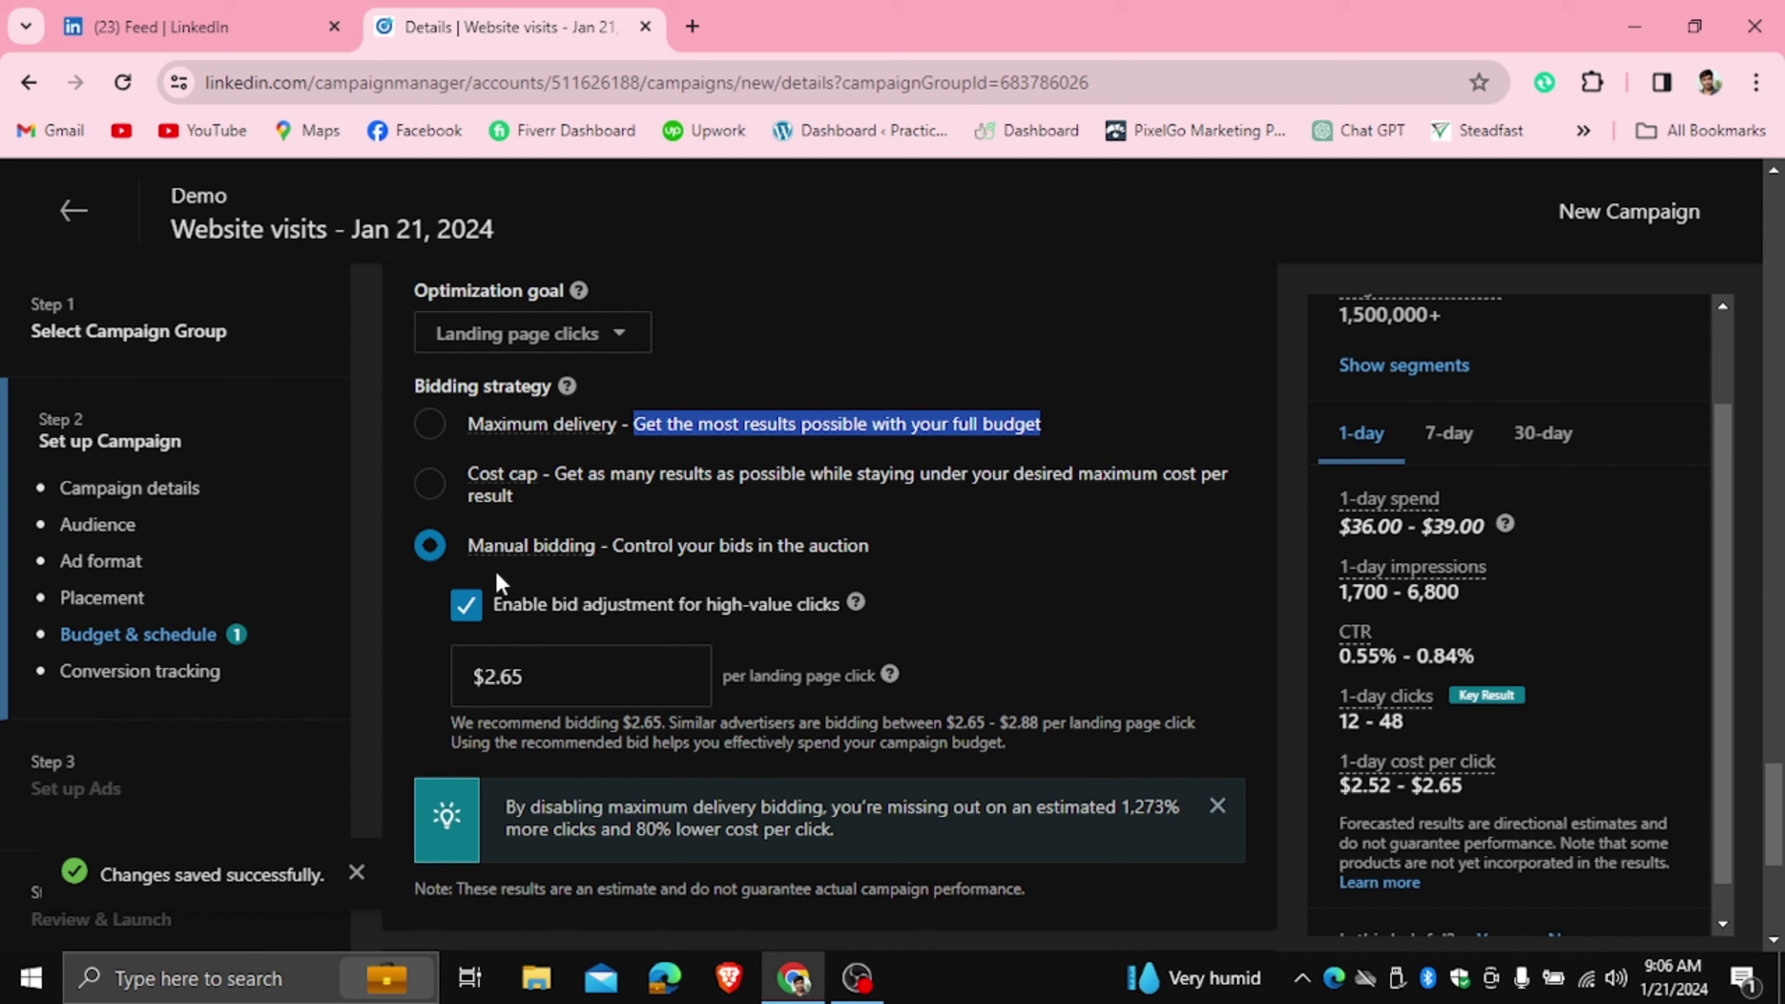
Examine the bid range of similar advertisers per landing page click under Manual bidding.
click(745, 689)
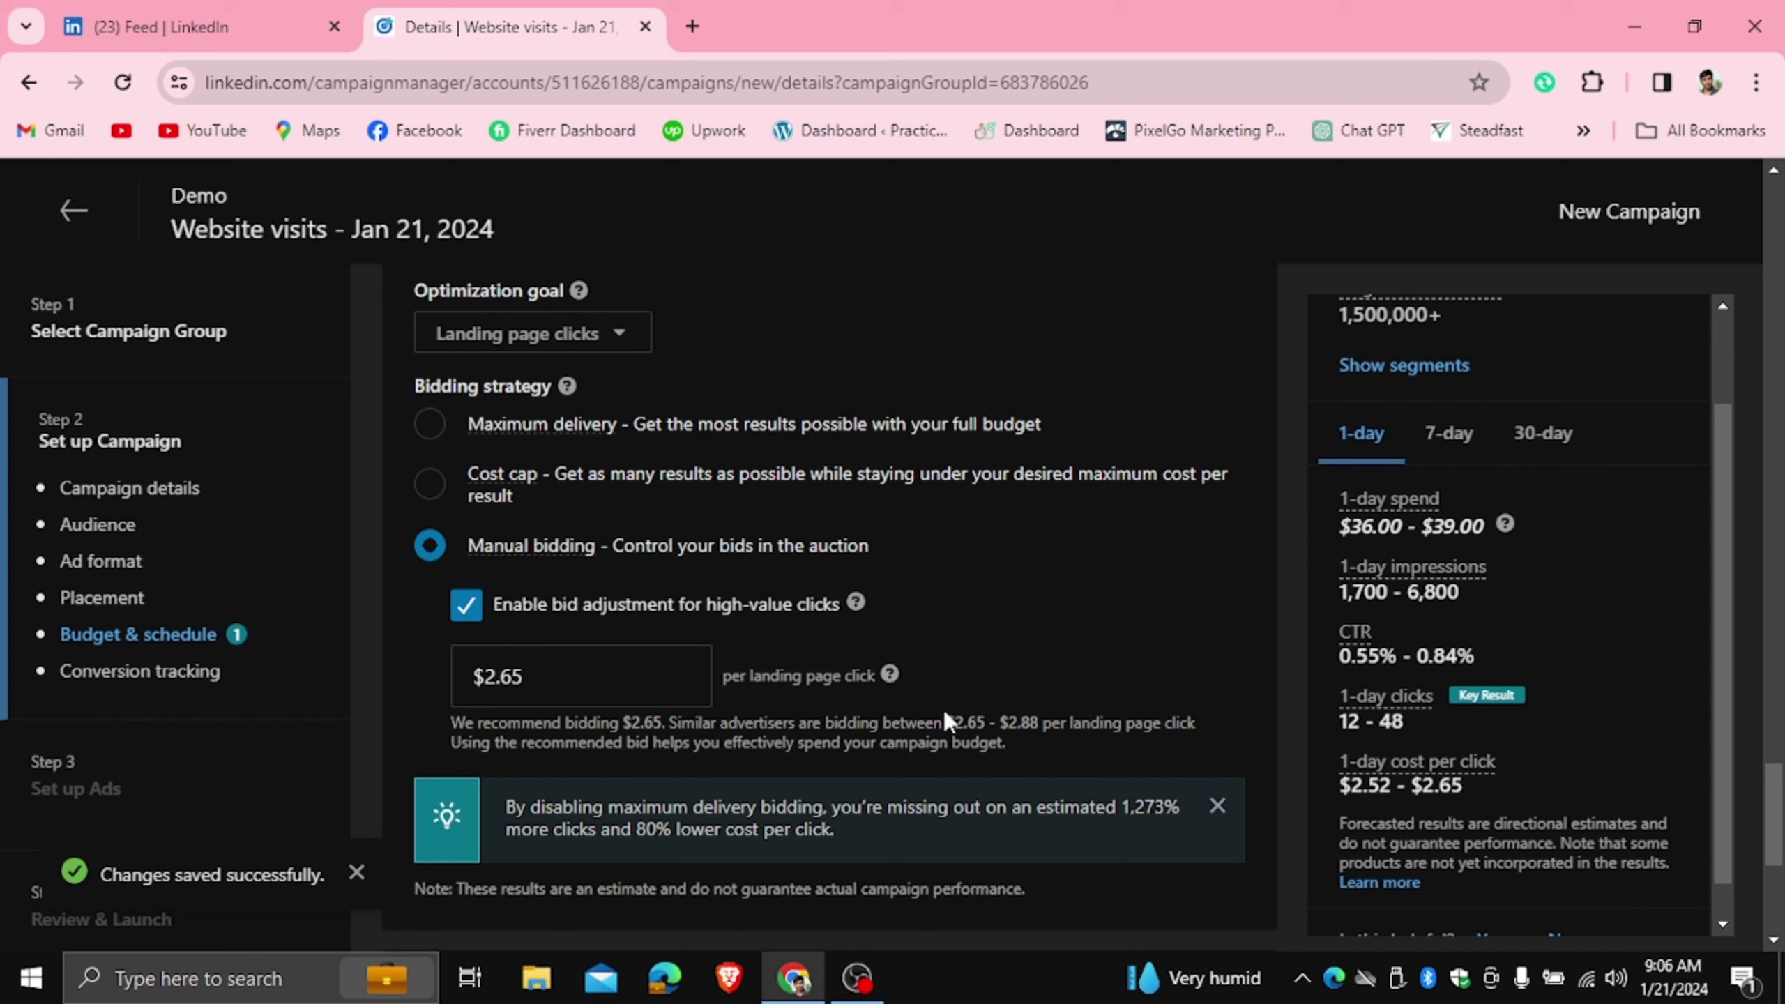
drag(946, 722, 1195, 724)
click(1191, 672)
Review the campaign's audience settings, including profile language and job functions, and check the targeted location.
scroll(1177, 641, up, 2)
scroll(1174, 633, up, 15)
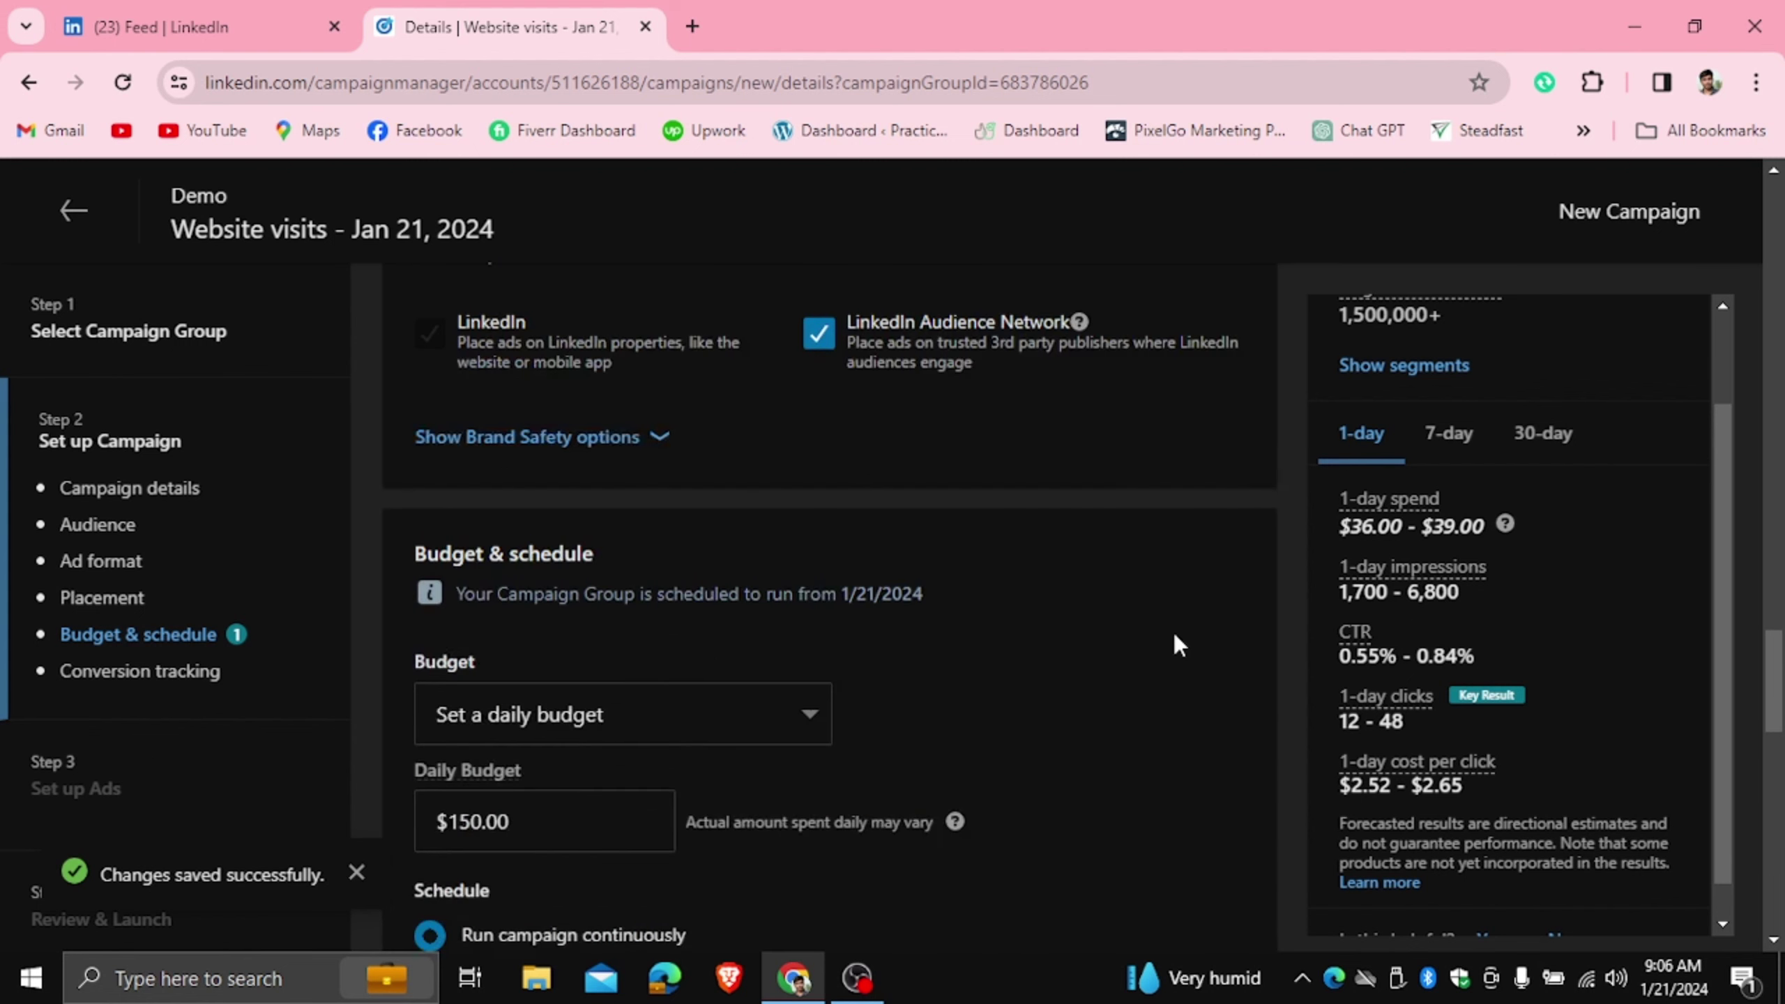
scroll(983, 496, up, 3)
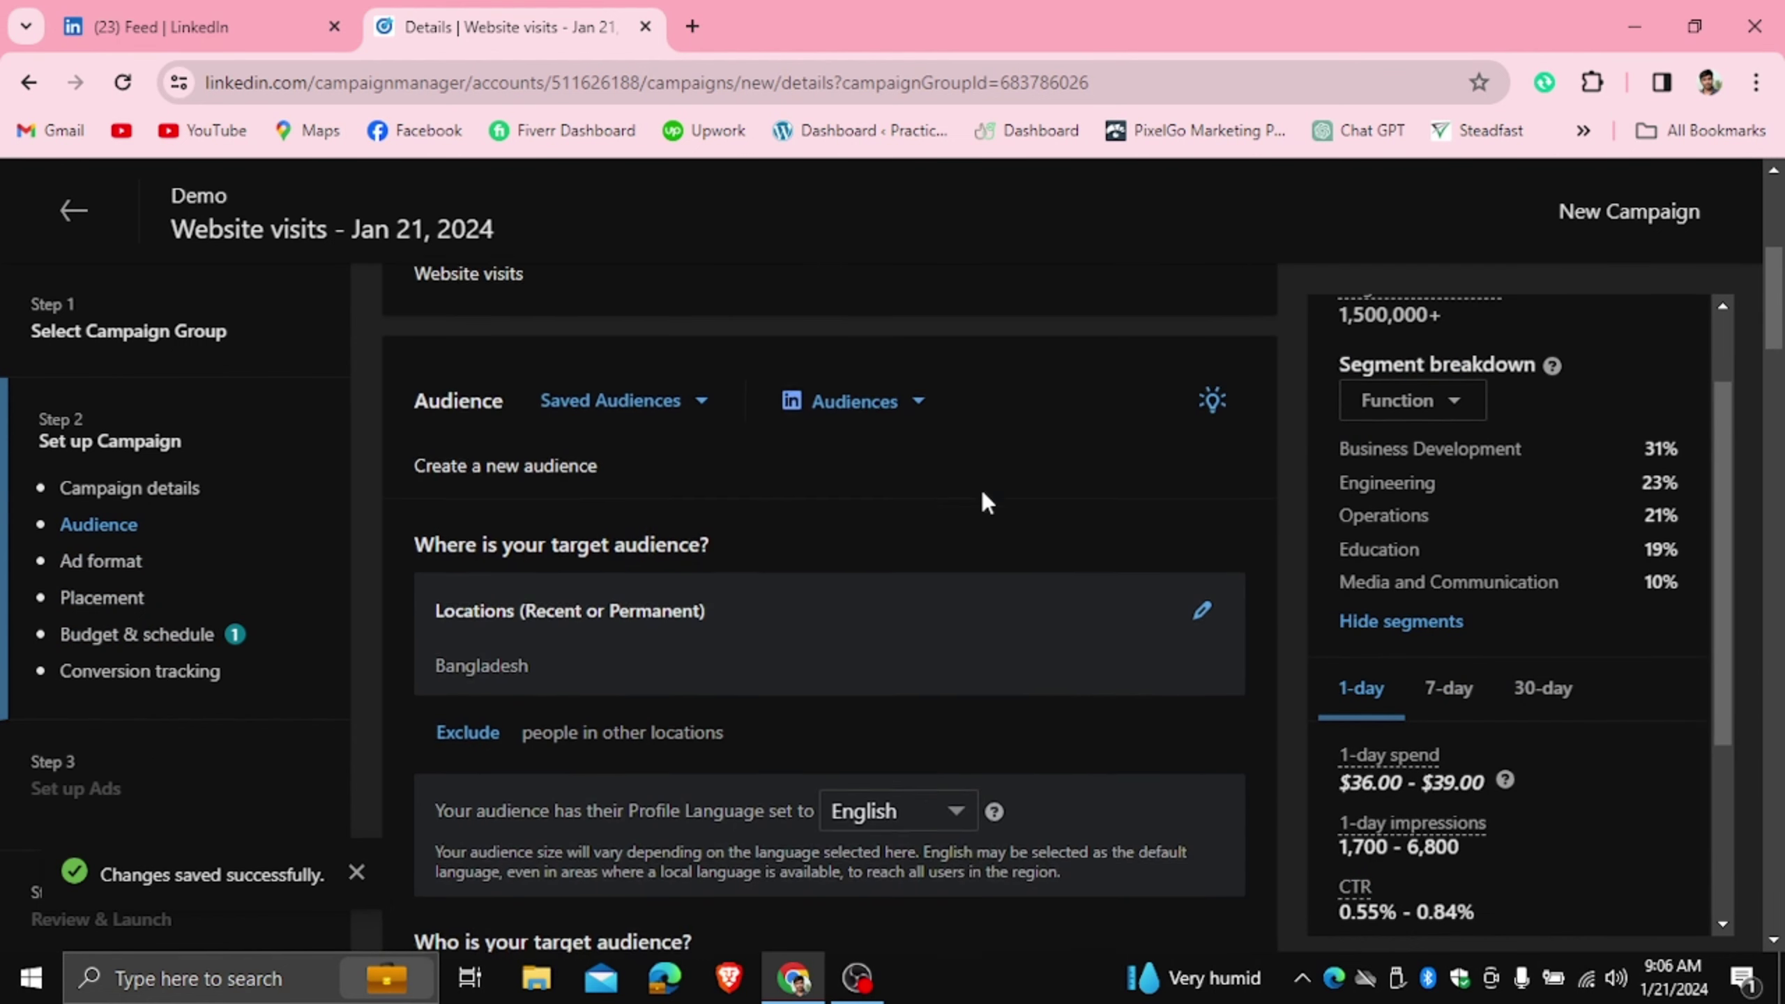
scroll(984, 496, down, 5)
scroll(984, 491, up, 11)
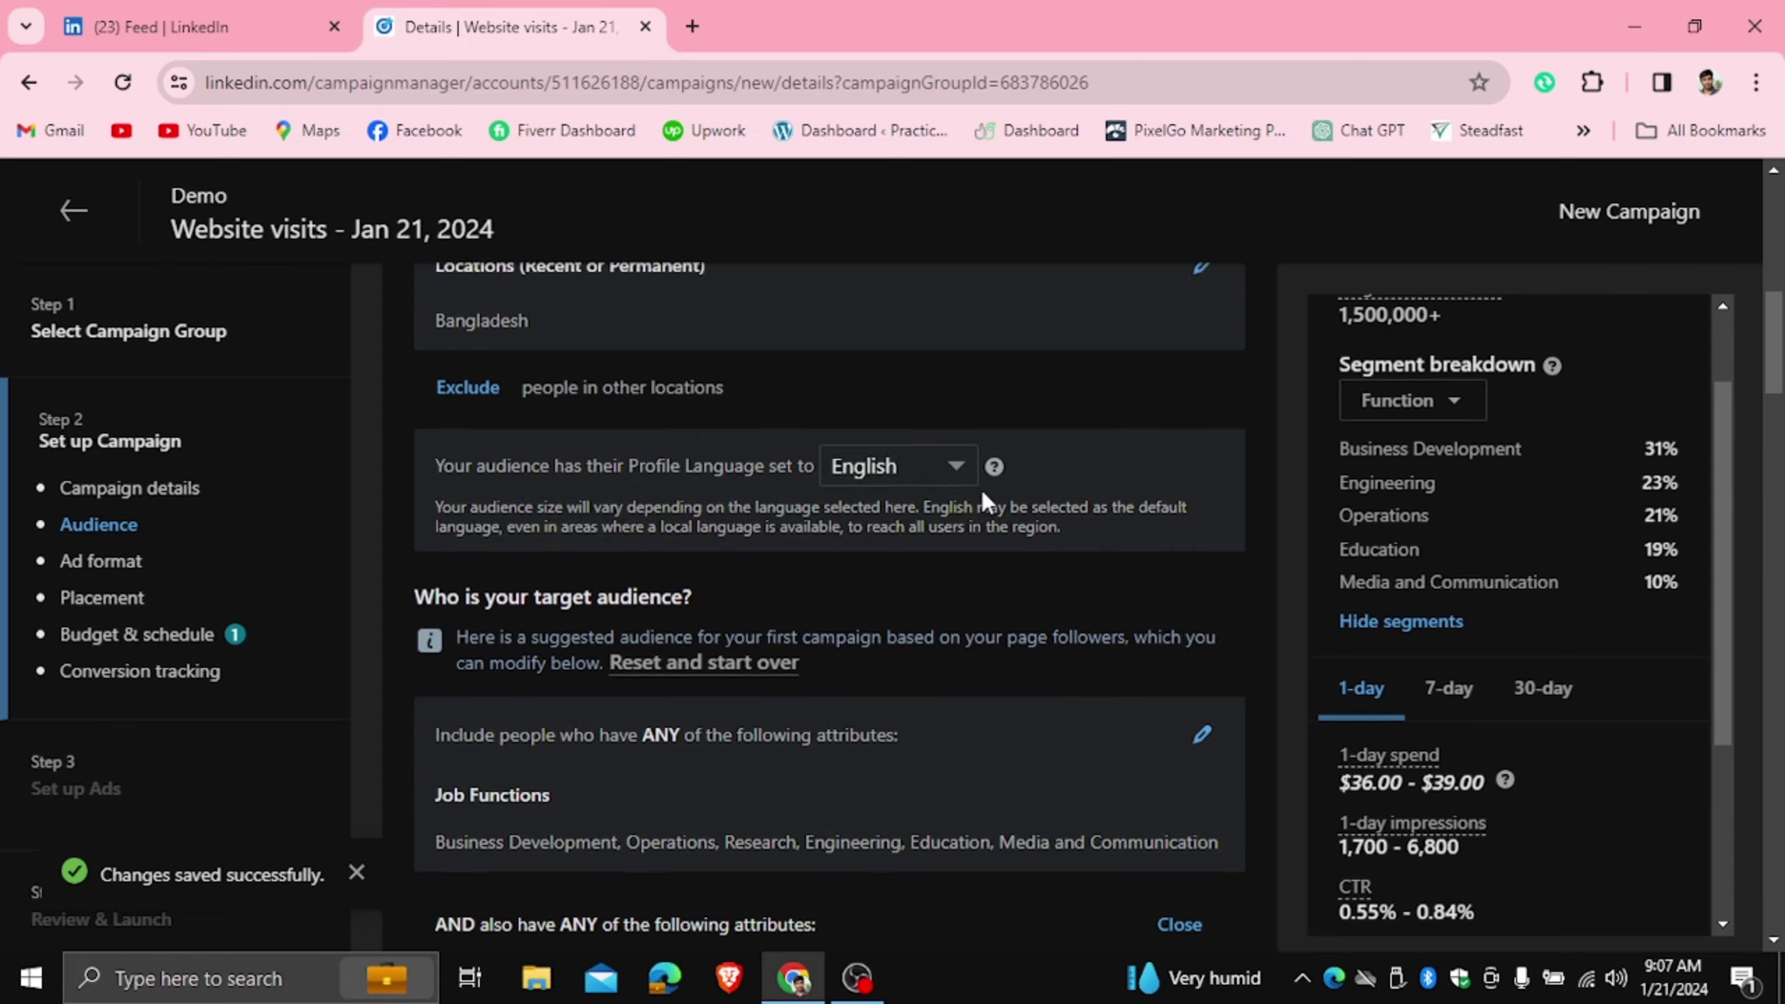
scroll(912, 503, down, 5)
scroll(912, 504, down, 7)
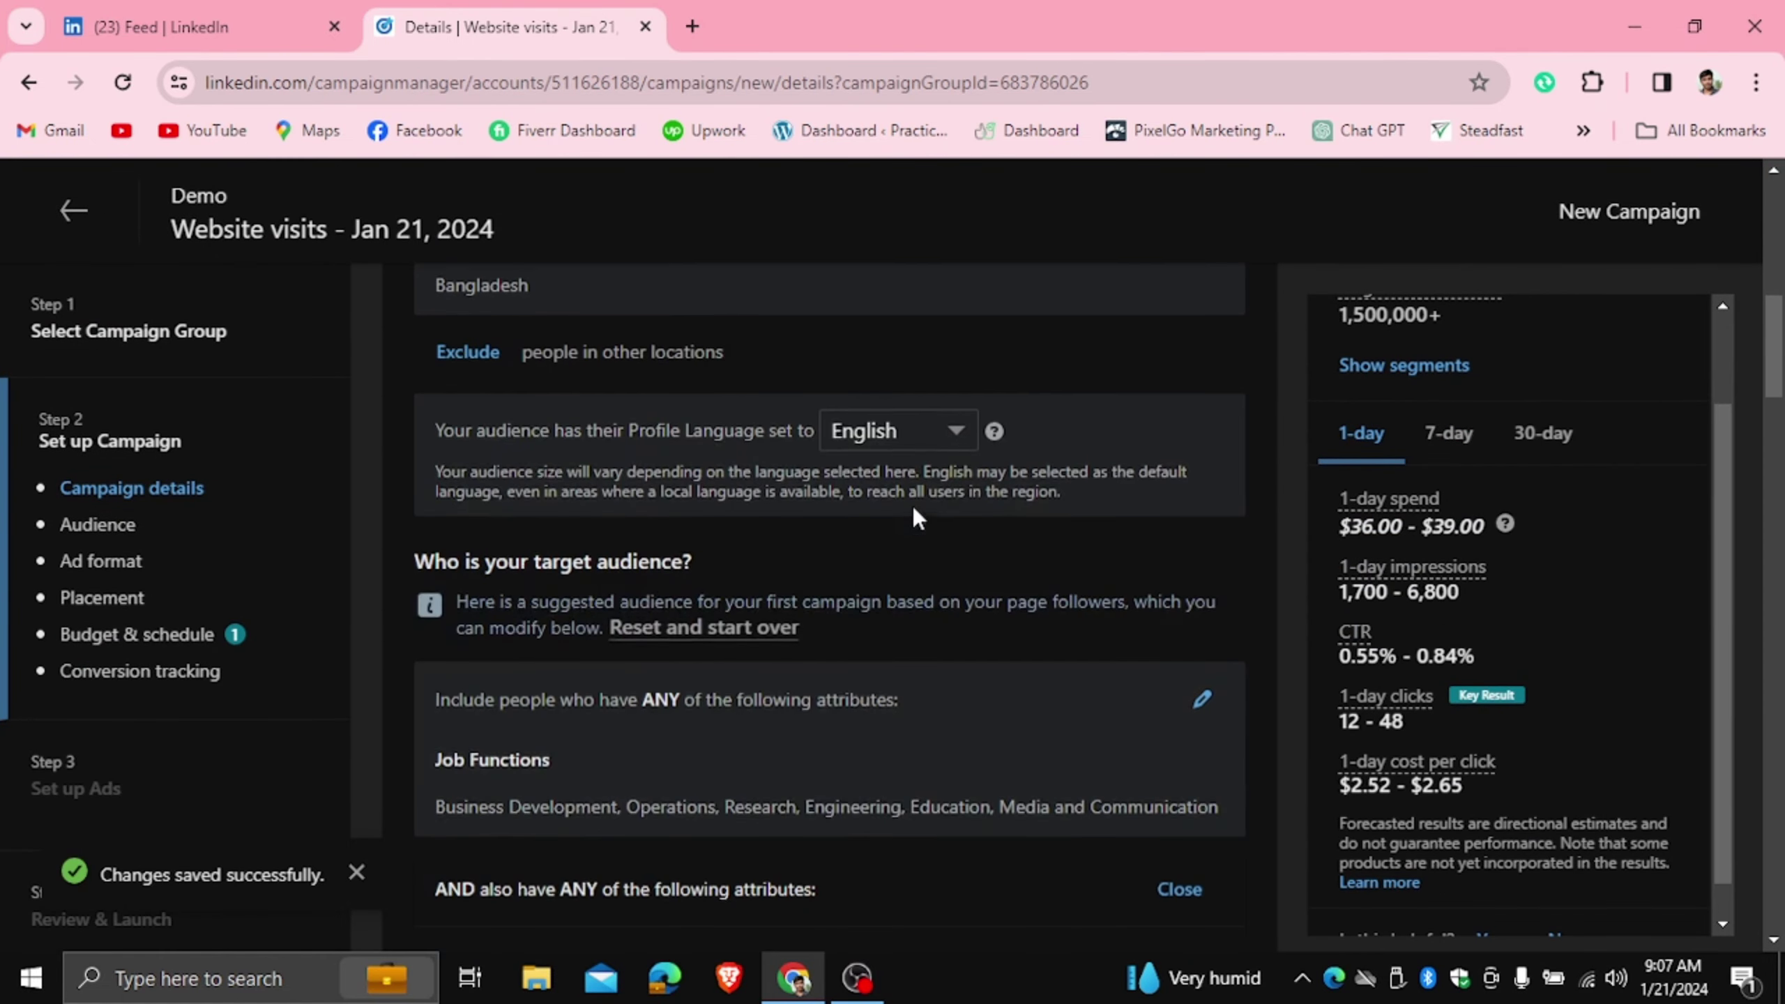
scroll(912, 505, up, 2)
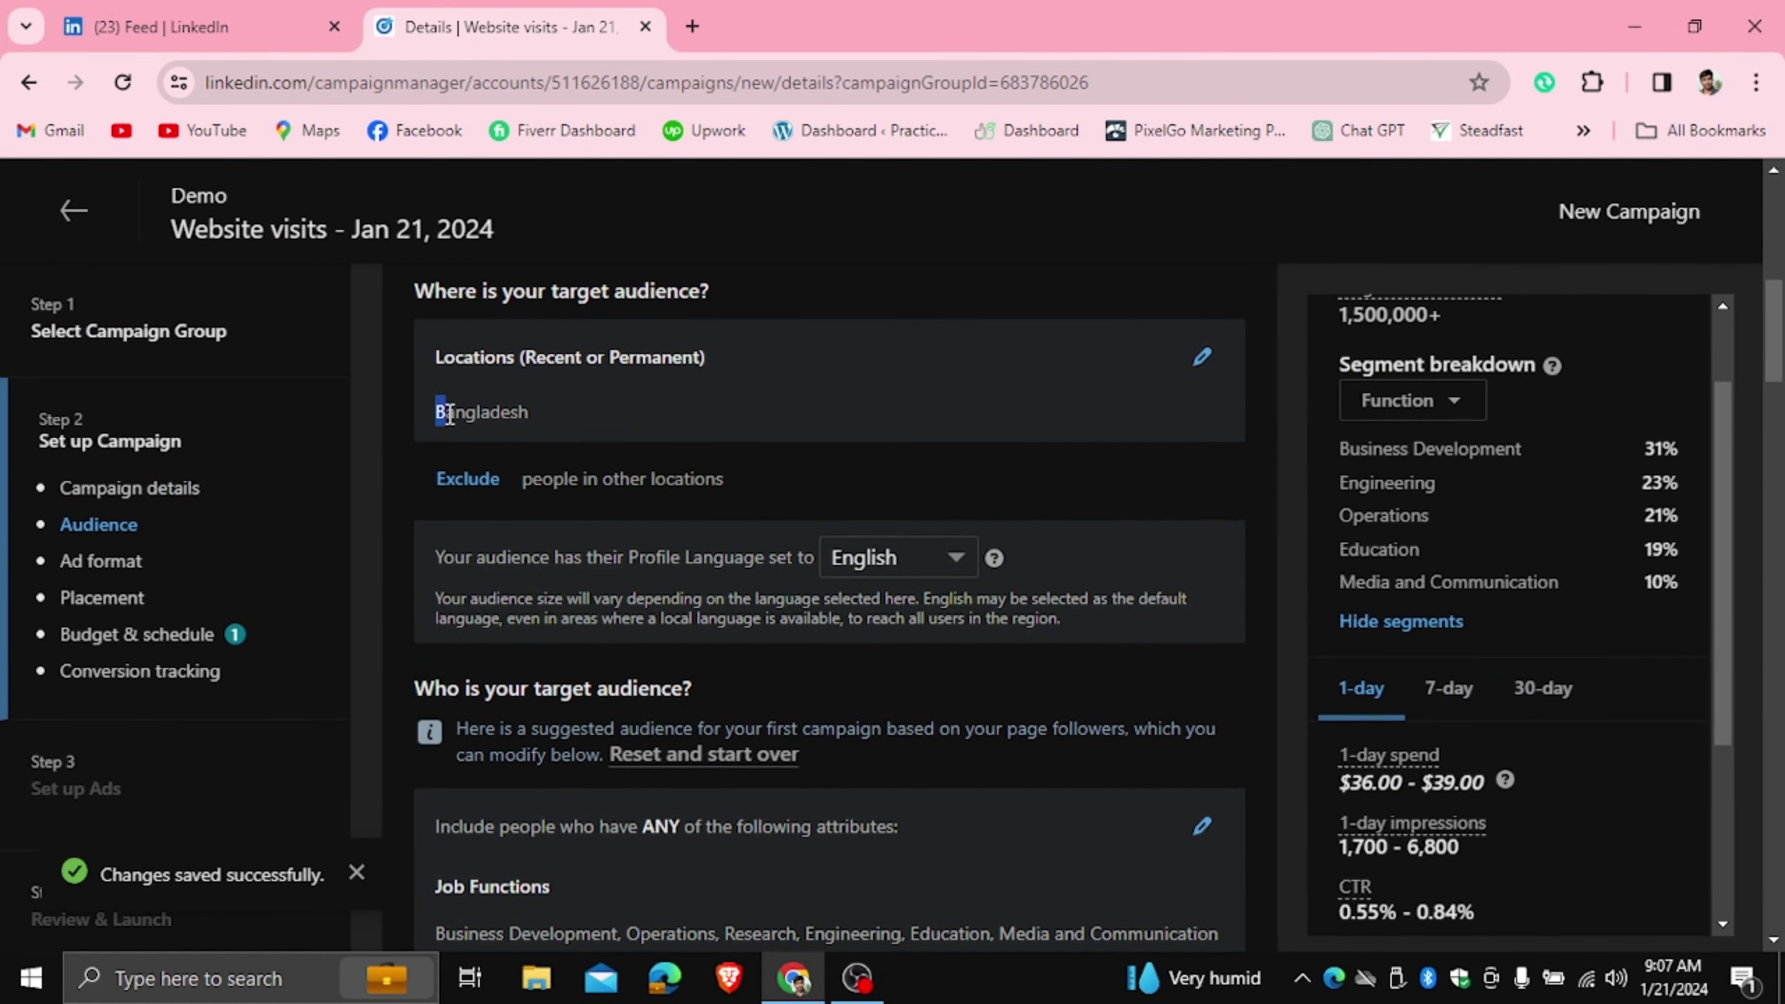
drag(450, 415, 554, 419)
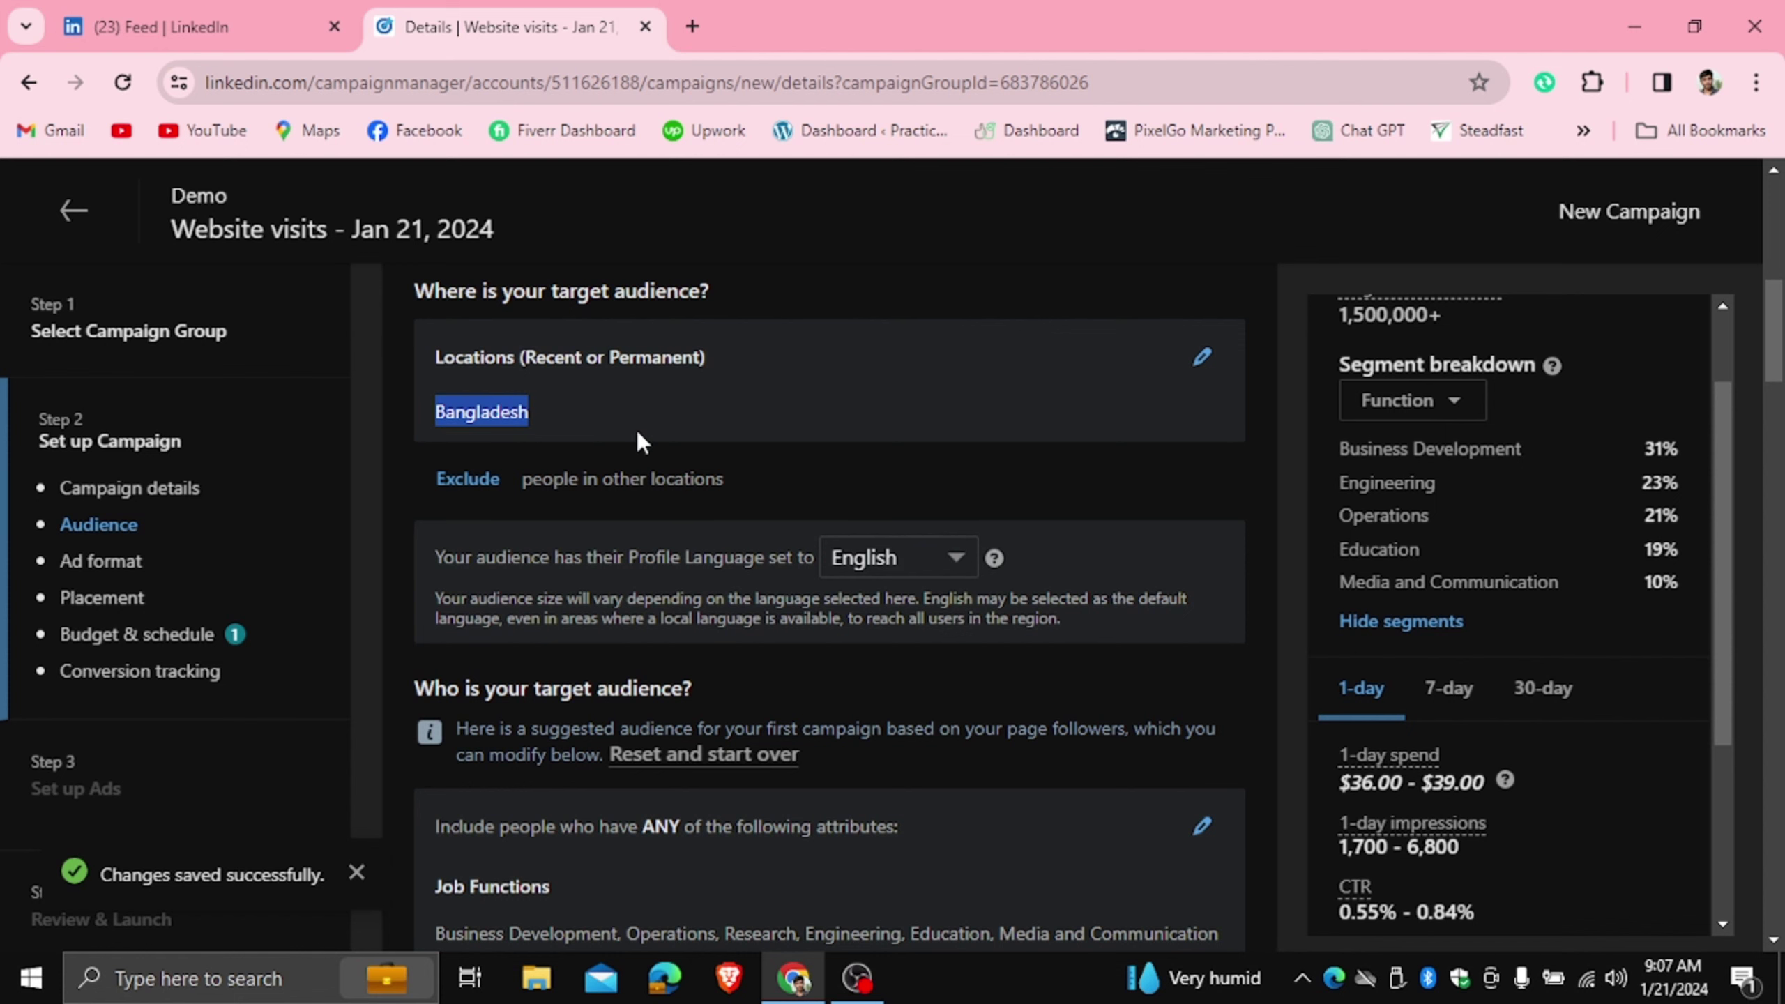
Set the manual bid to $1.00 per landing page click.
scroll(1028, 611, down, 10)
scroll(1030, 620, down, 15)
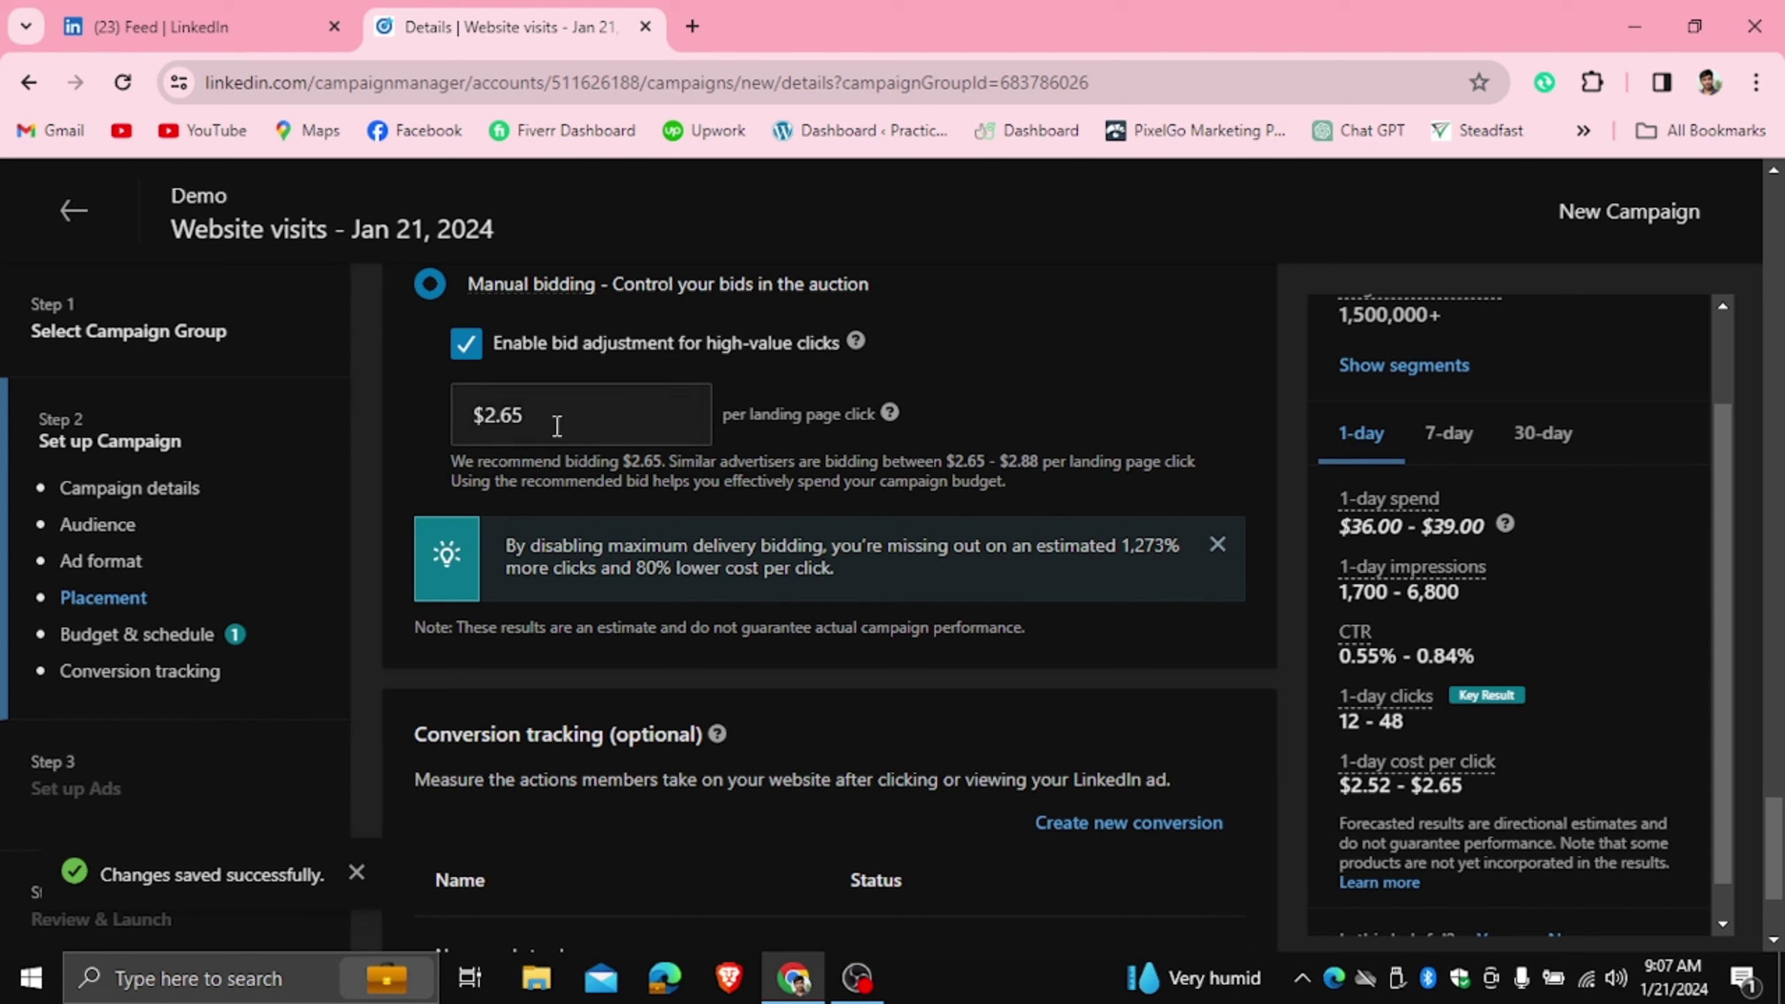
drag(555, 414, 437, 399)
text(1)
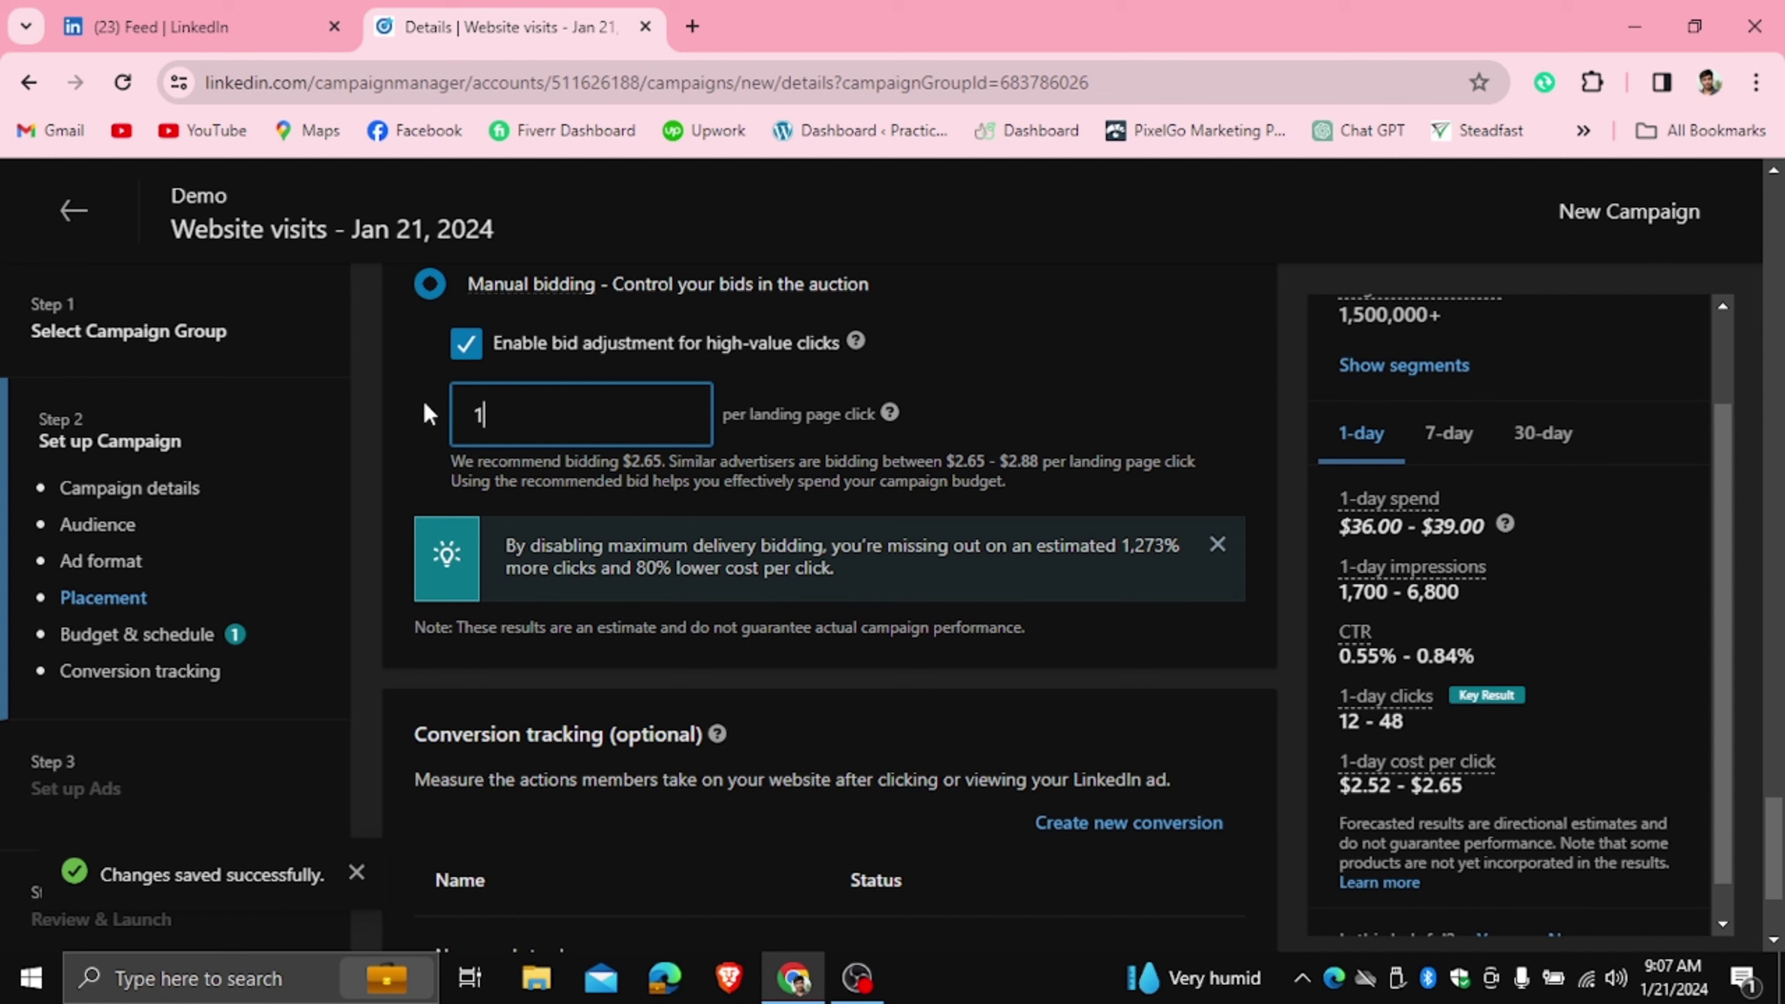
click(425, 406)
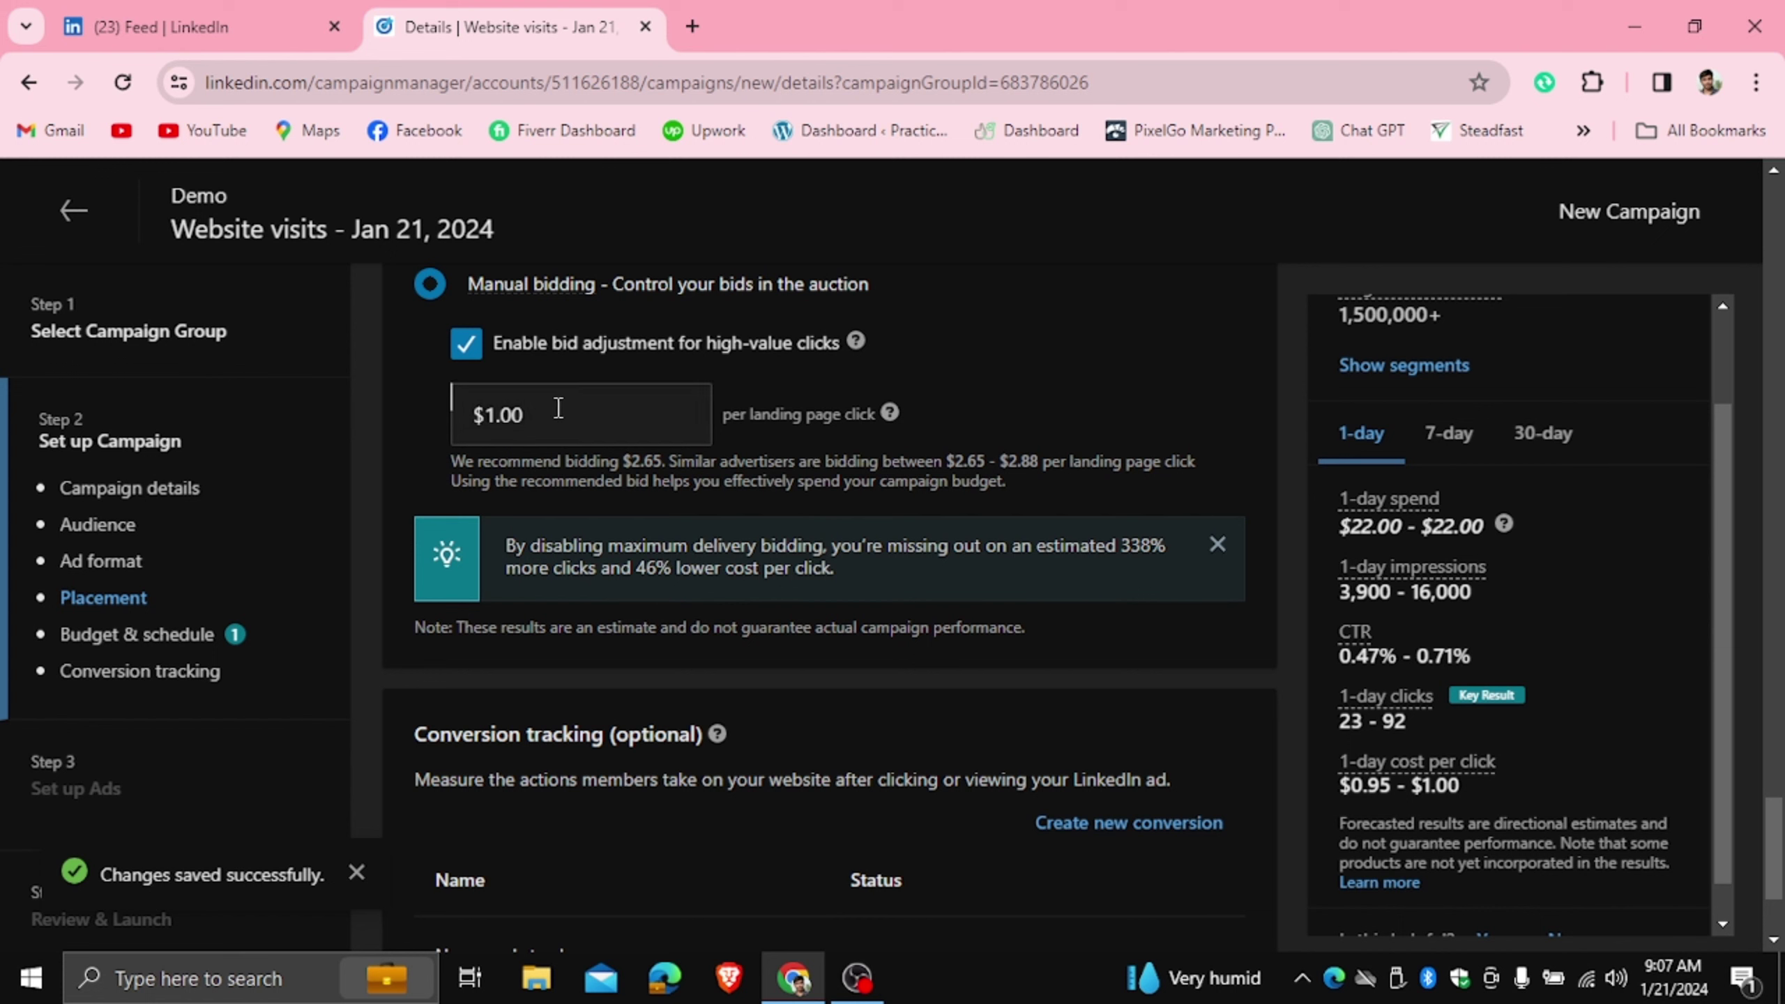
click(472, 413)
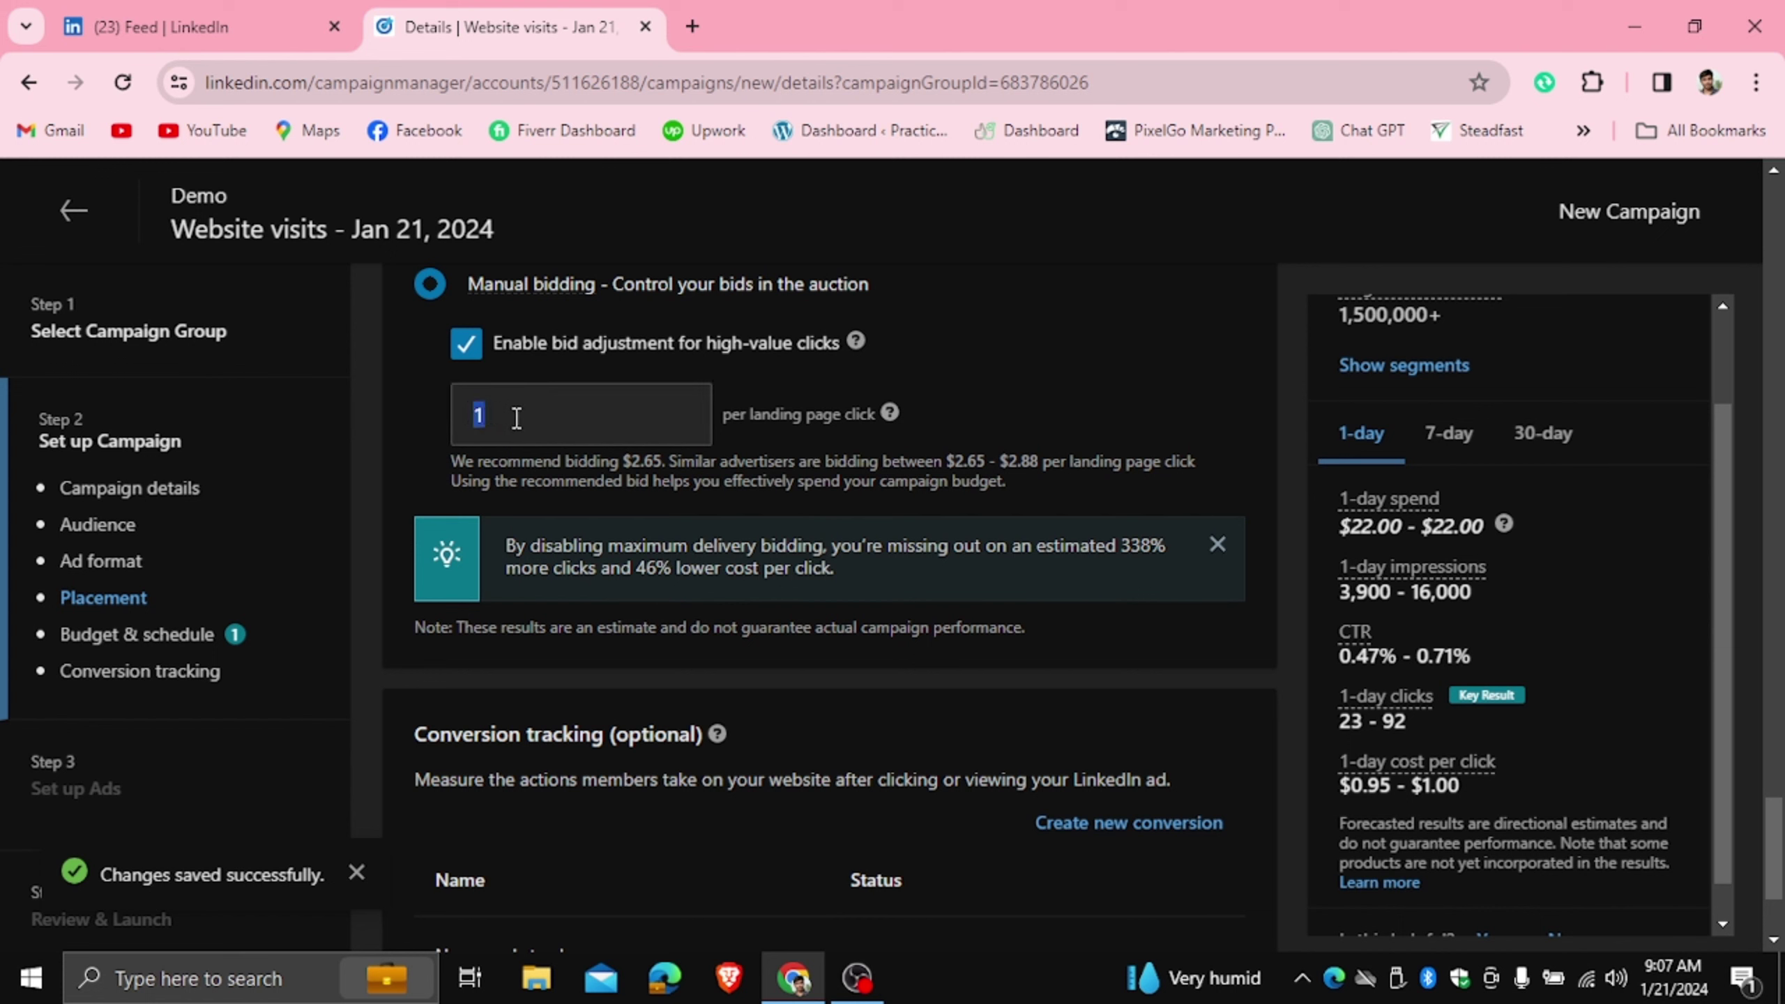
click(400, 421)
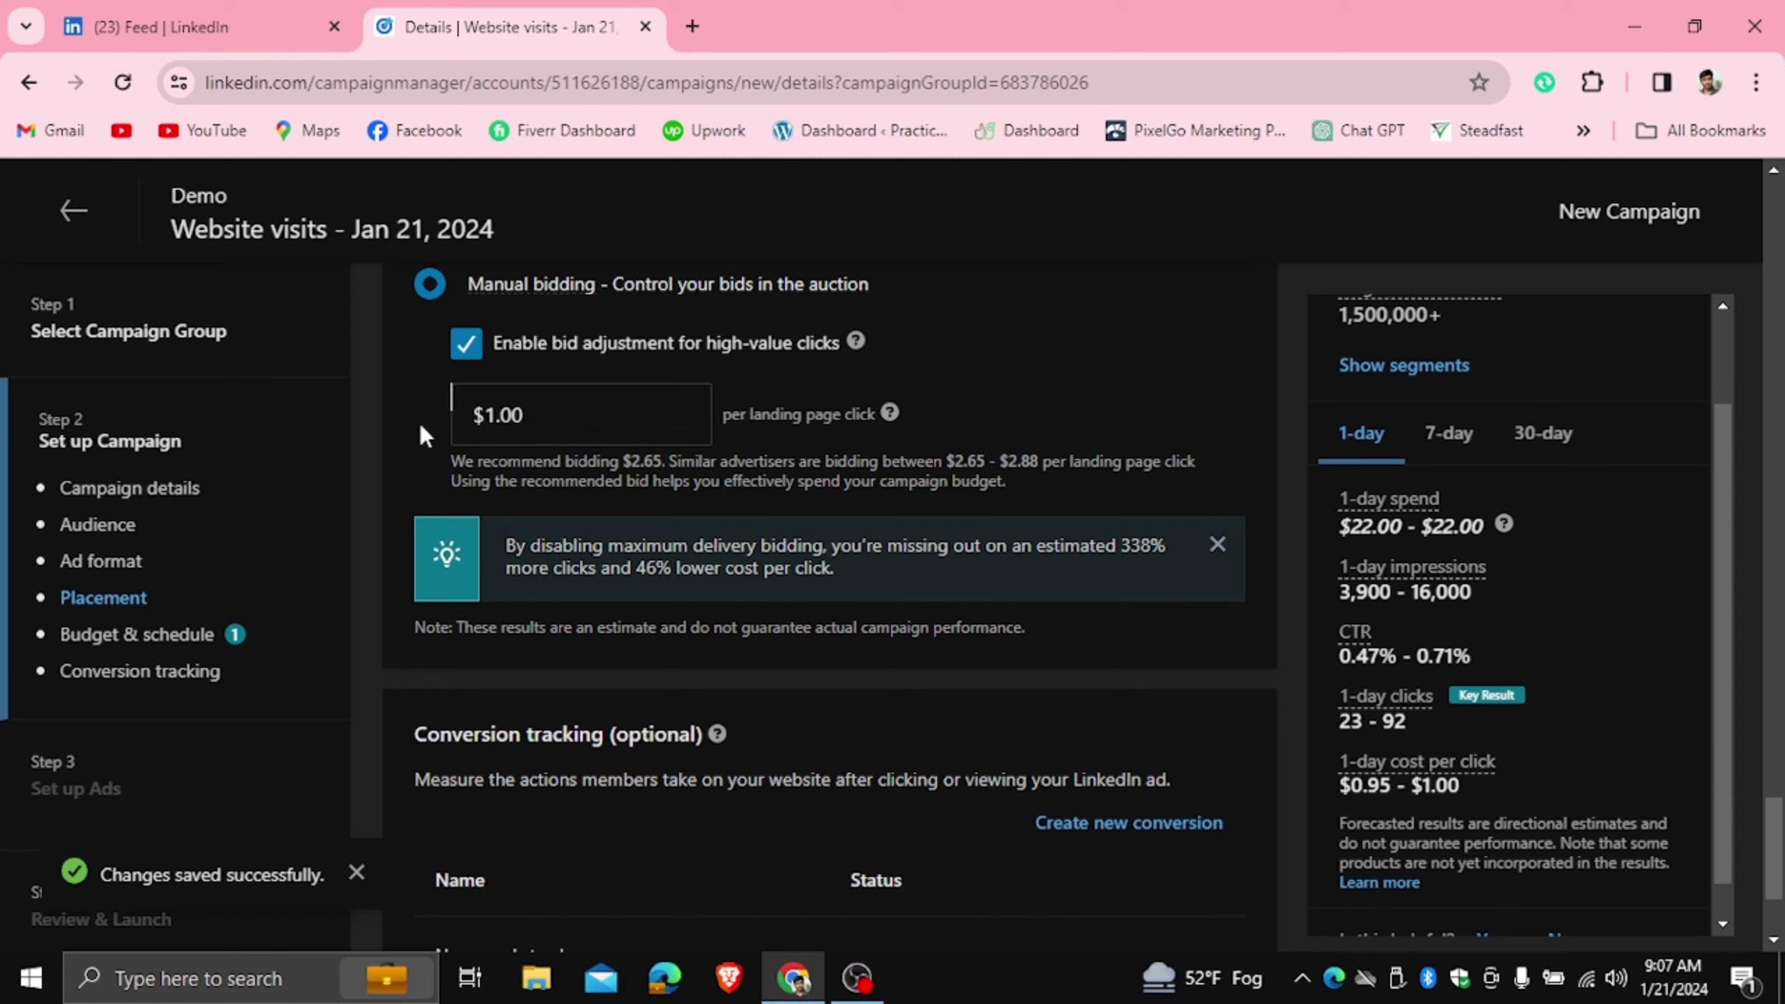
click(460, 408)
key(ctrl+a)
key(BackSpace)
text(1)
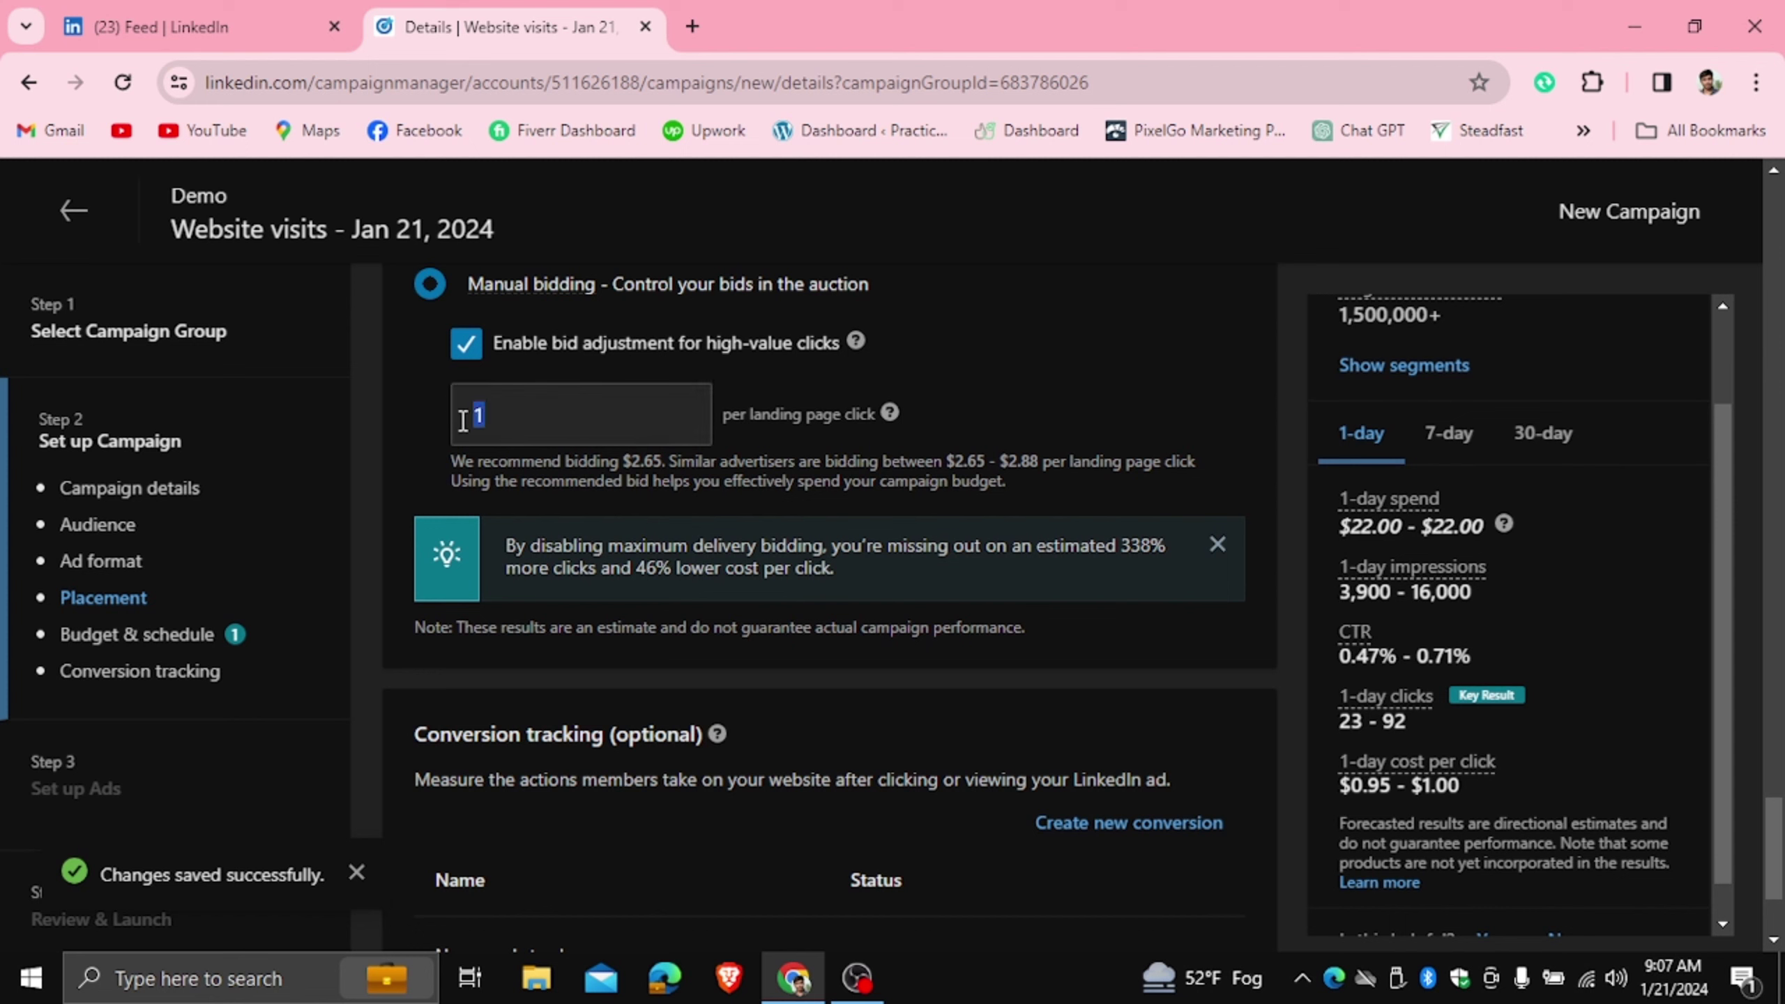
click(393, 389)
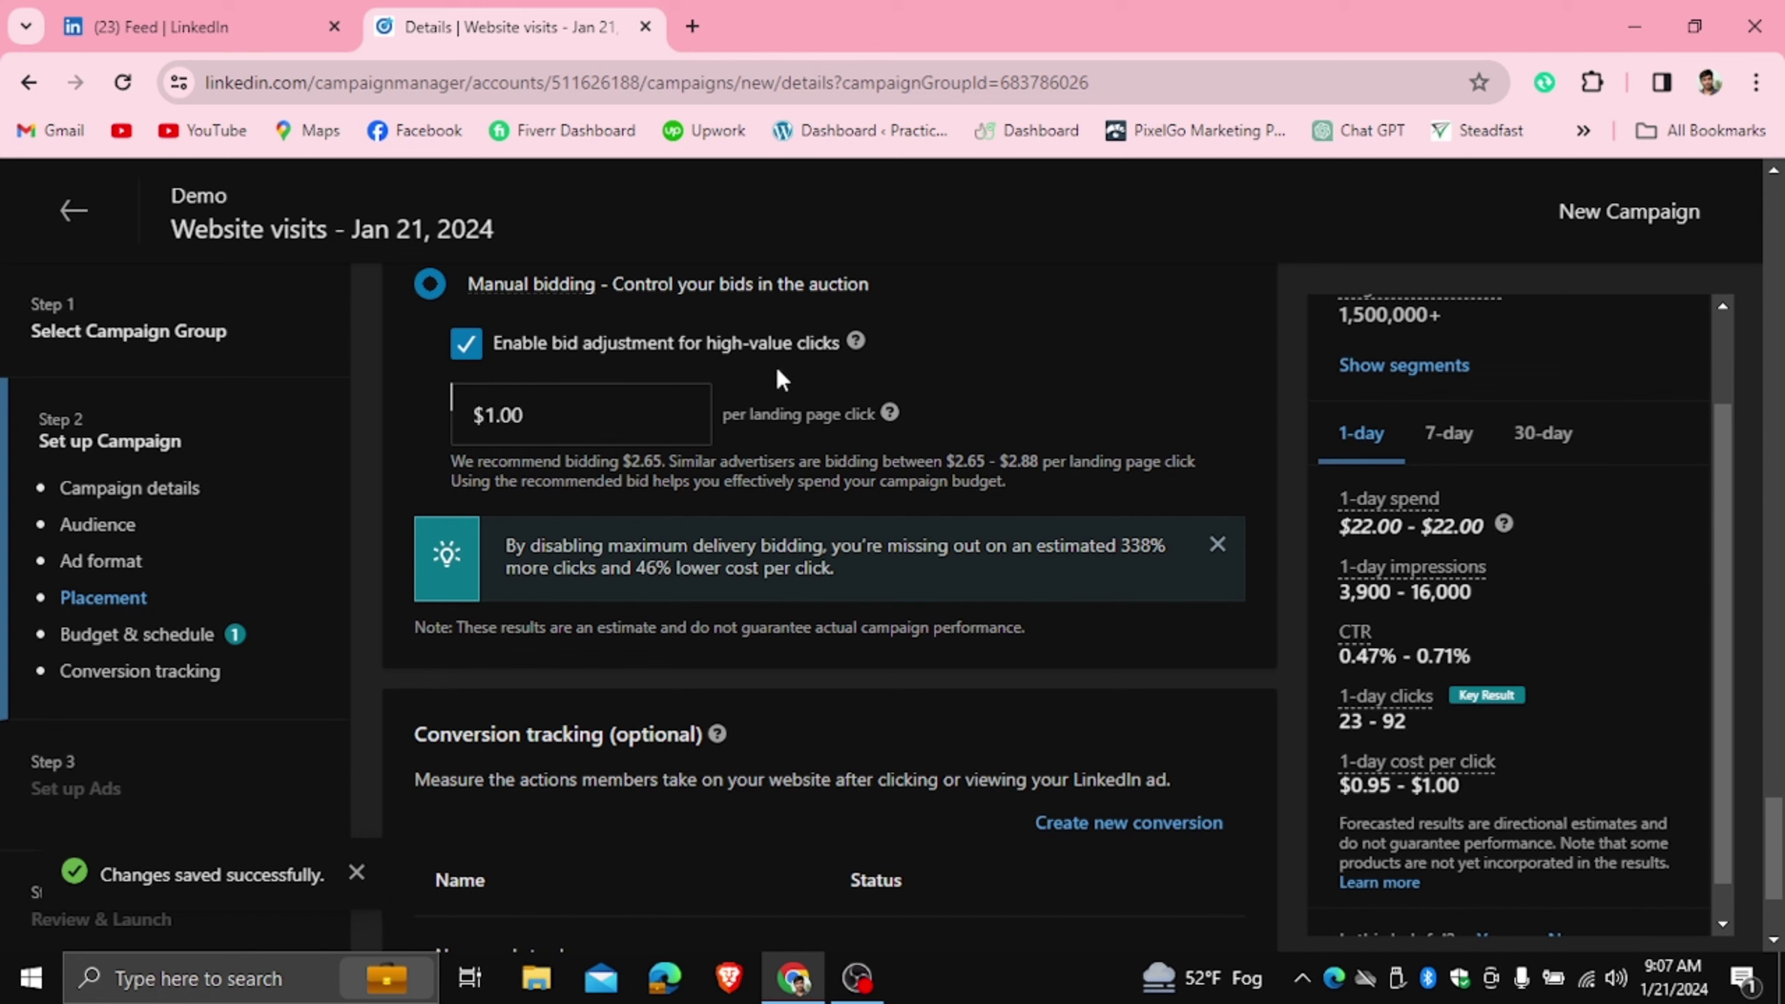
double_click(518, 414)
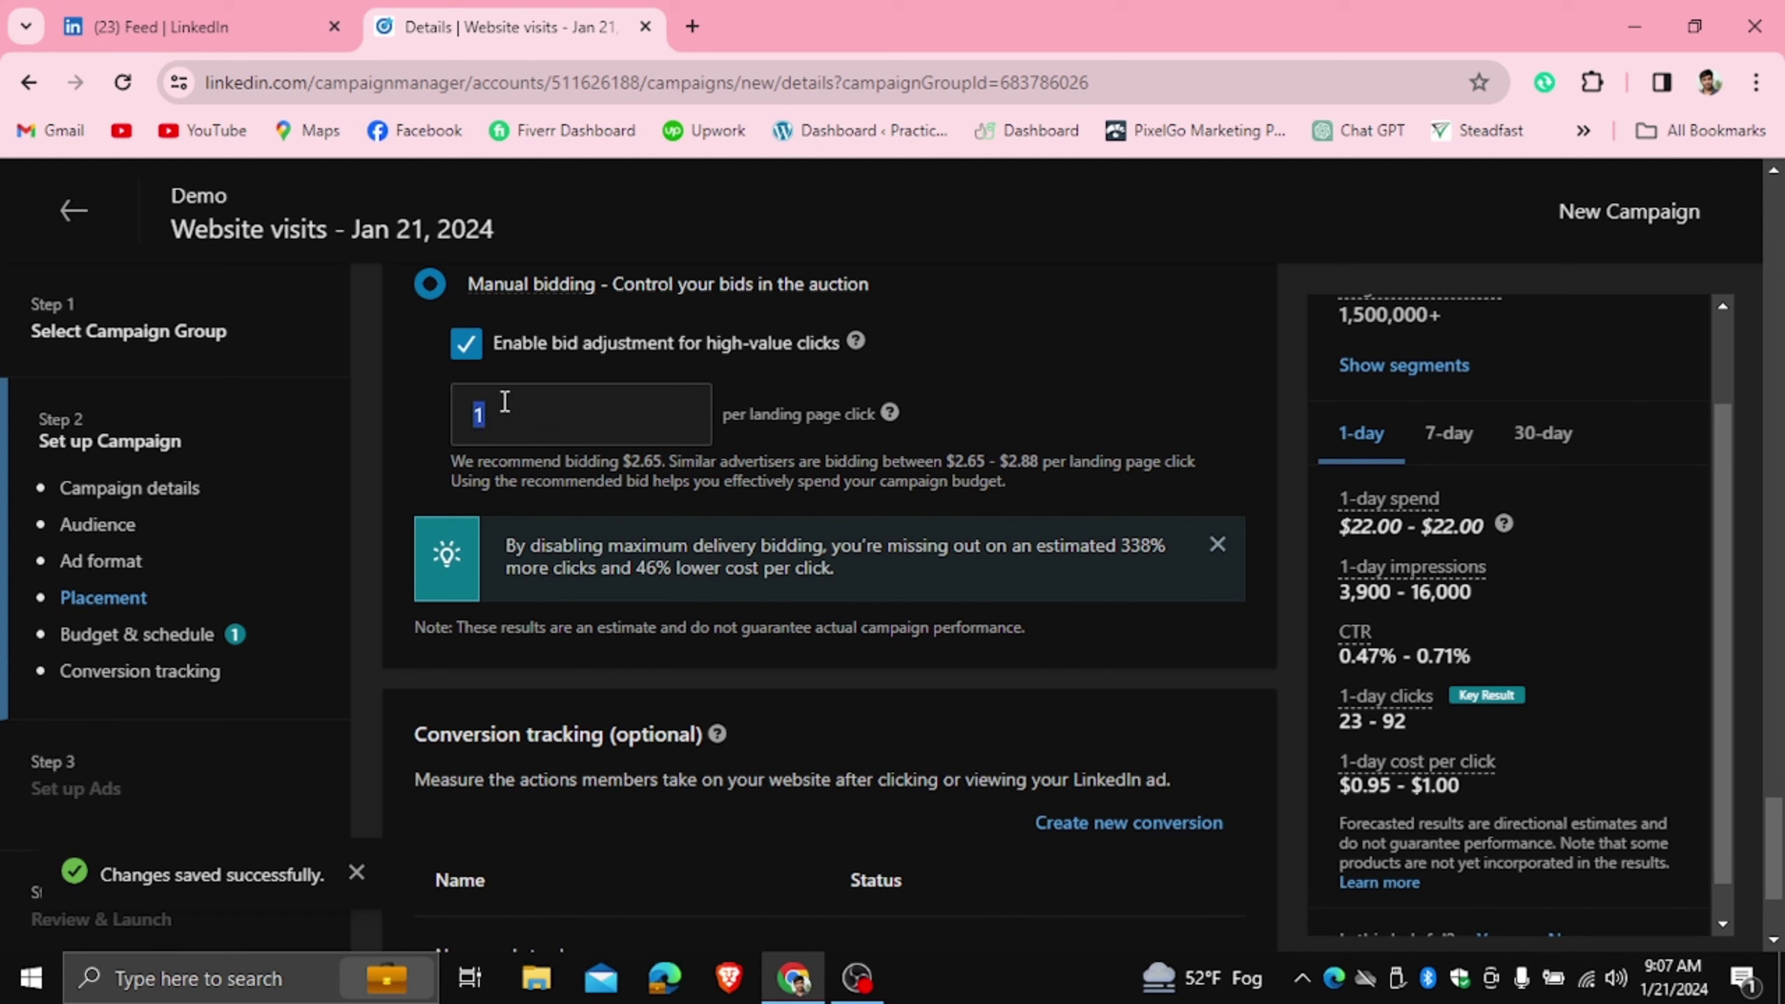
click(458, 346)
double_click(555, 415)
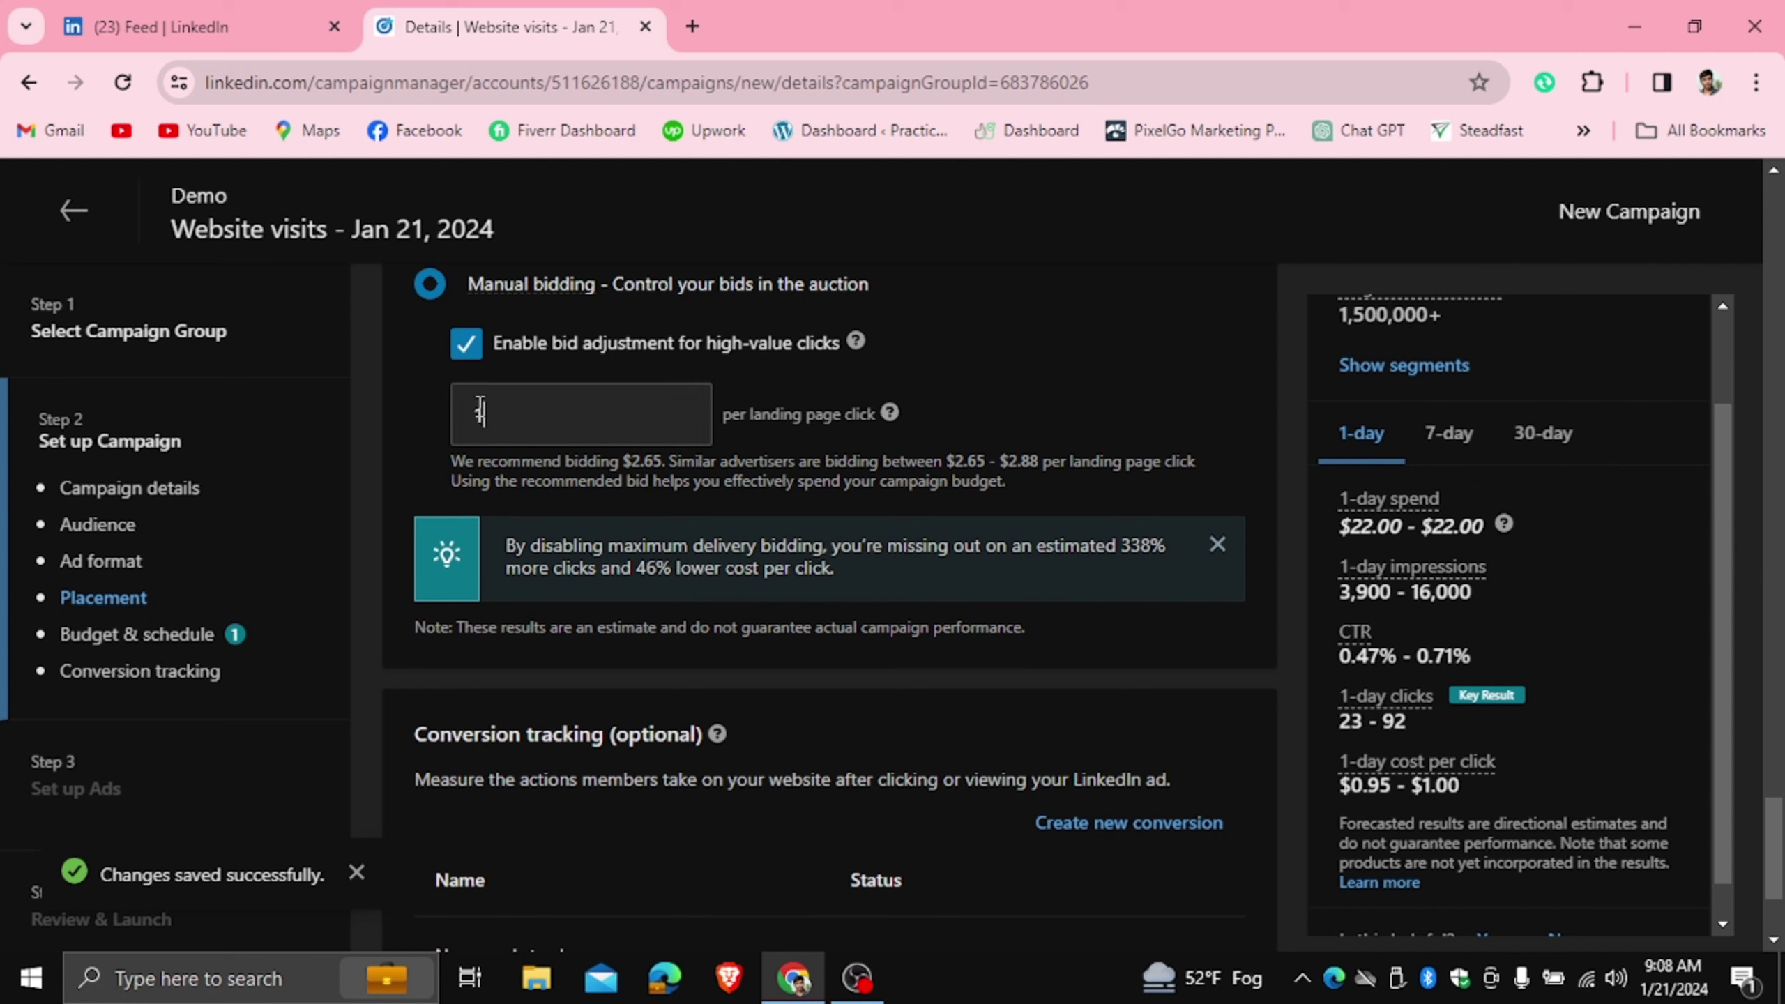
click(424, 397)
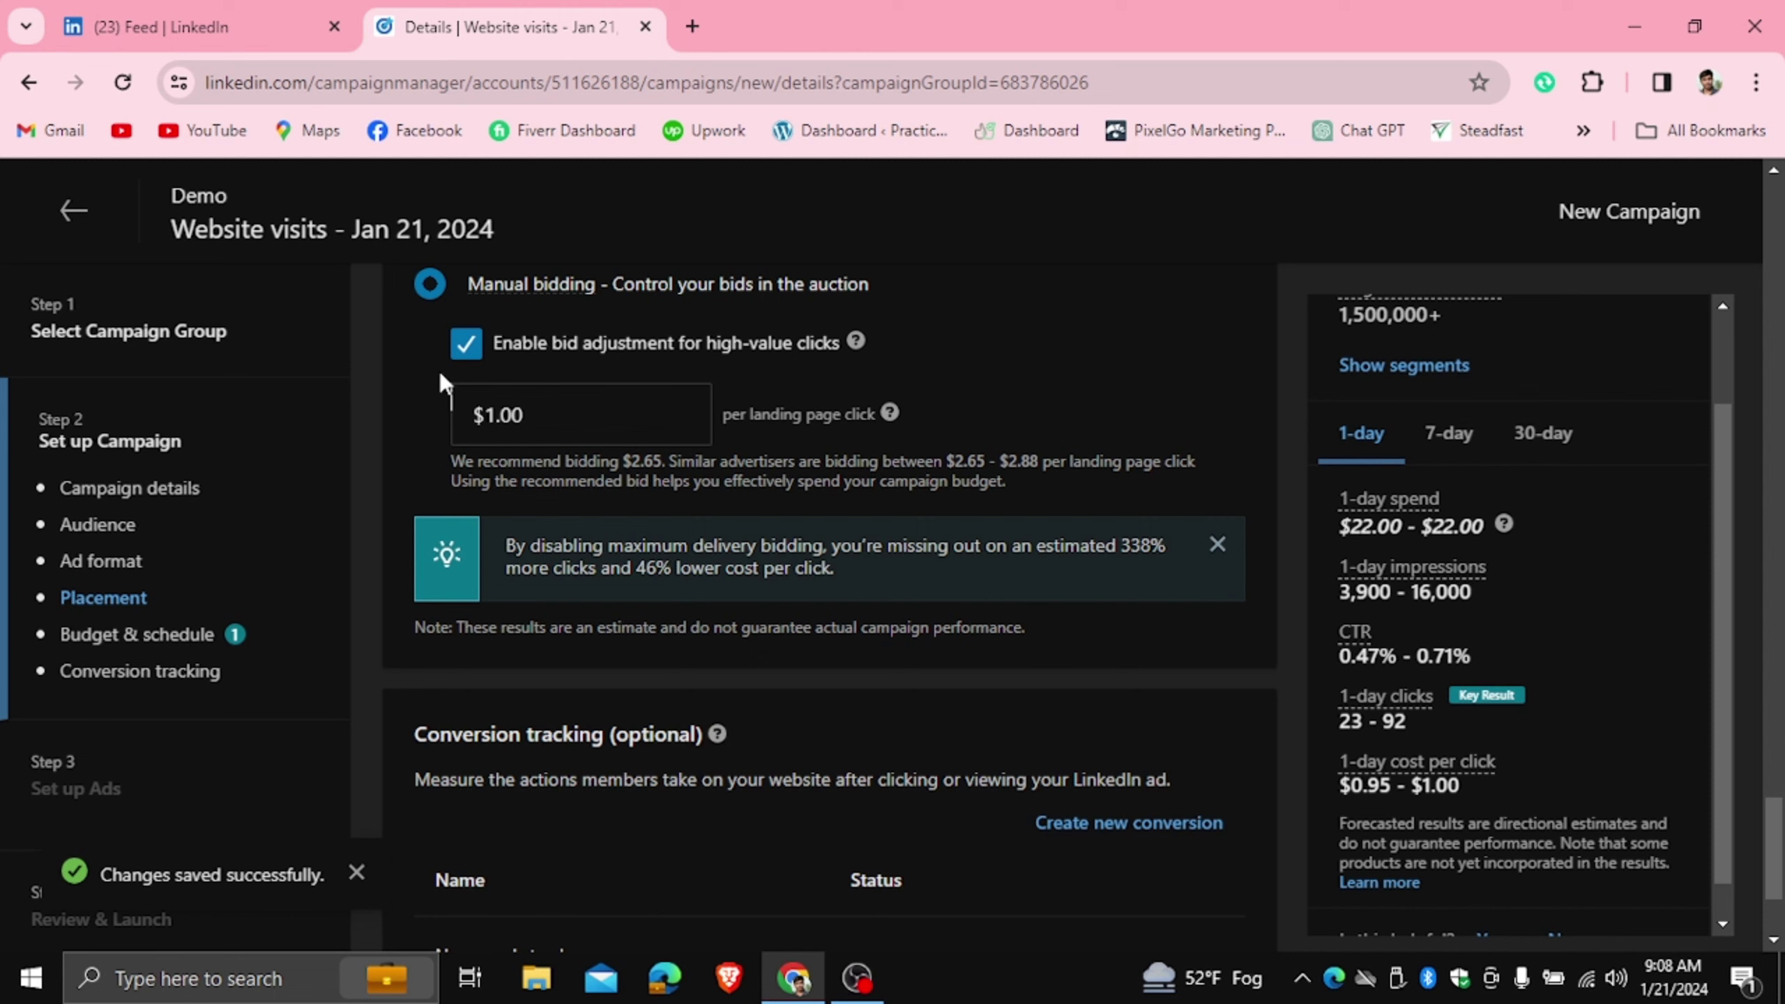
Disable the bid adjustment for high-value clicks, check the bid amount, and enable the adjustment again.
click(465, 347)
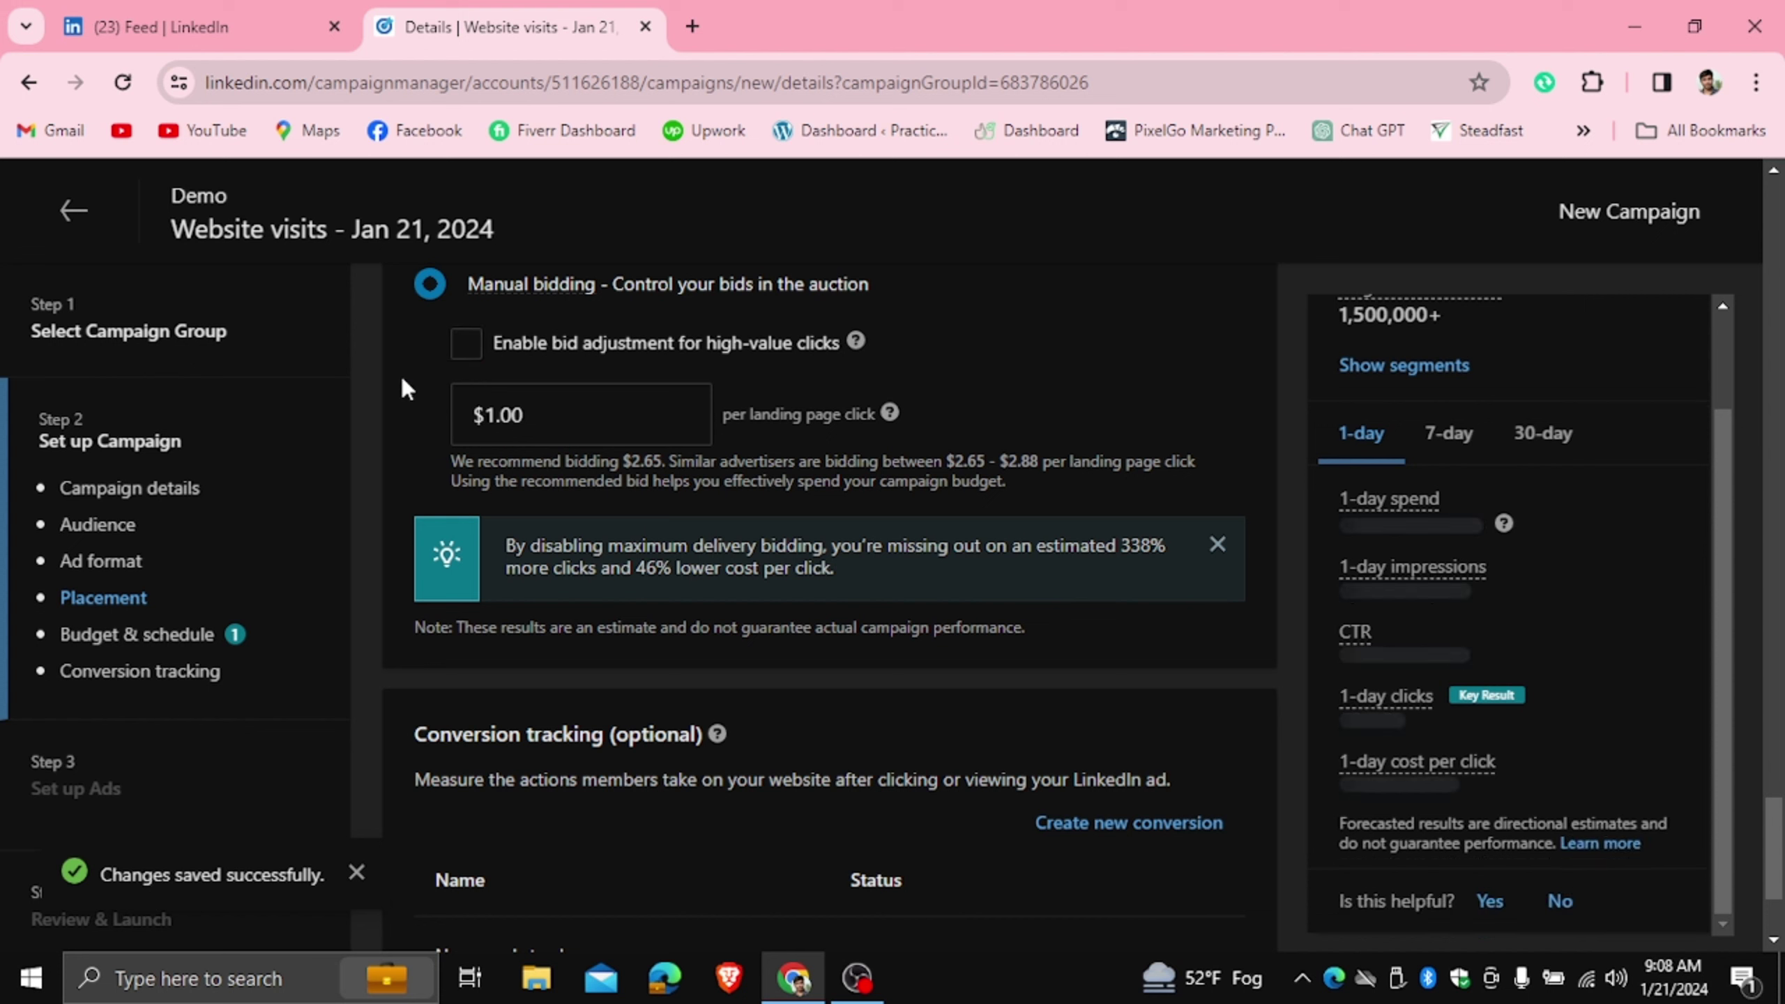
click(485, 415)
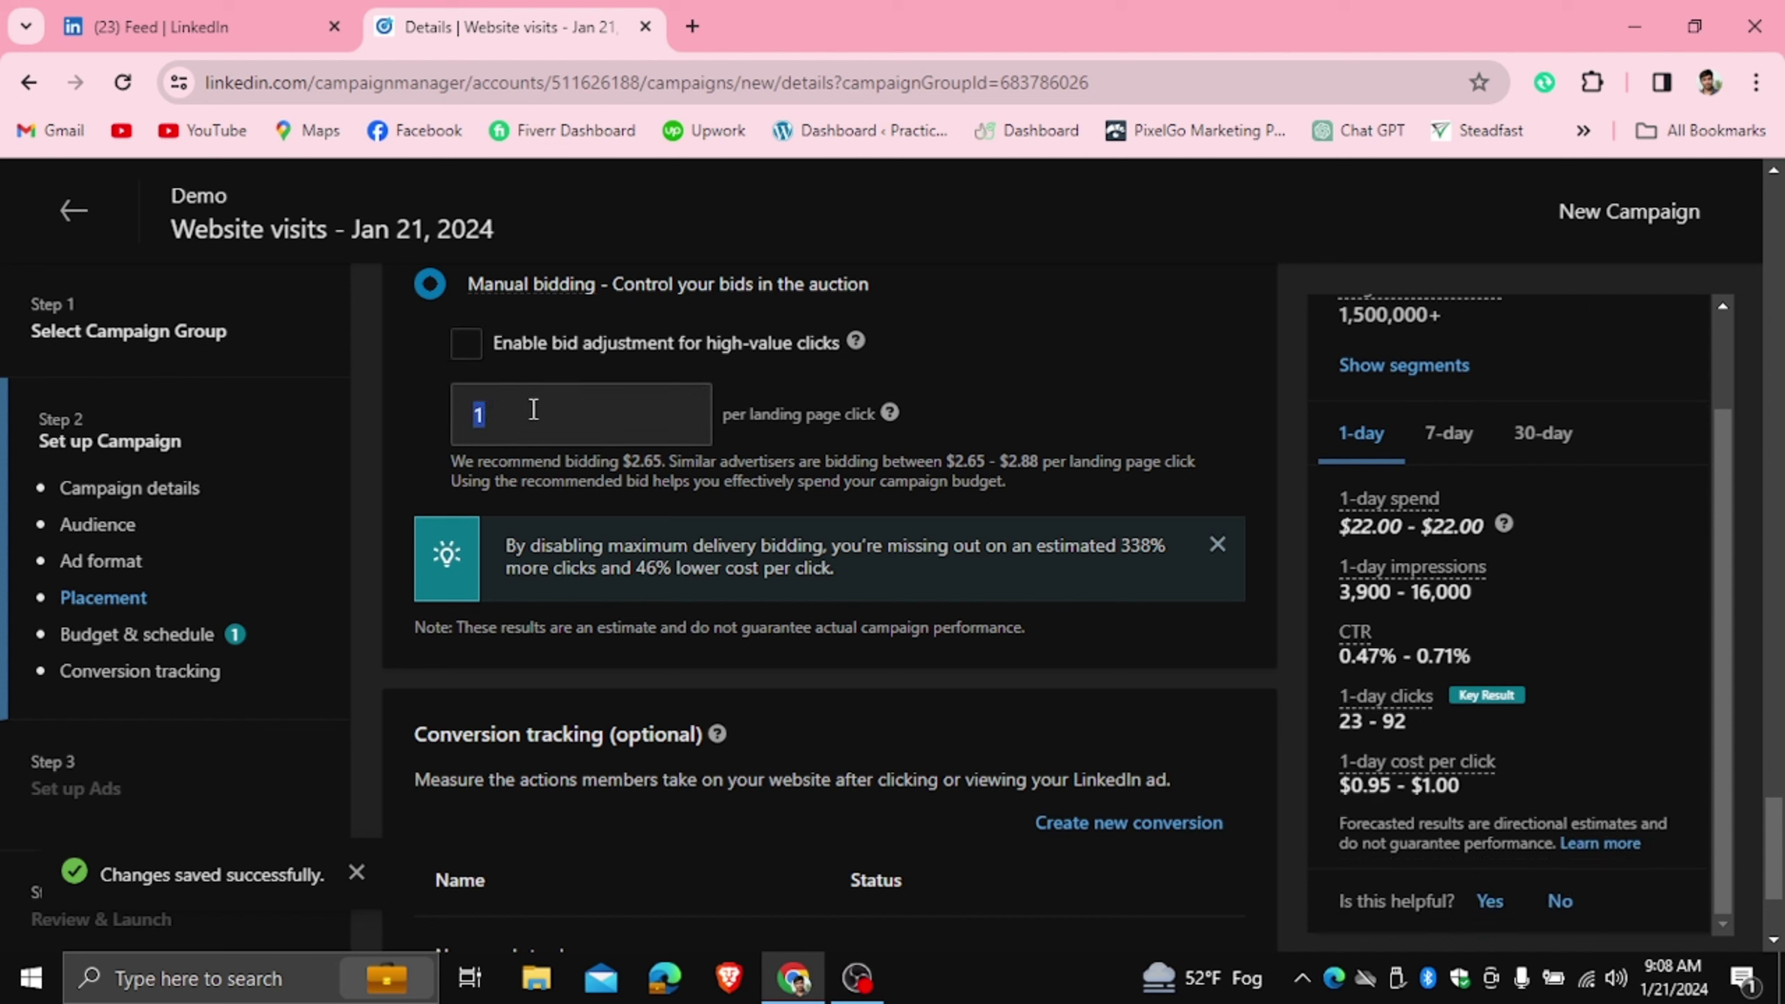
double_click(530, 408)
click(402, 401)
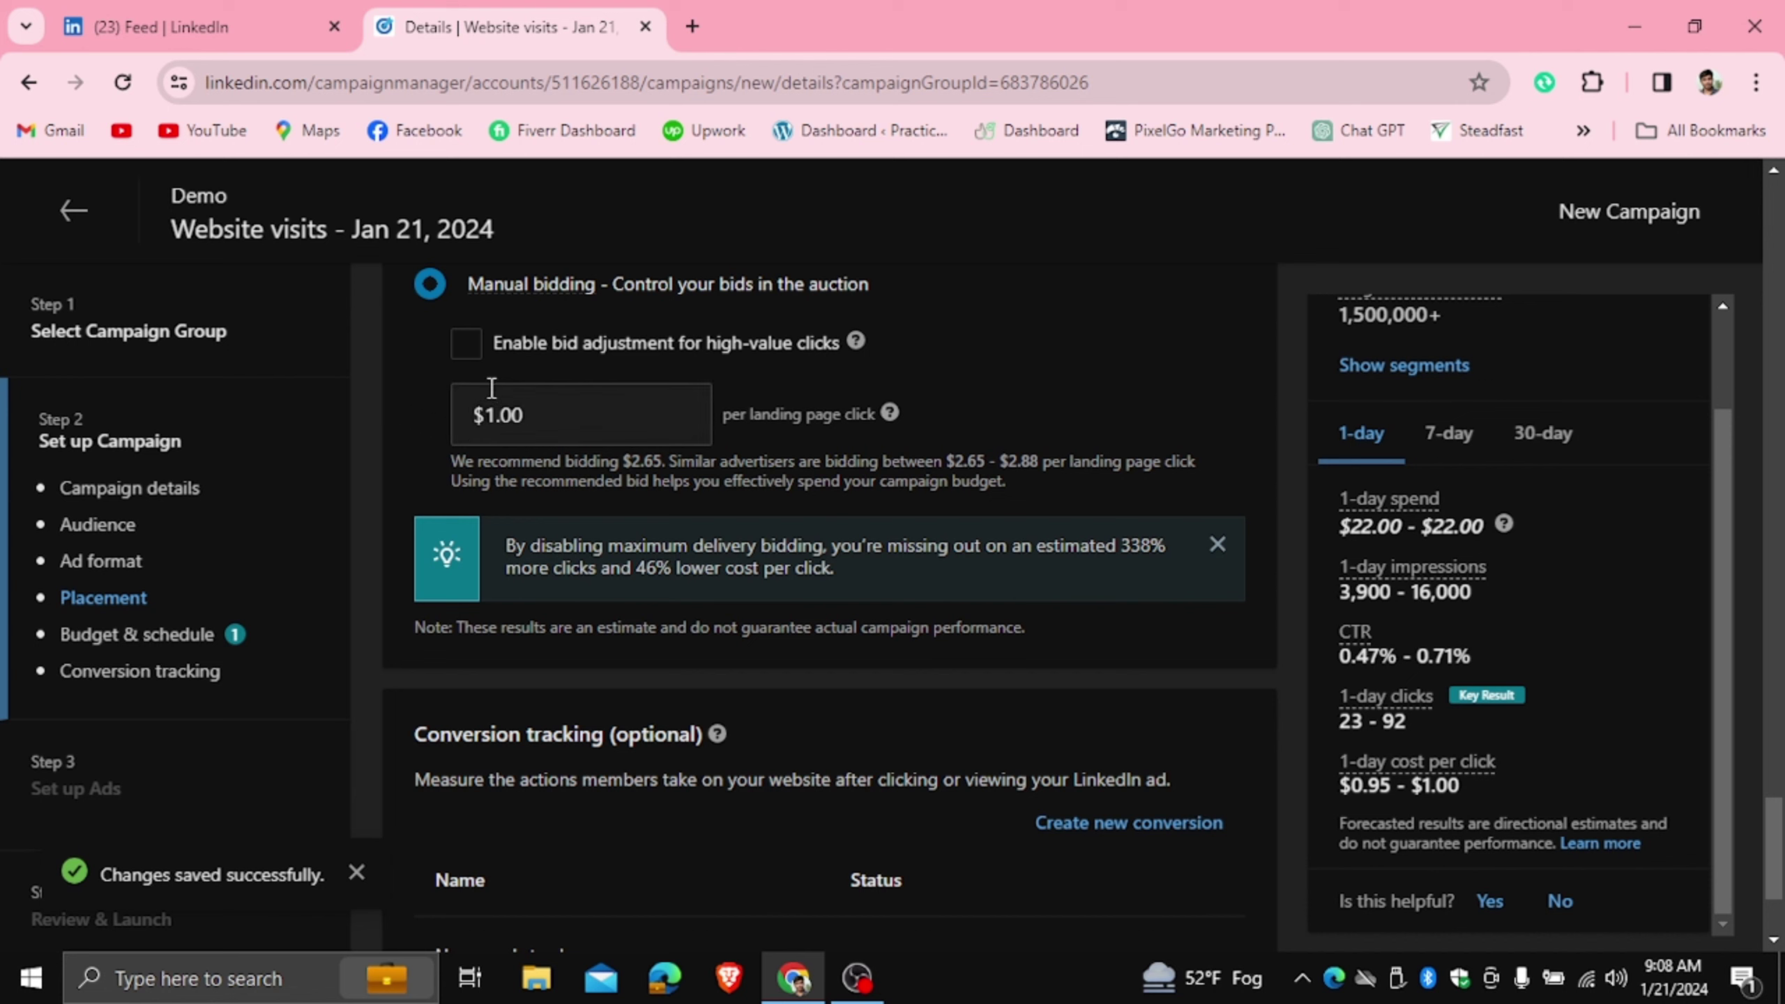
click(472, 349)
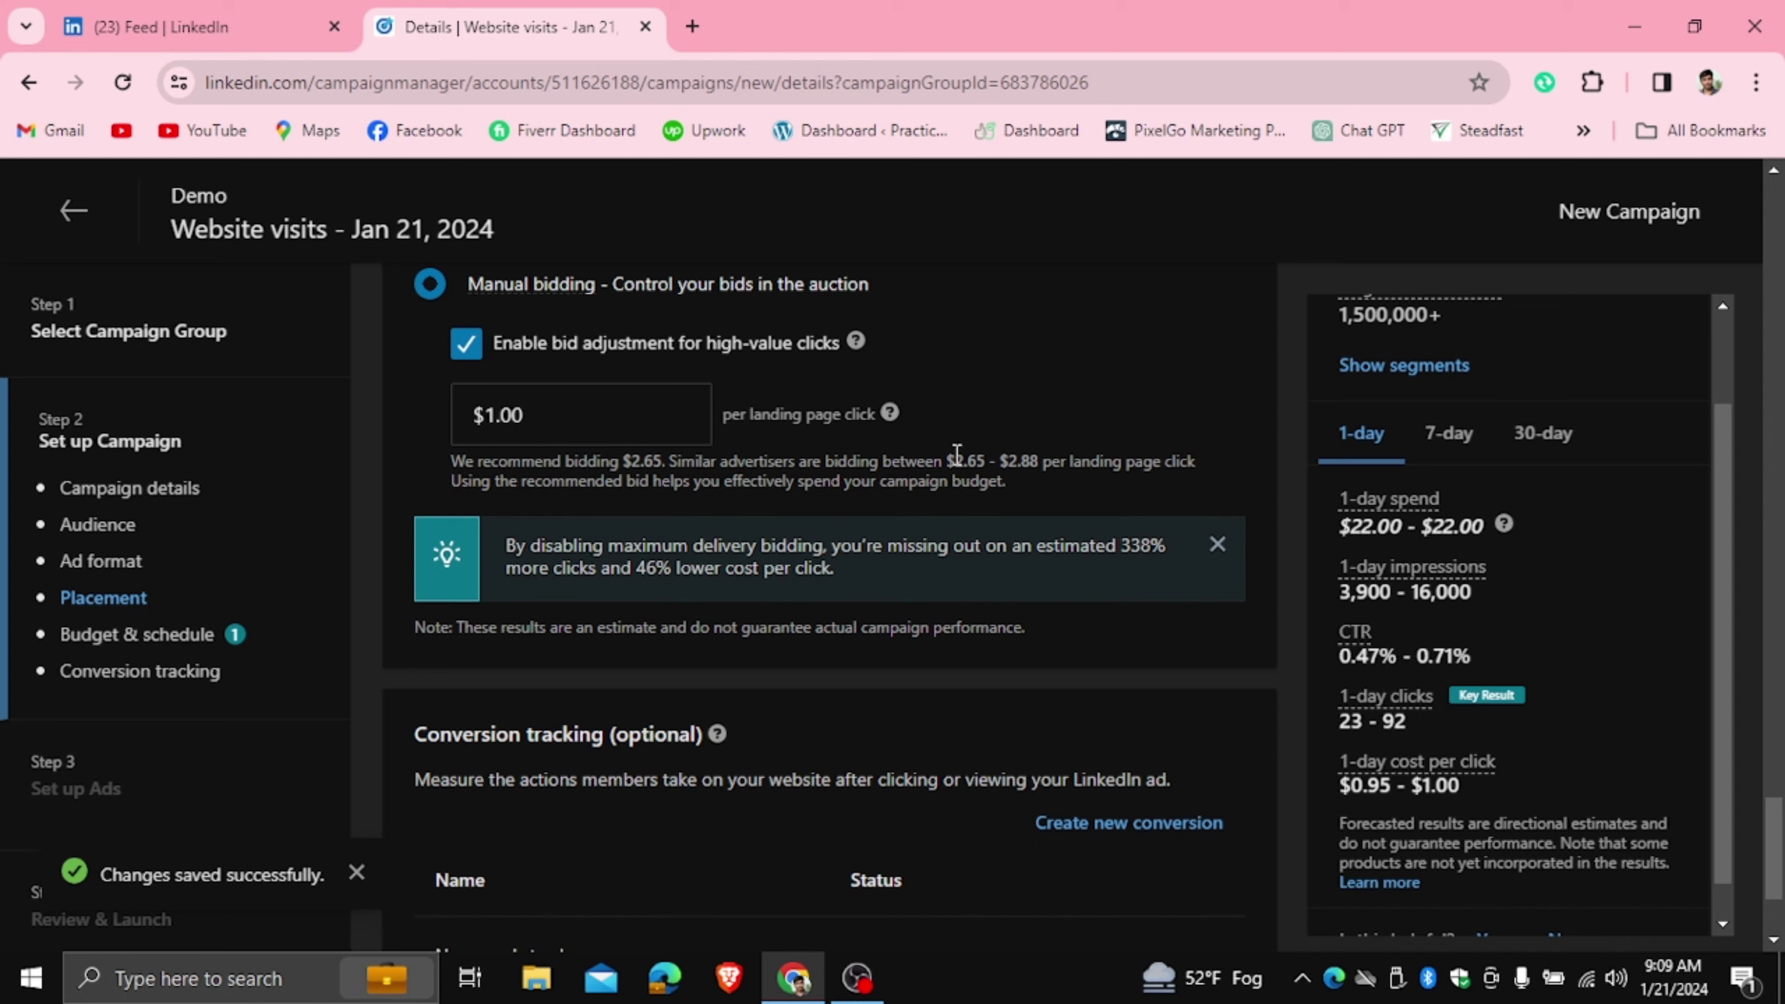
Check the similar advertisers' bid range per landing page click, and change the optimization goal to Impressions.
drag(956, 454, 1045, 458)
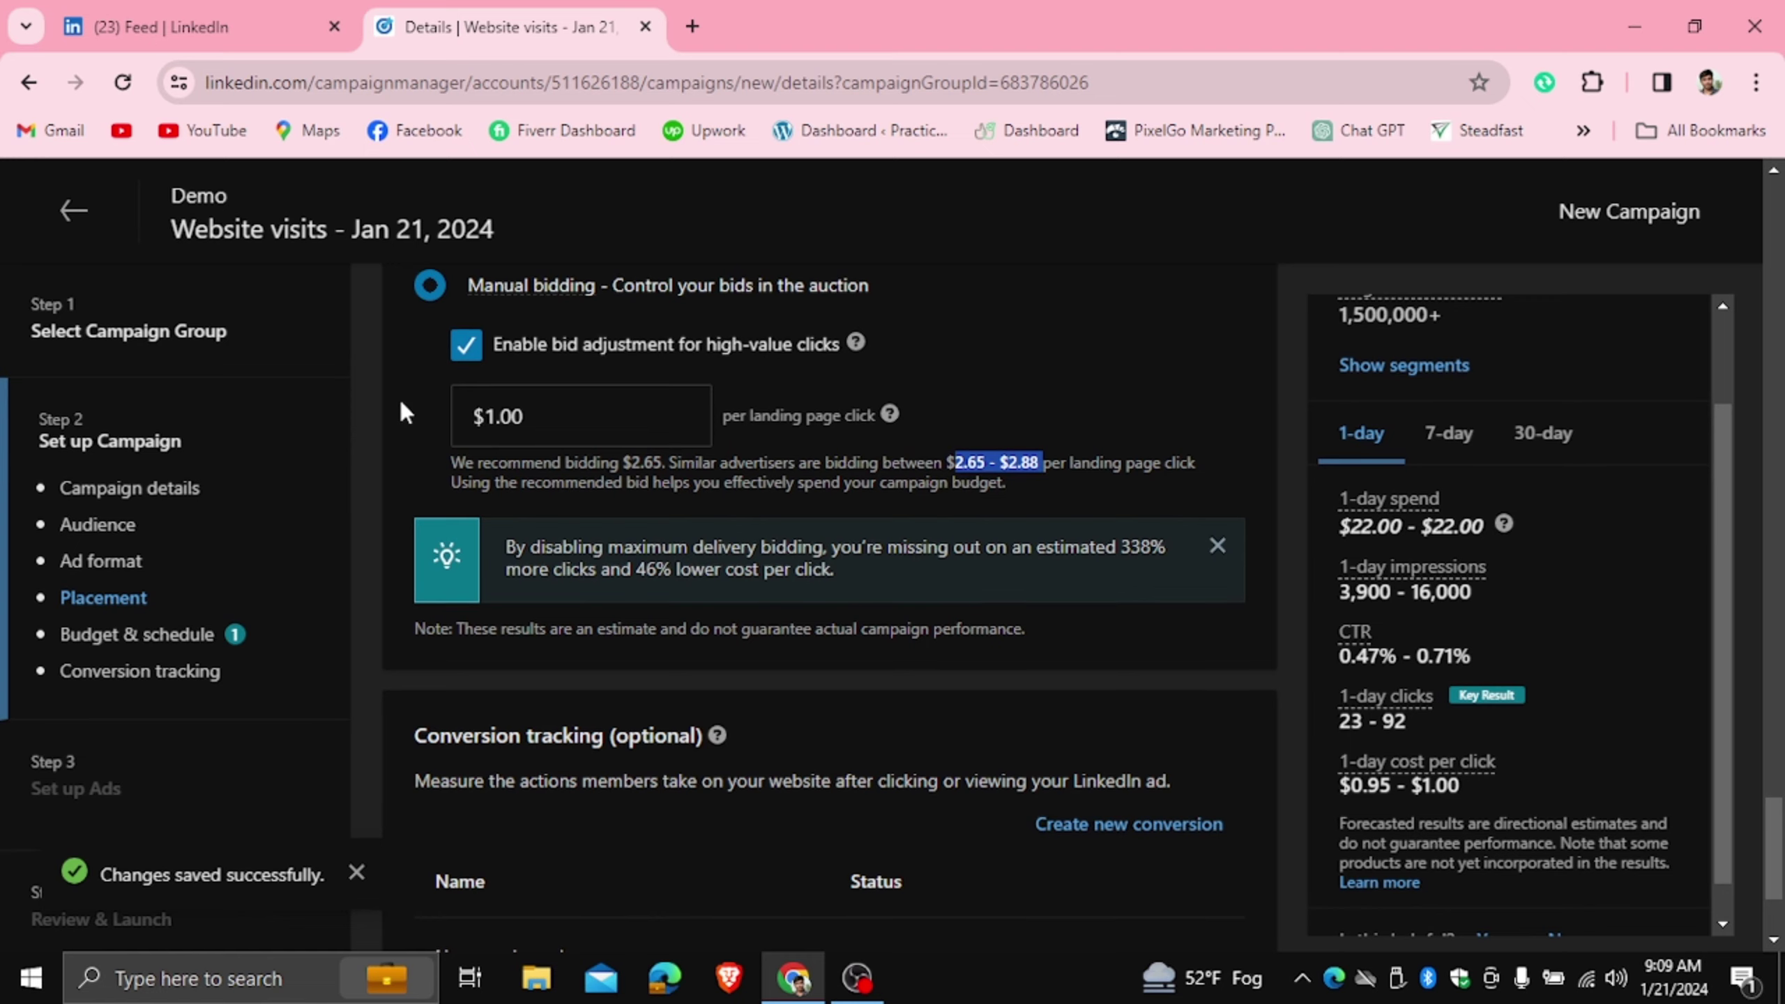
scroll(399, 396, up, 3)
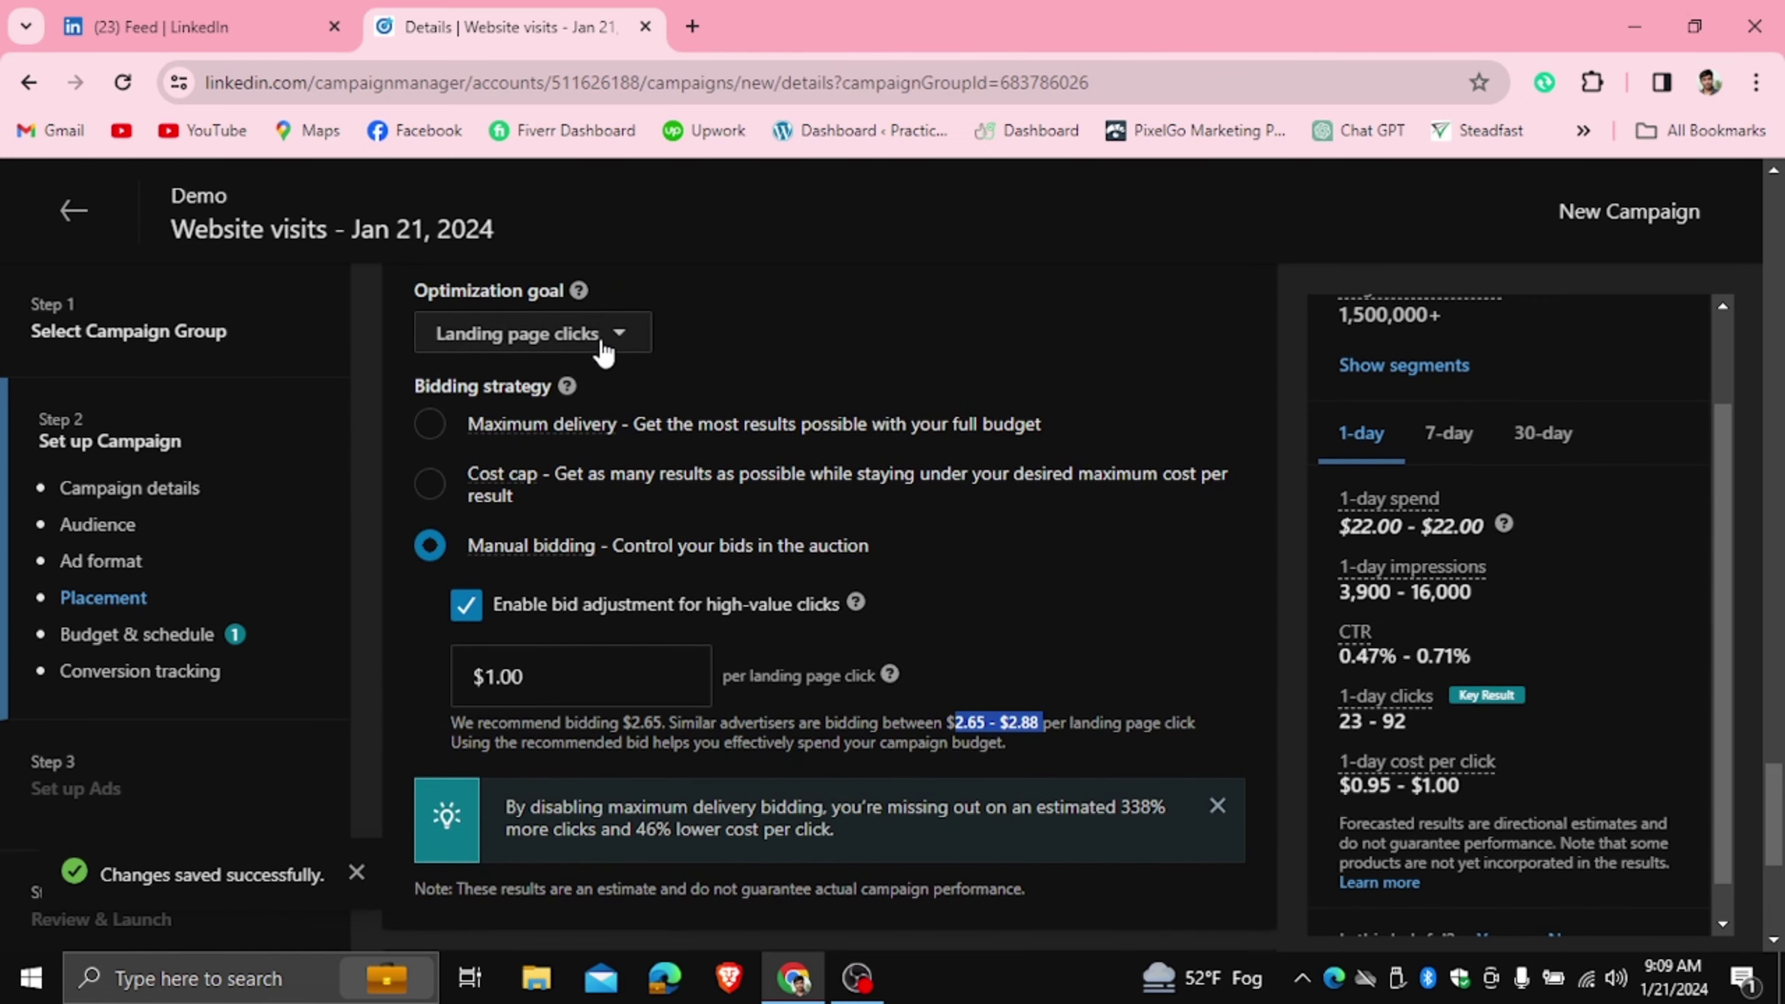
click(603, 337)
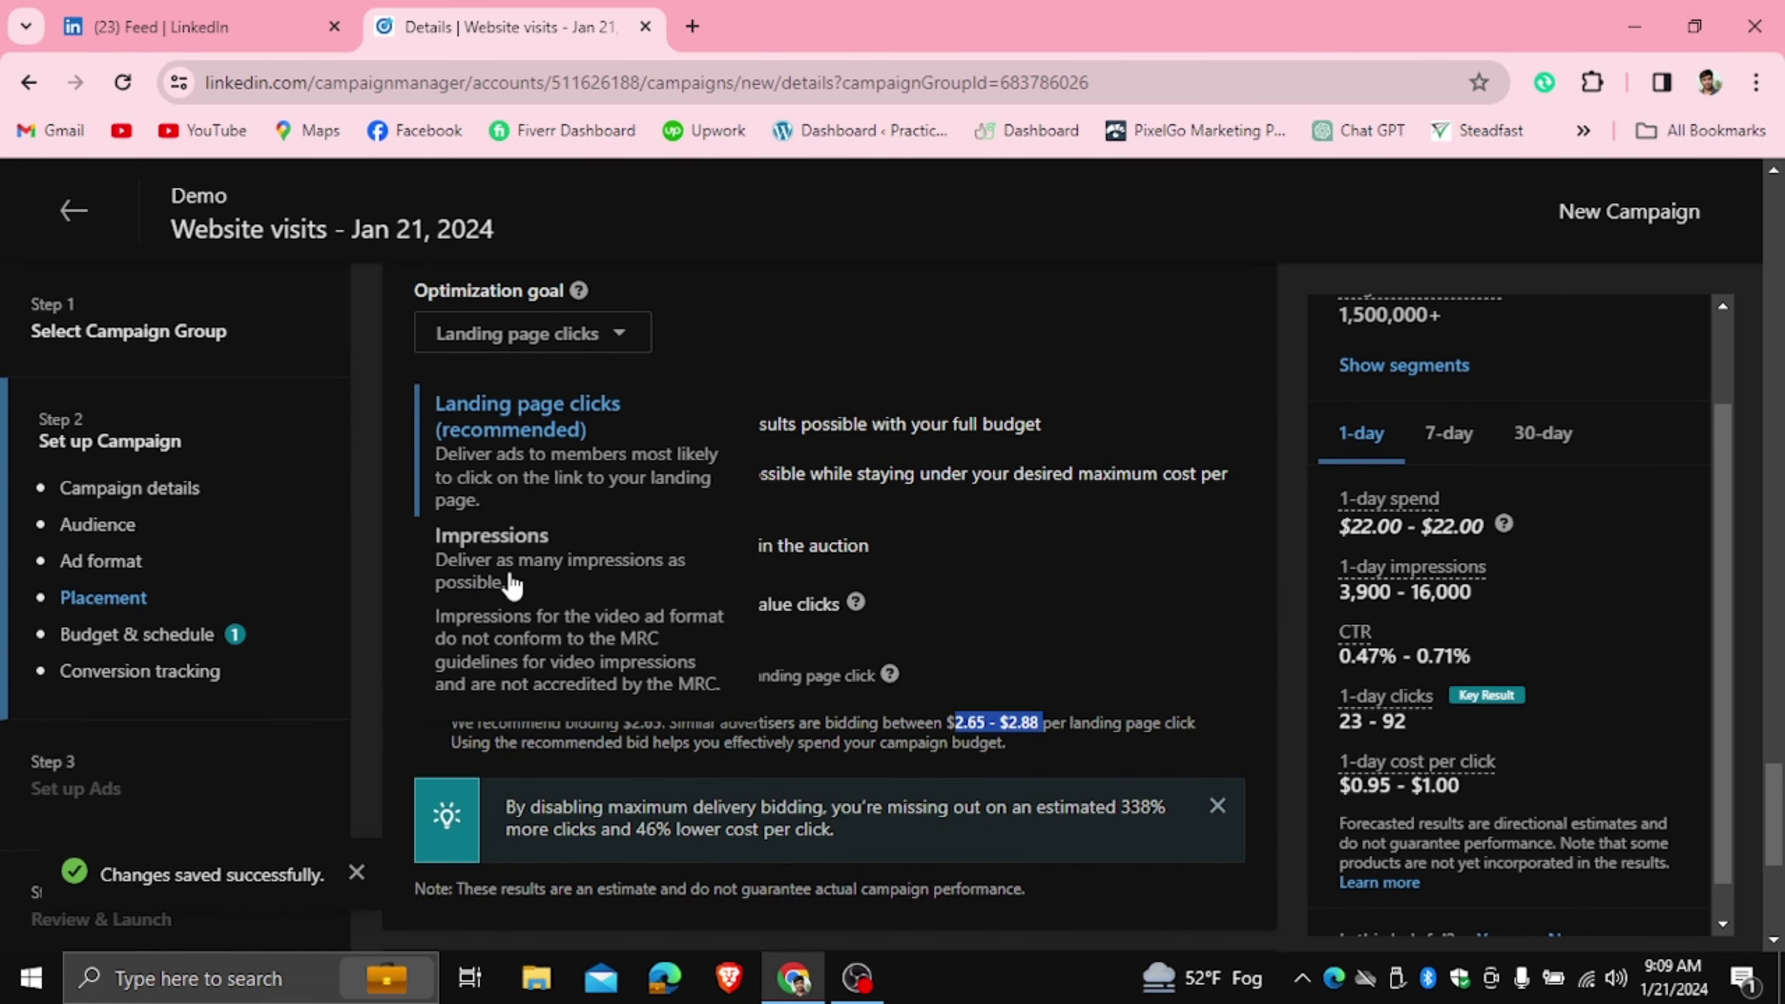
click(523, 552)
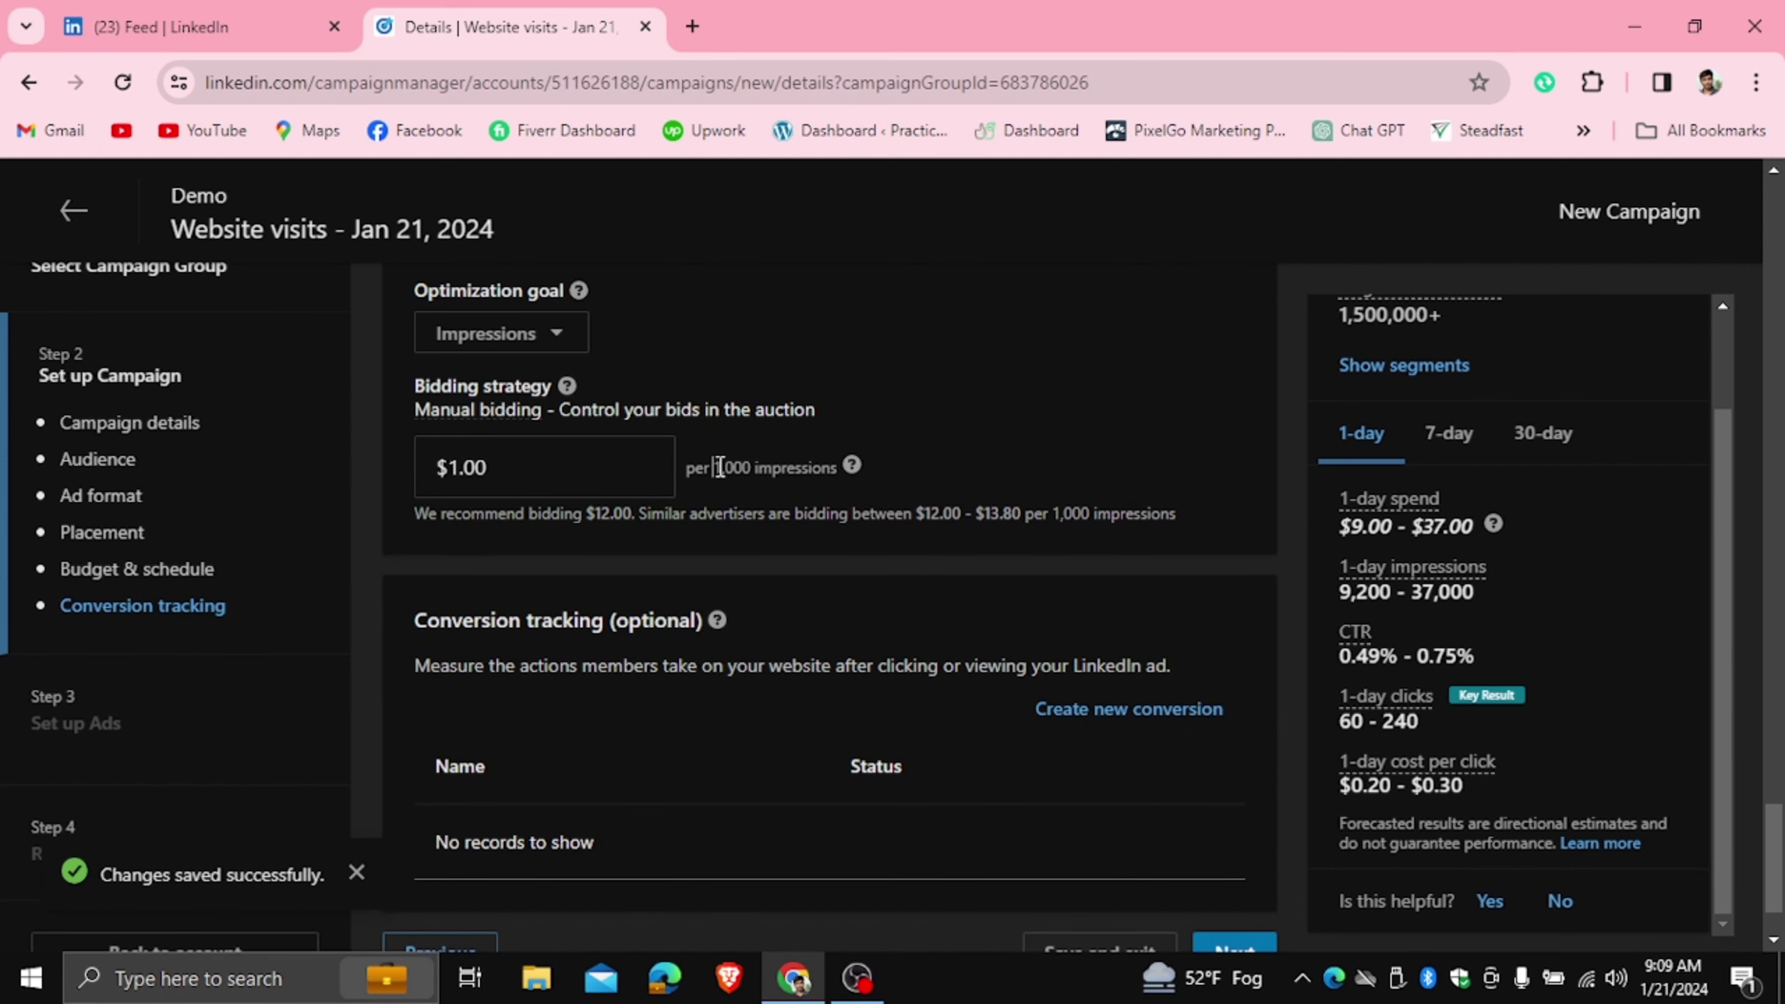
Examine the per-1,000-impressions bidding unit and the bid range of similar advertisers.
drag(715, 468, 836, 468)
click(924, 507)
drag(925, 508, 1043, 509)
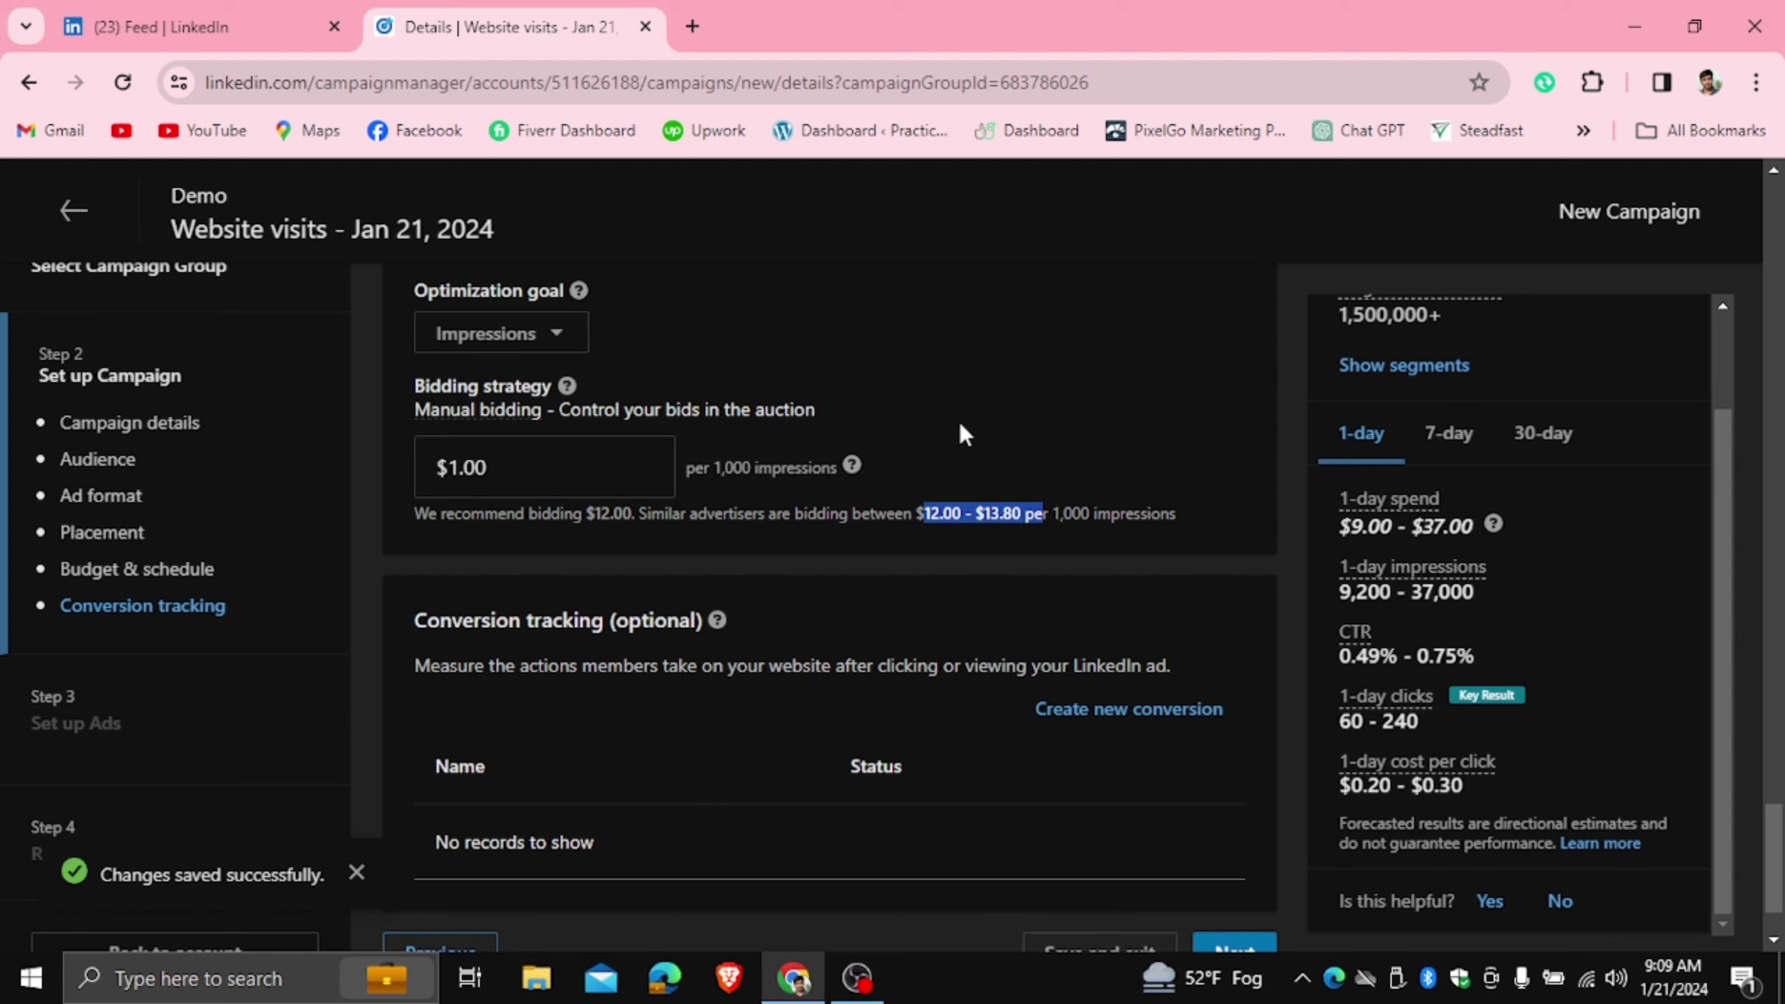
Set the manual bid to $5.00 per 1,000 impressions.
click(537, 473)
key(ctrl+a)
text(1)
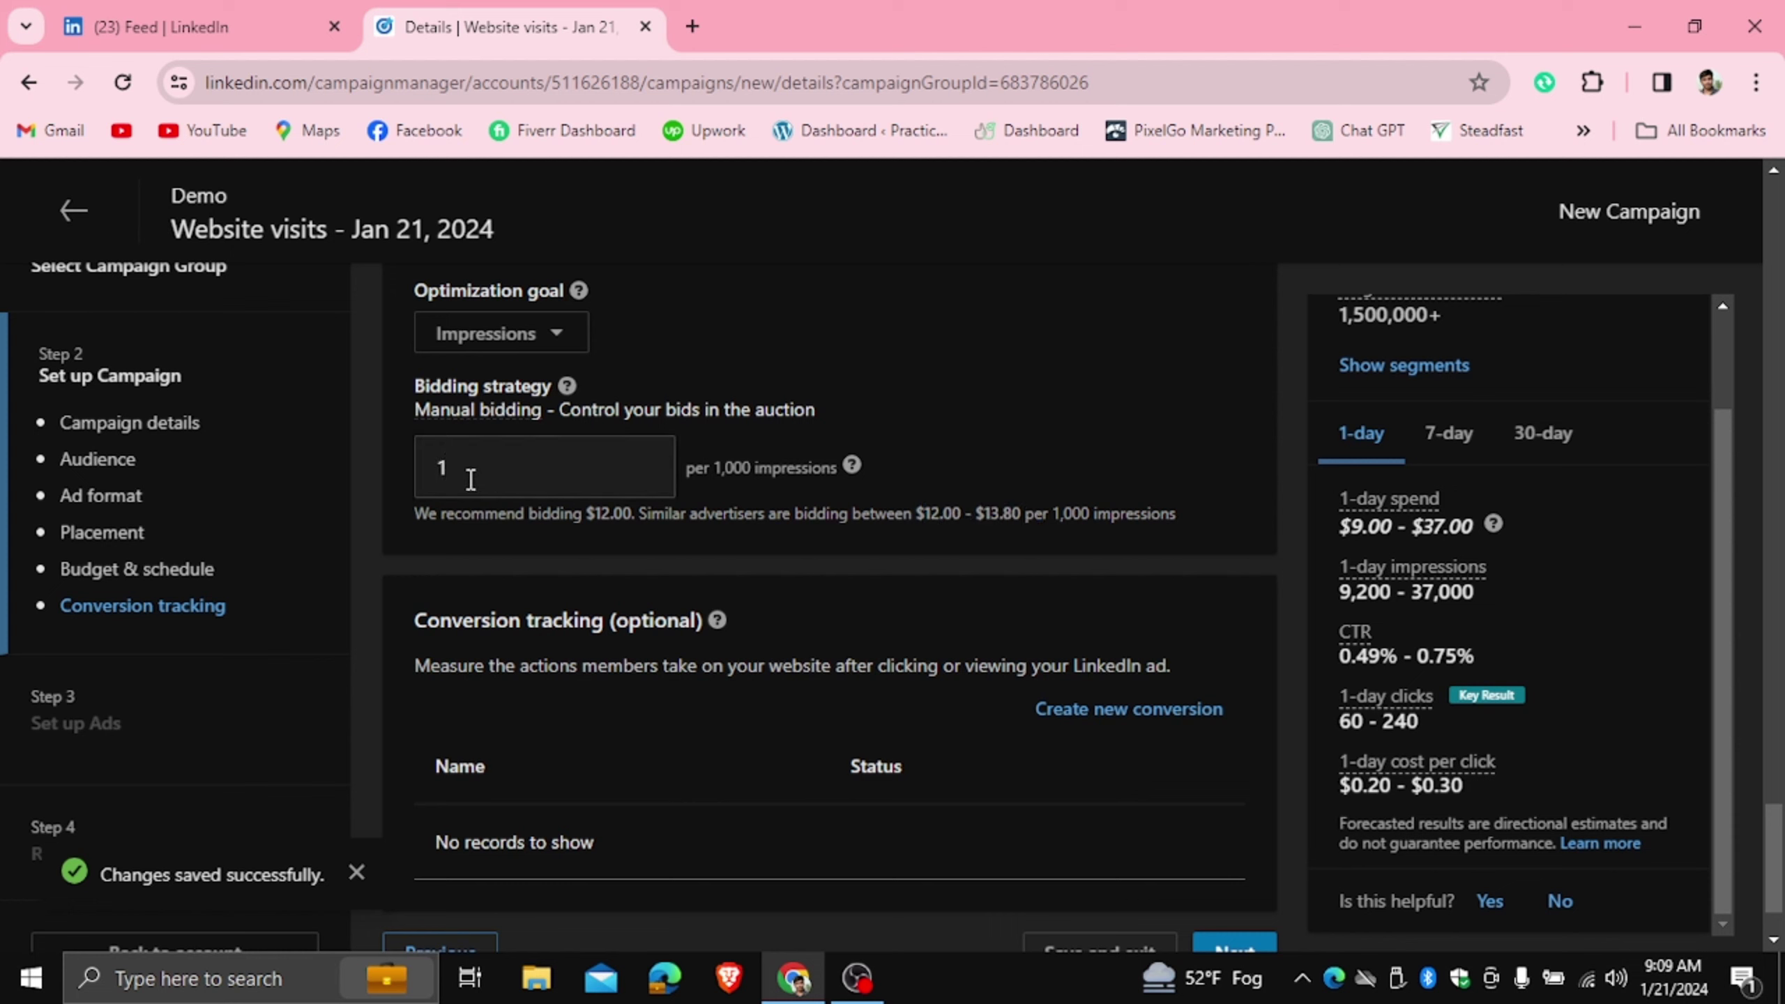
click(395, 436)
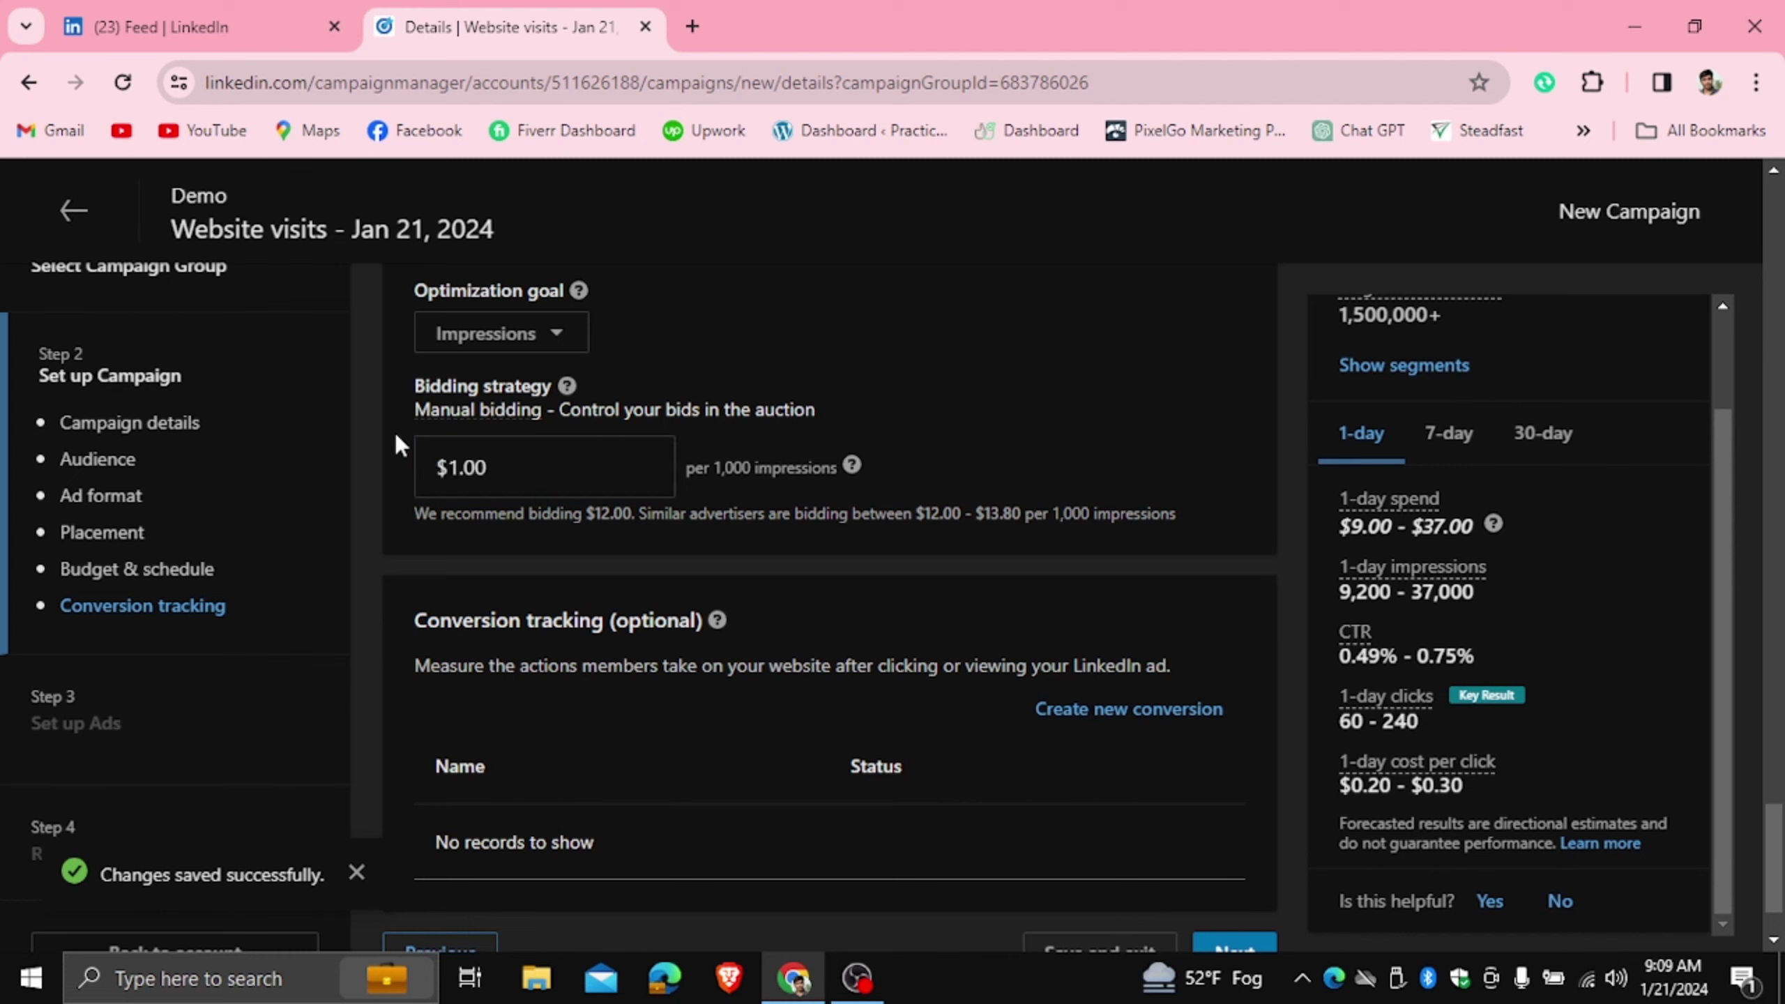
drag(506, 467, 385, 464)
text(5)
click(382, 410)
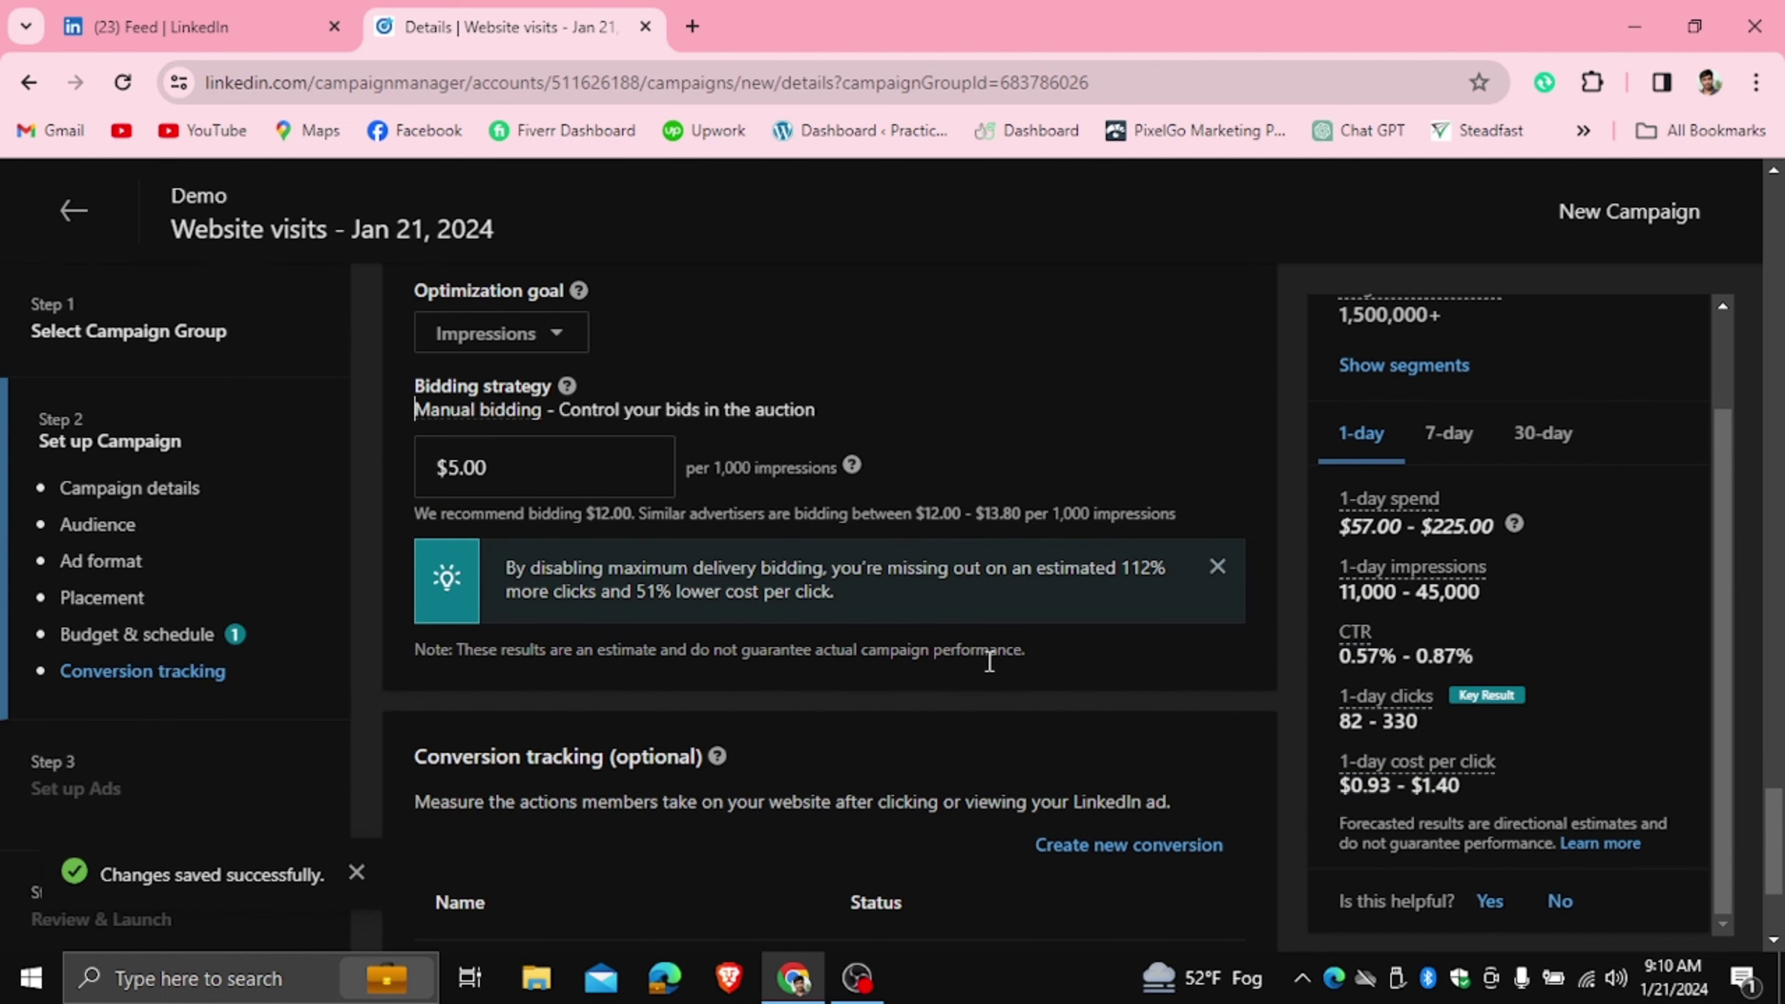
Review the website visits campaign's settings from campaign details to bidding, and exit the campaign without saving.
scroll(710, 441, up, 2)
scroll(710, 444, up, 9)
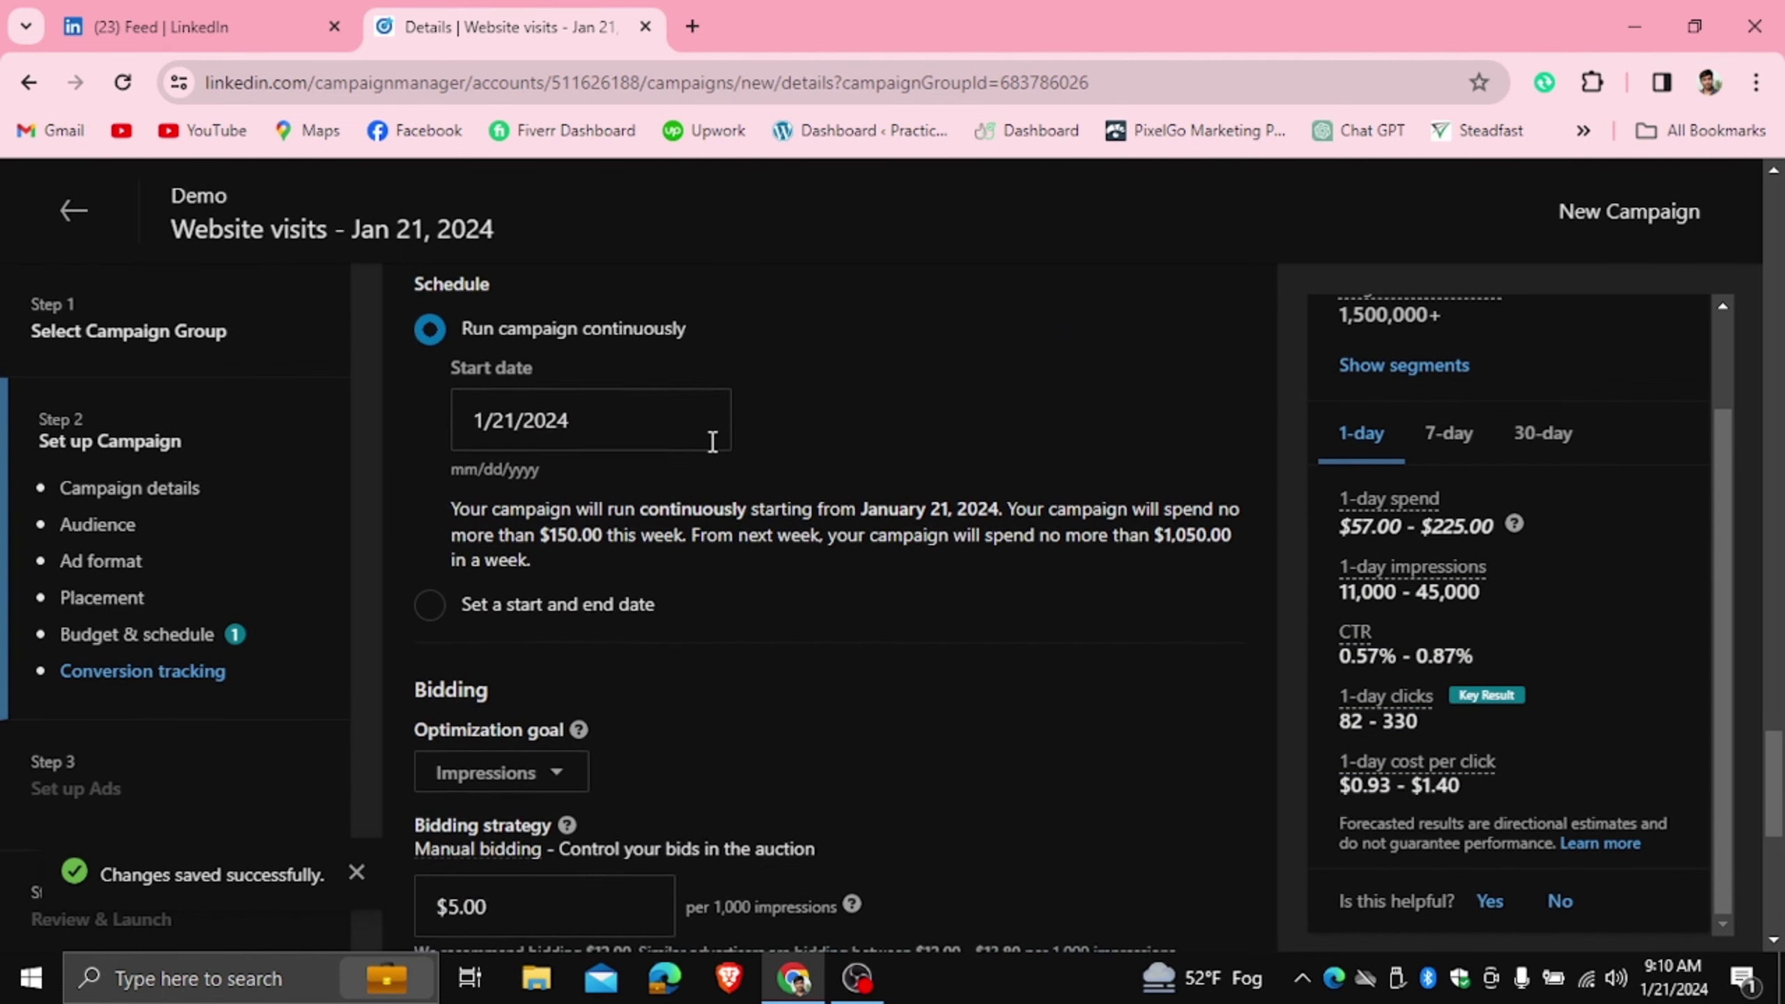
scroll(609, 430, up, 12)
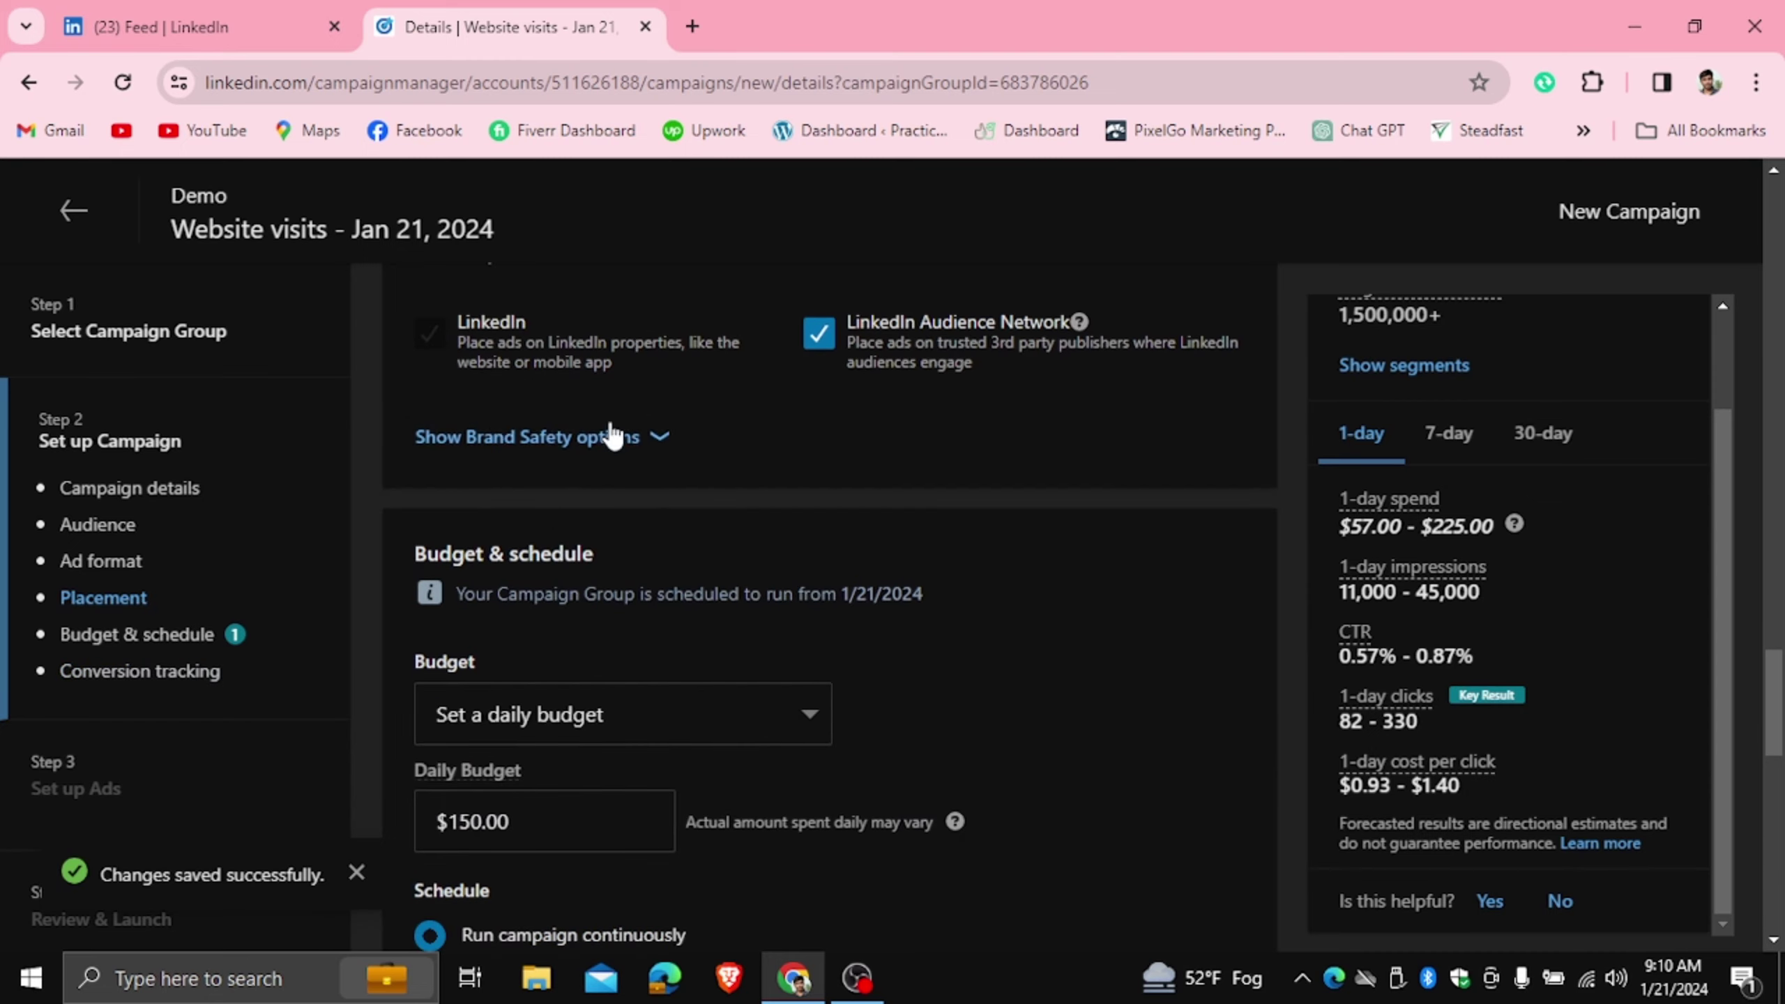
scroll(645, 443, up, 15)
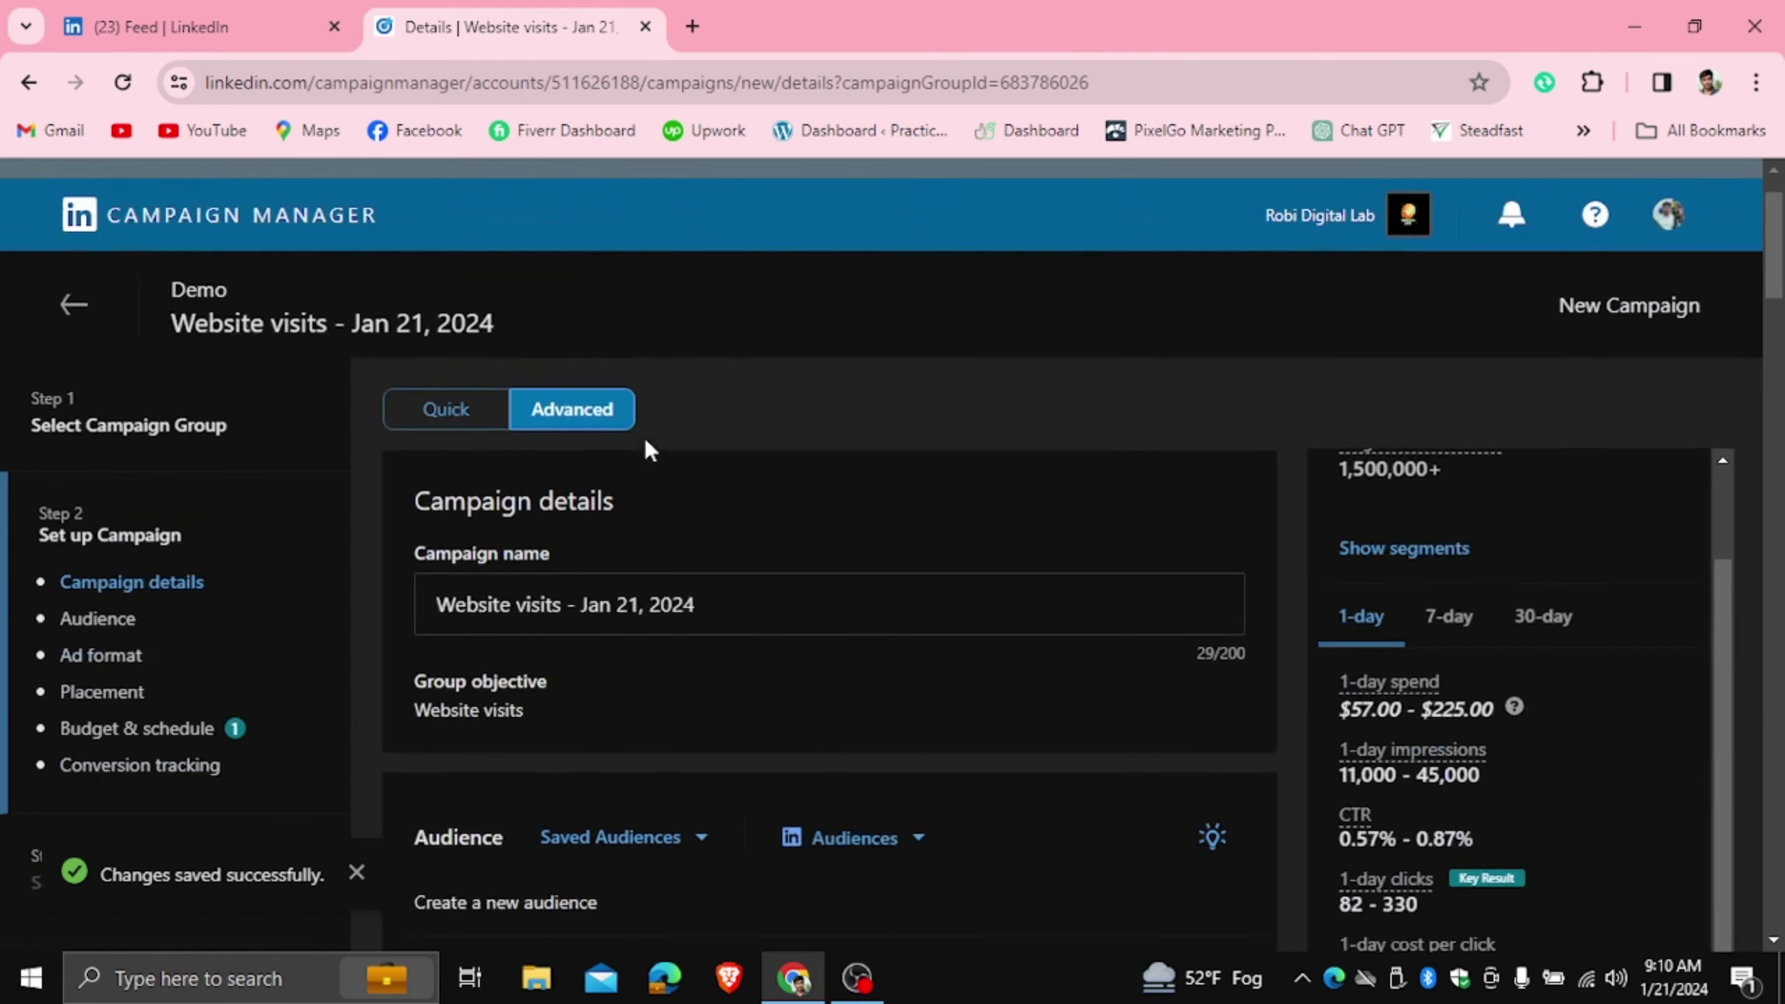
scroll(801, 482, down, 7)
scroll(923, 451, down, 20)
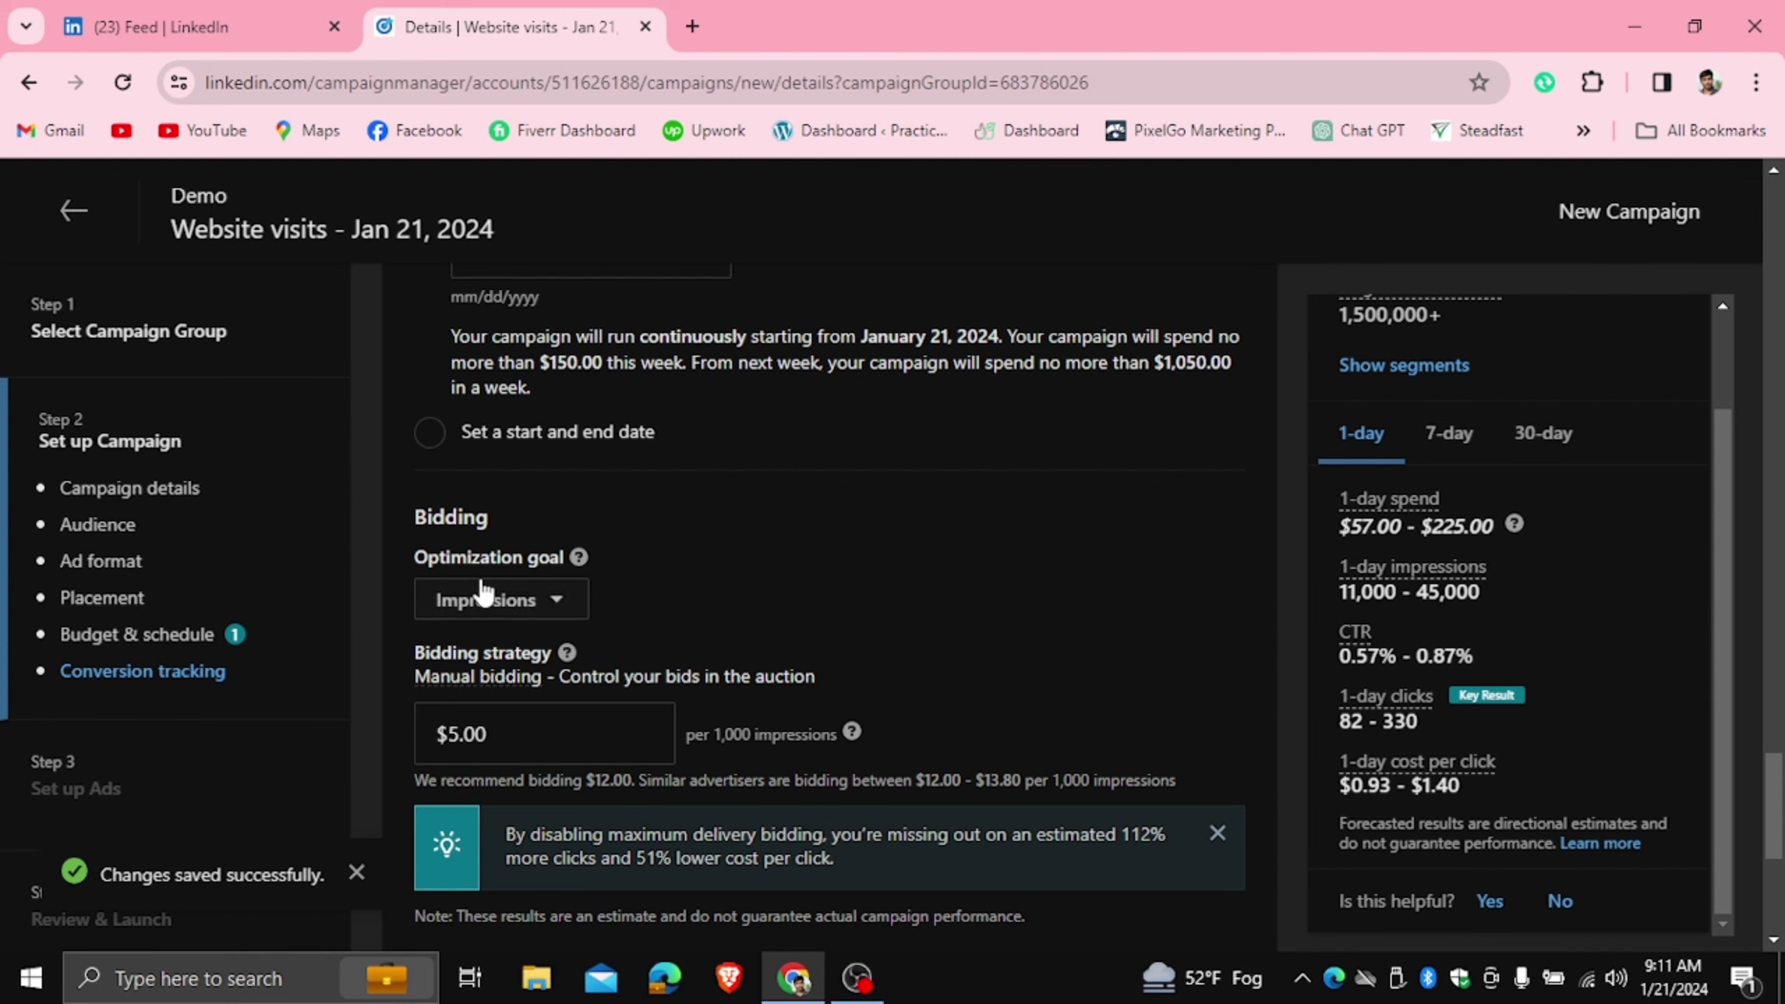
scroll(474, 525, up, 2)
click(61, 220)
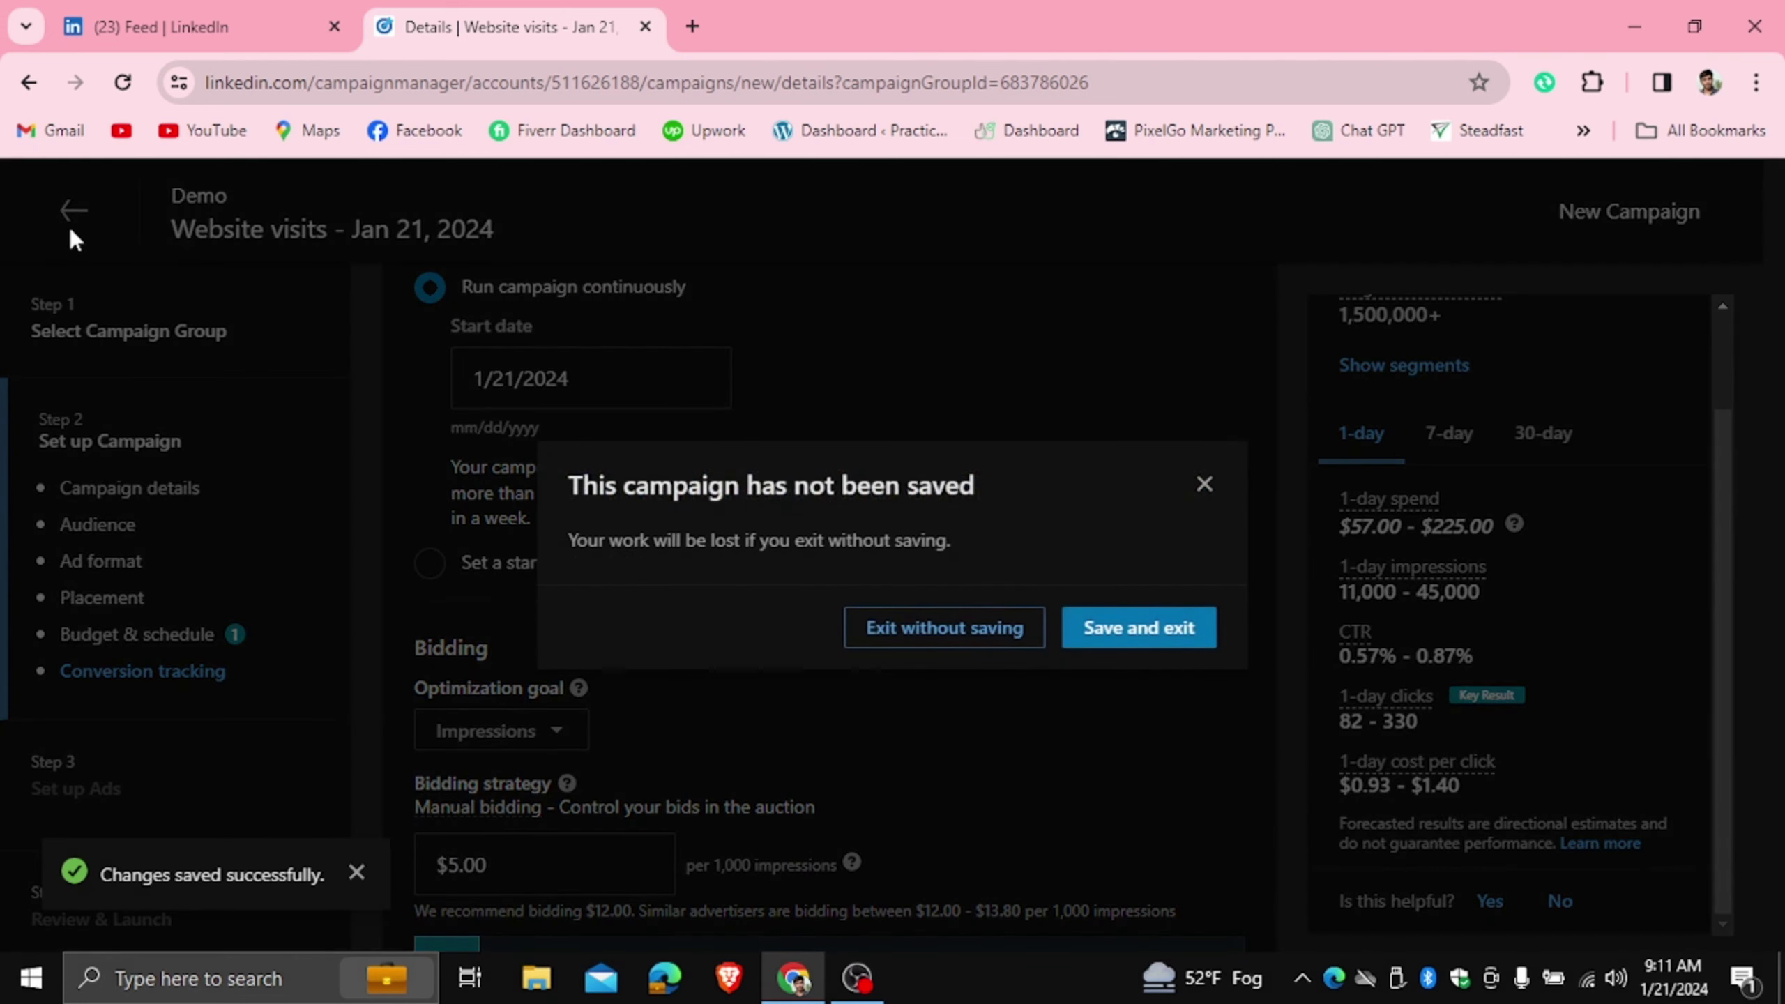
click(987, 636)
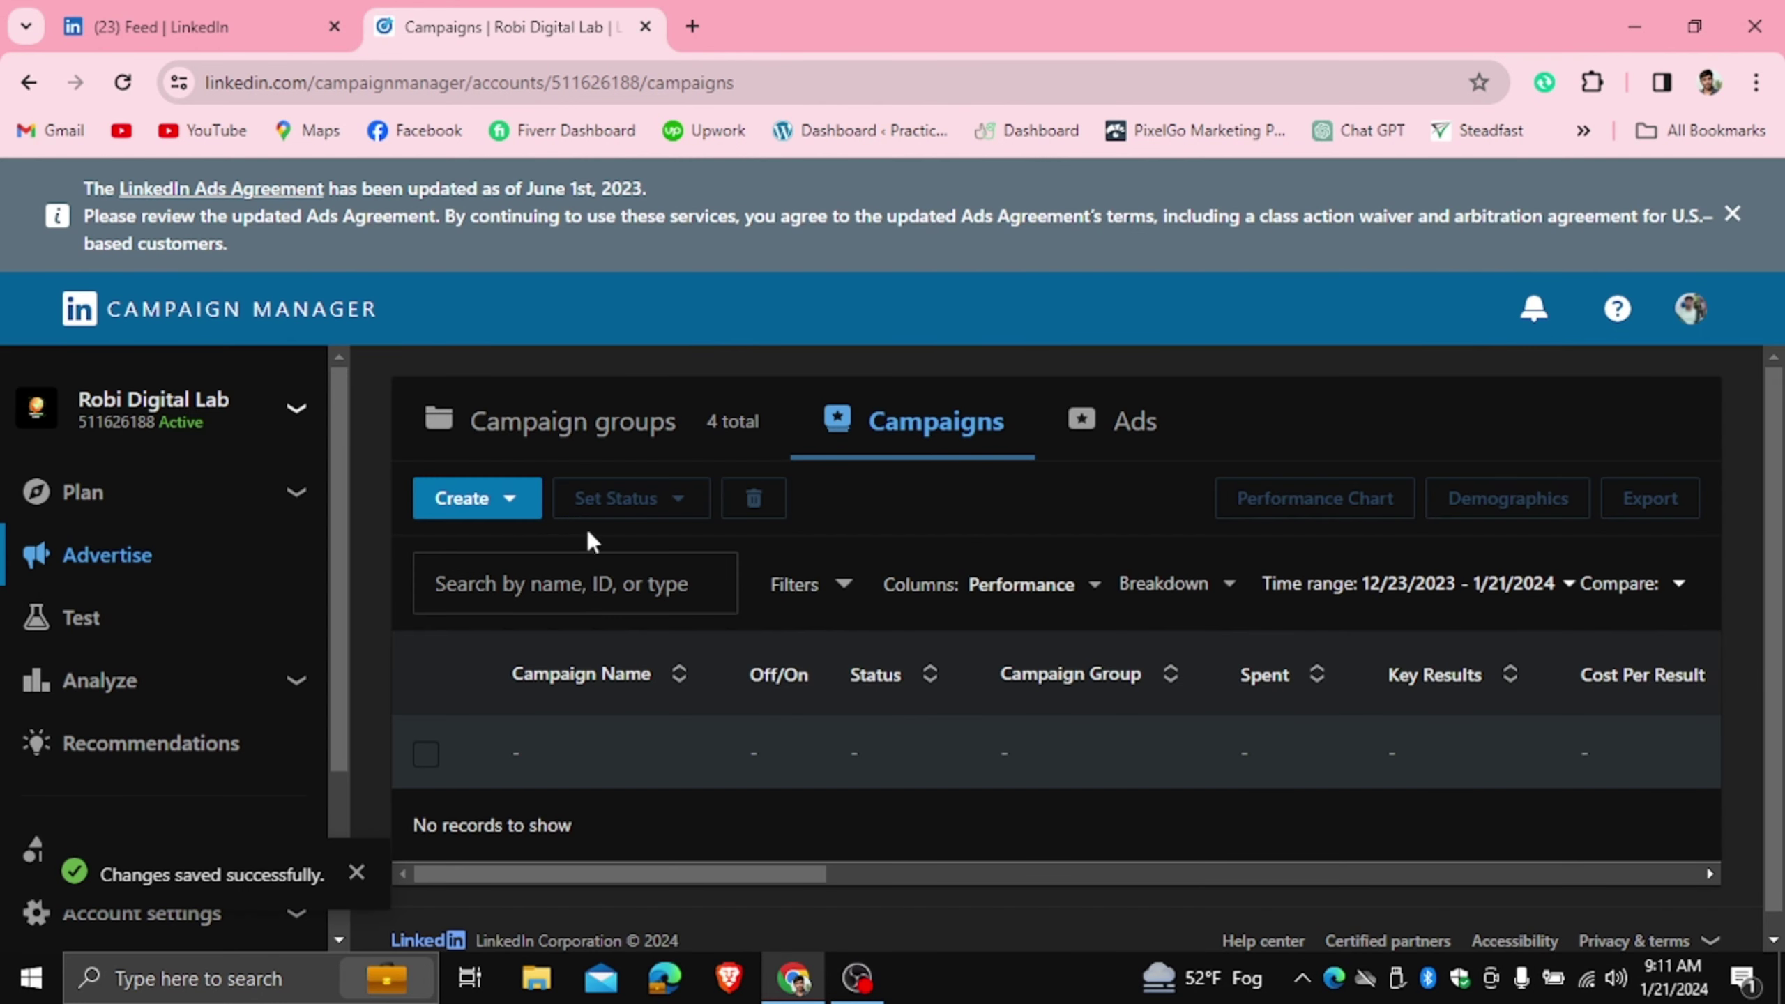
Start a new campaign and name its campaign group Demo.
click(502, 498)
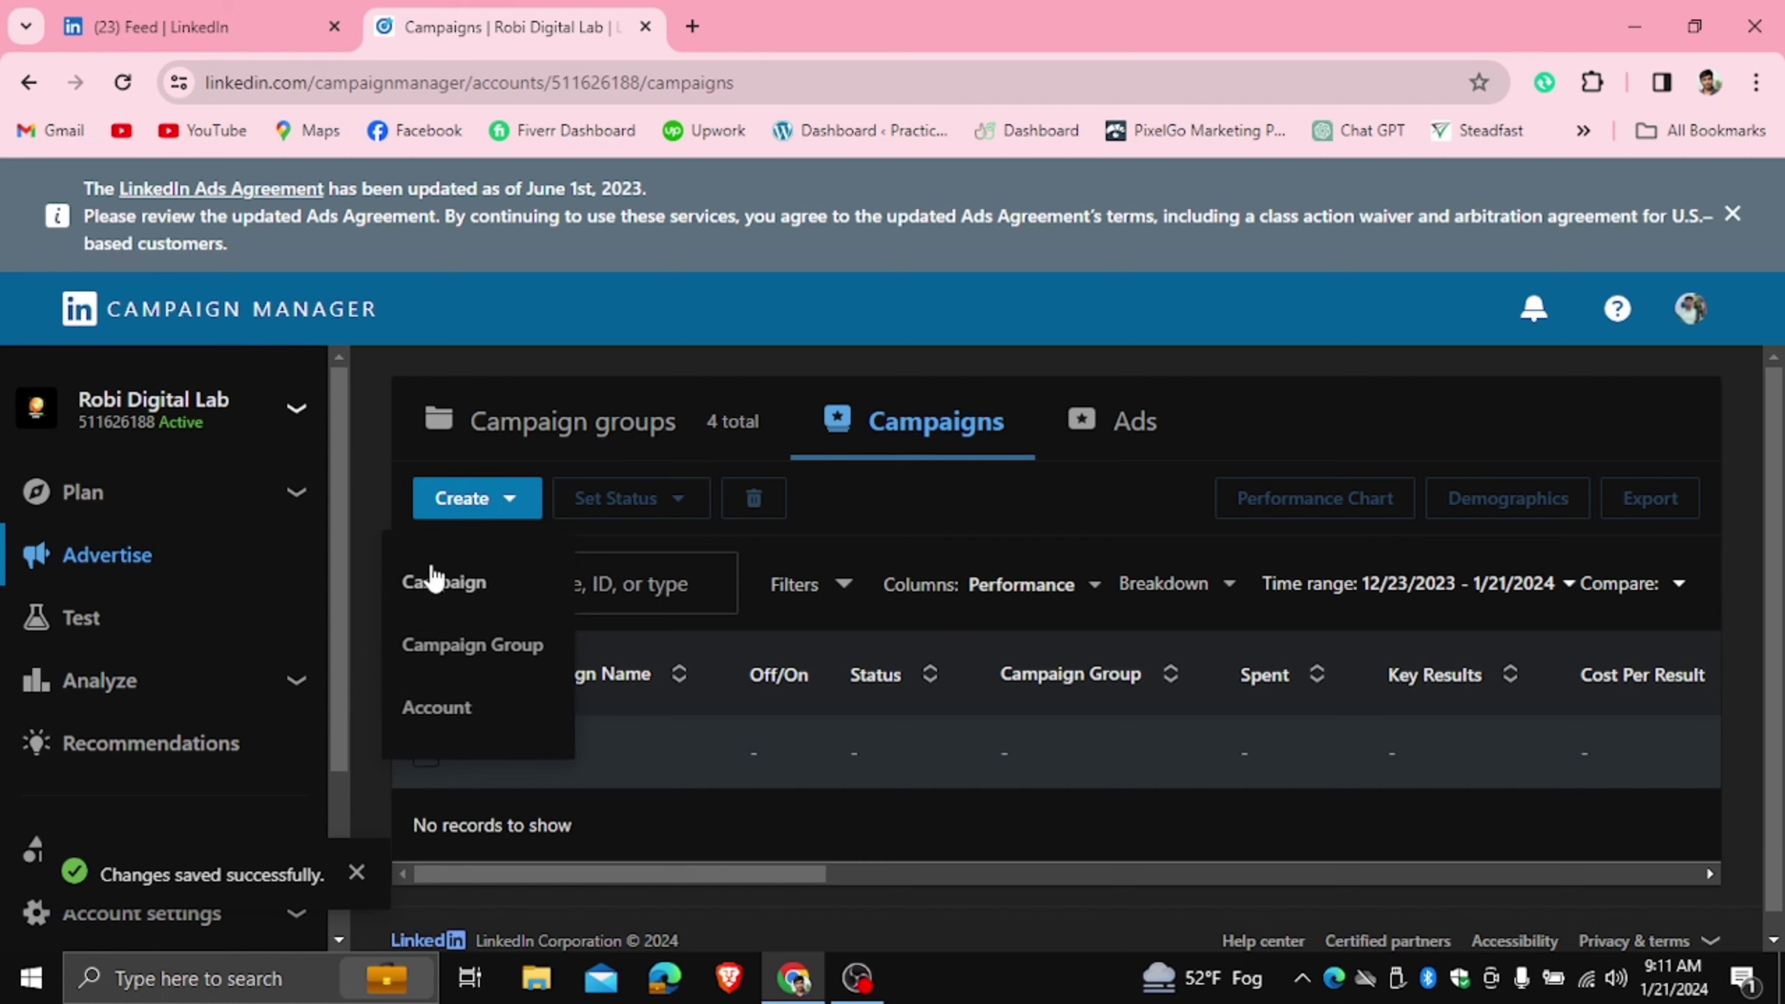
click(439, 582)
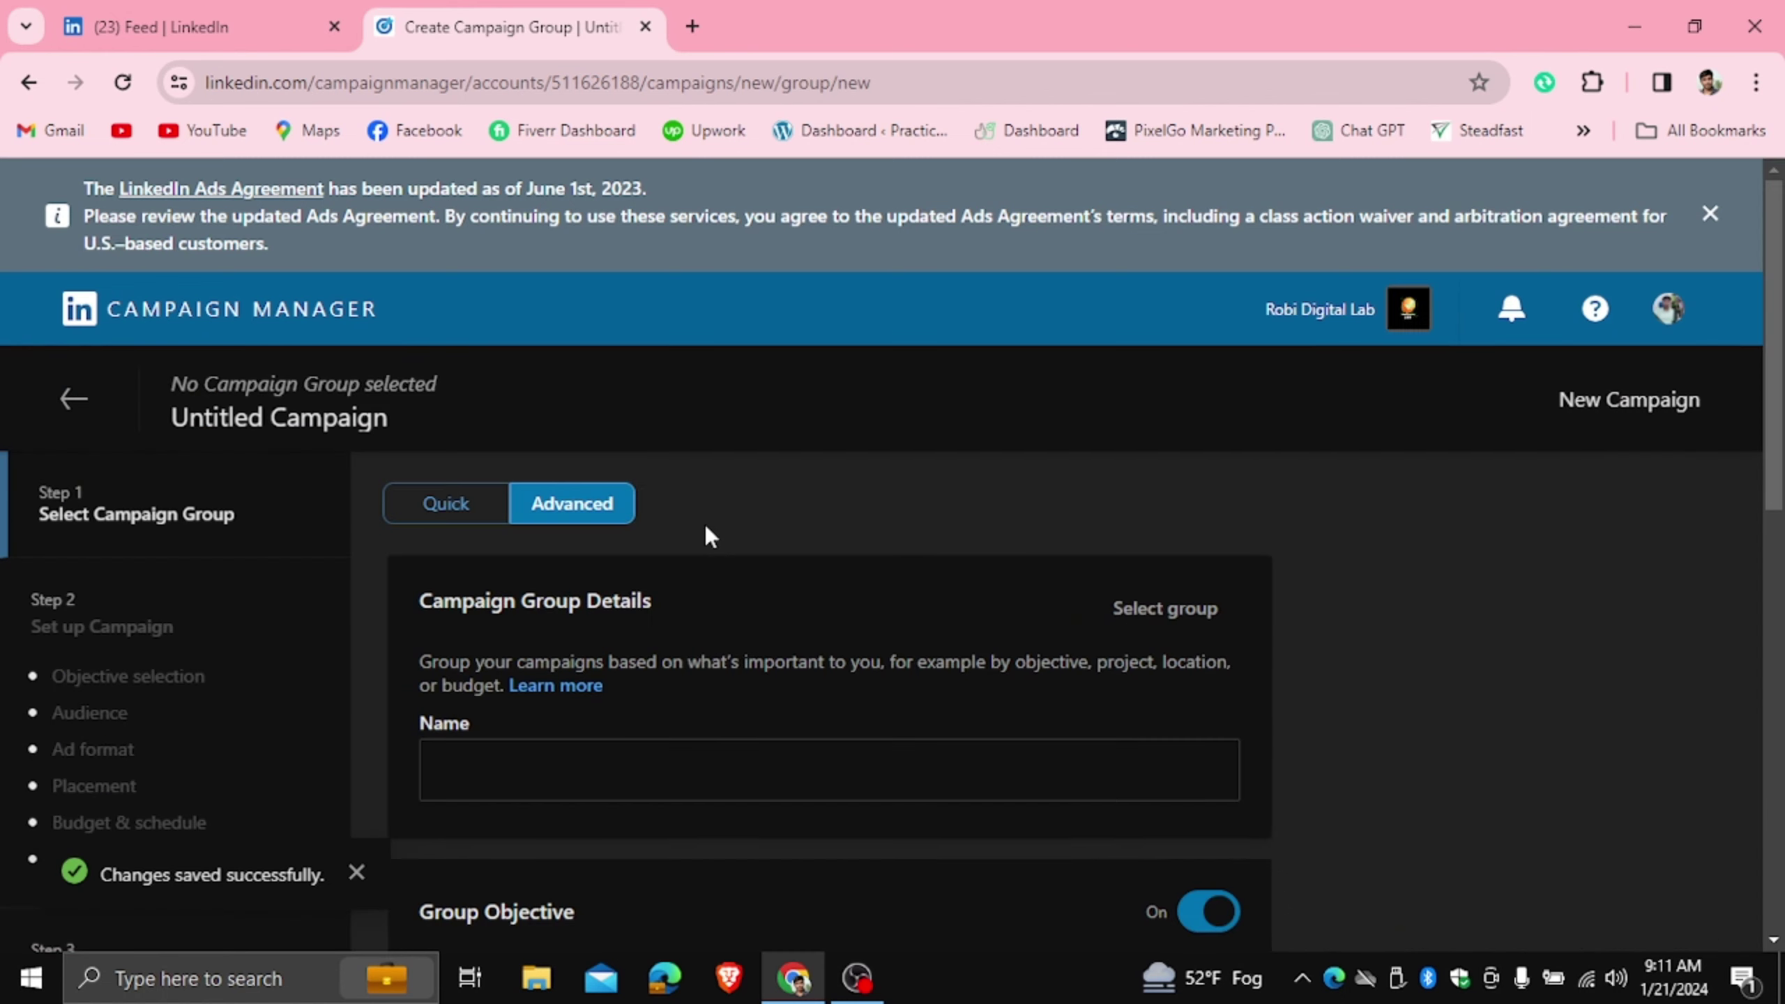
scroll(710, 534, down, 5)
click(569, 375)
click(594, 452)
Set the group objective to Lead generation and continue to the campaign setup.
scroll(984, 644, down, 5)
click(1036, 377)
scroll(1024, 383, down, 8)
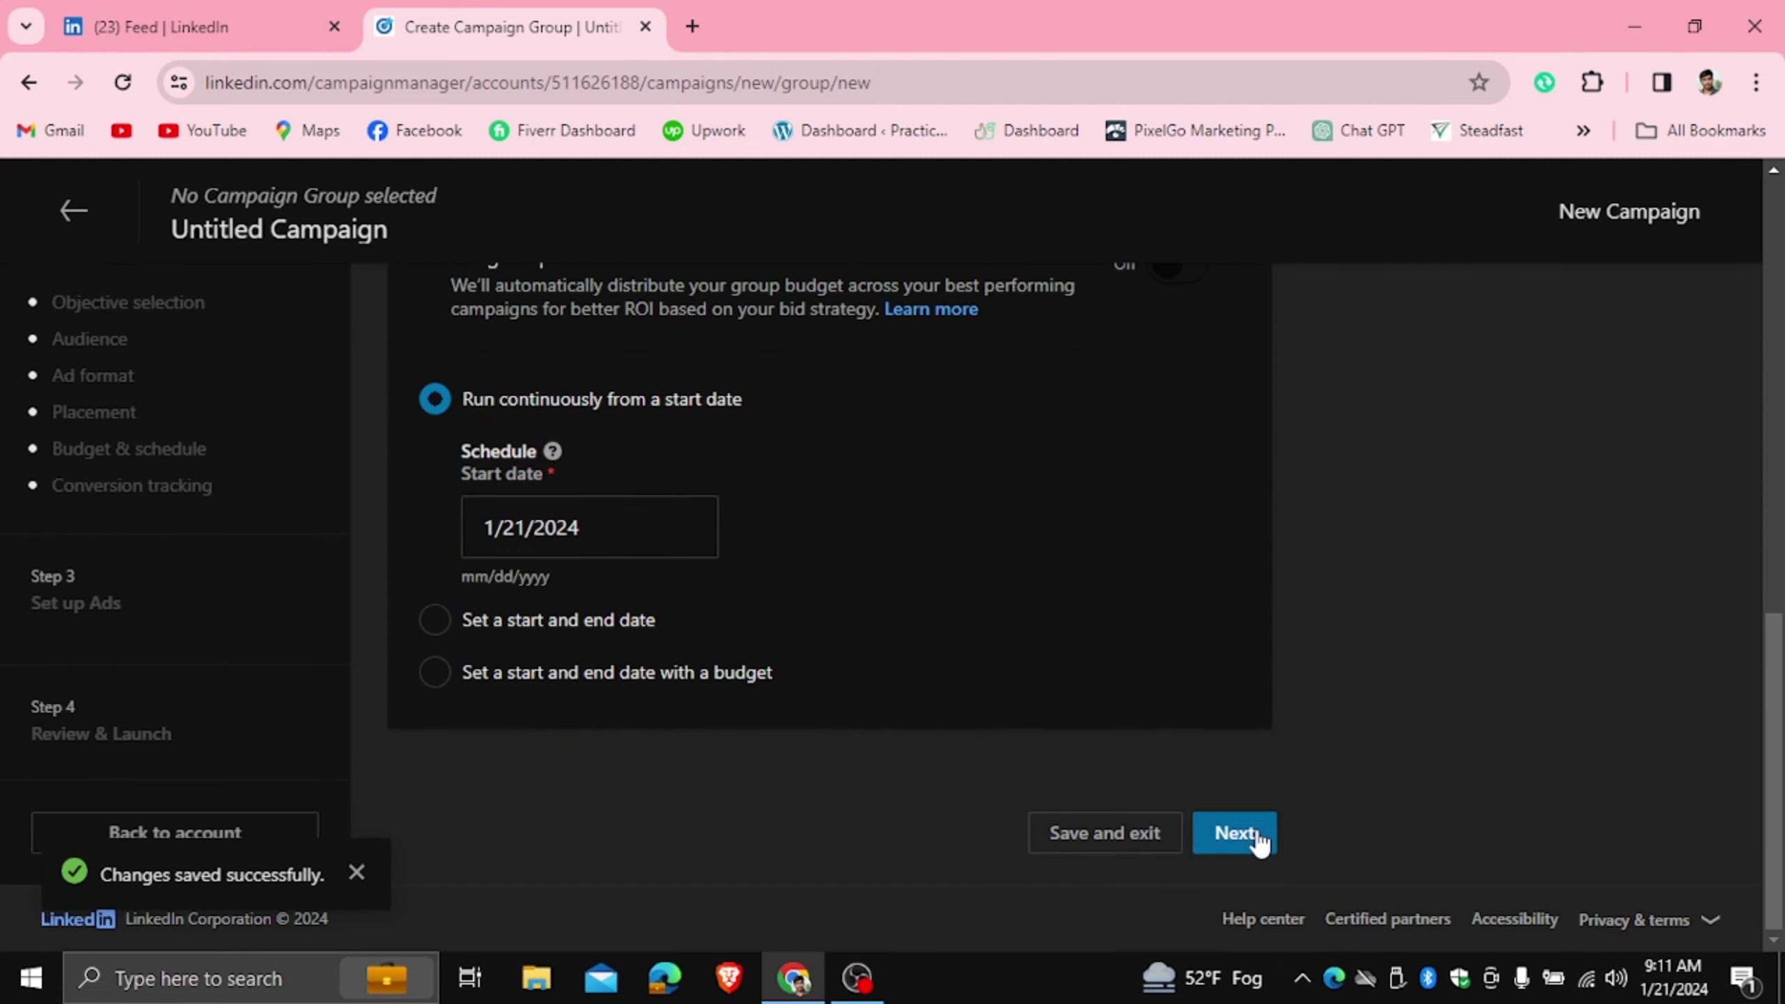
click(1235, 833)
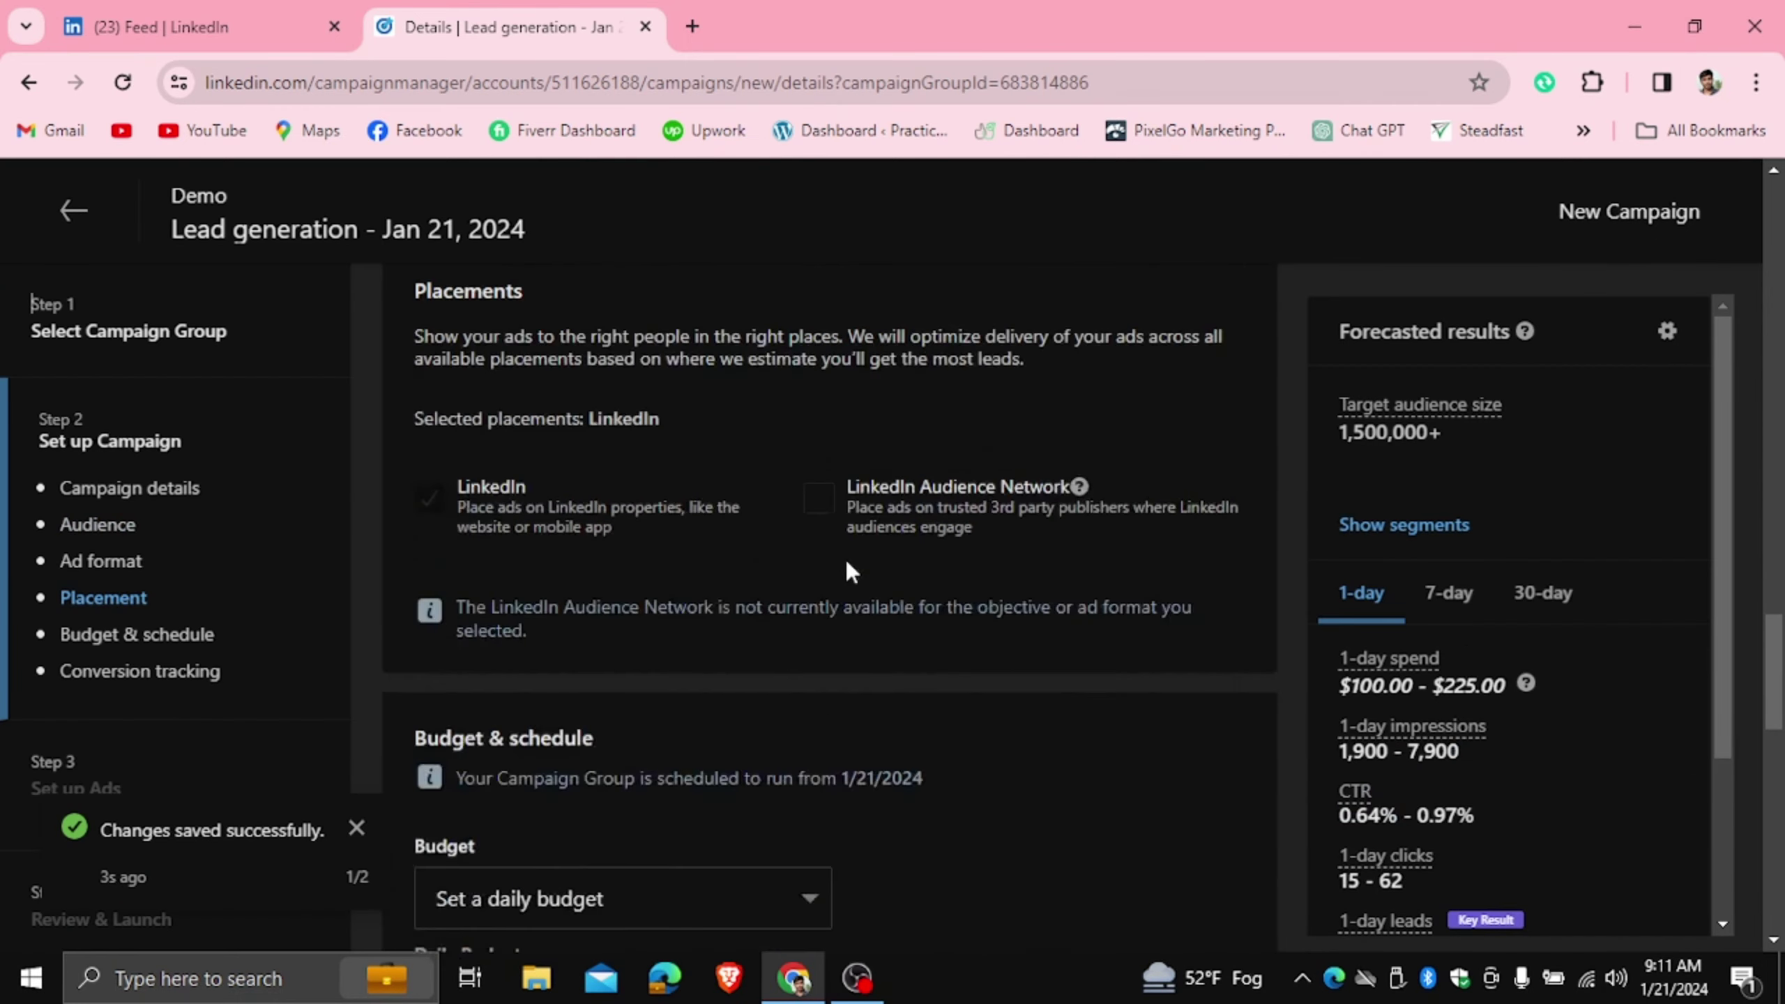
Examine the optimization goals offered for the lead generation campaign, keeping Leads selected.
scroll(846, 571, down, 15)
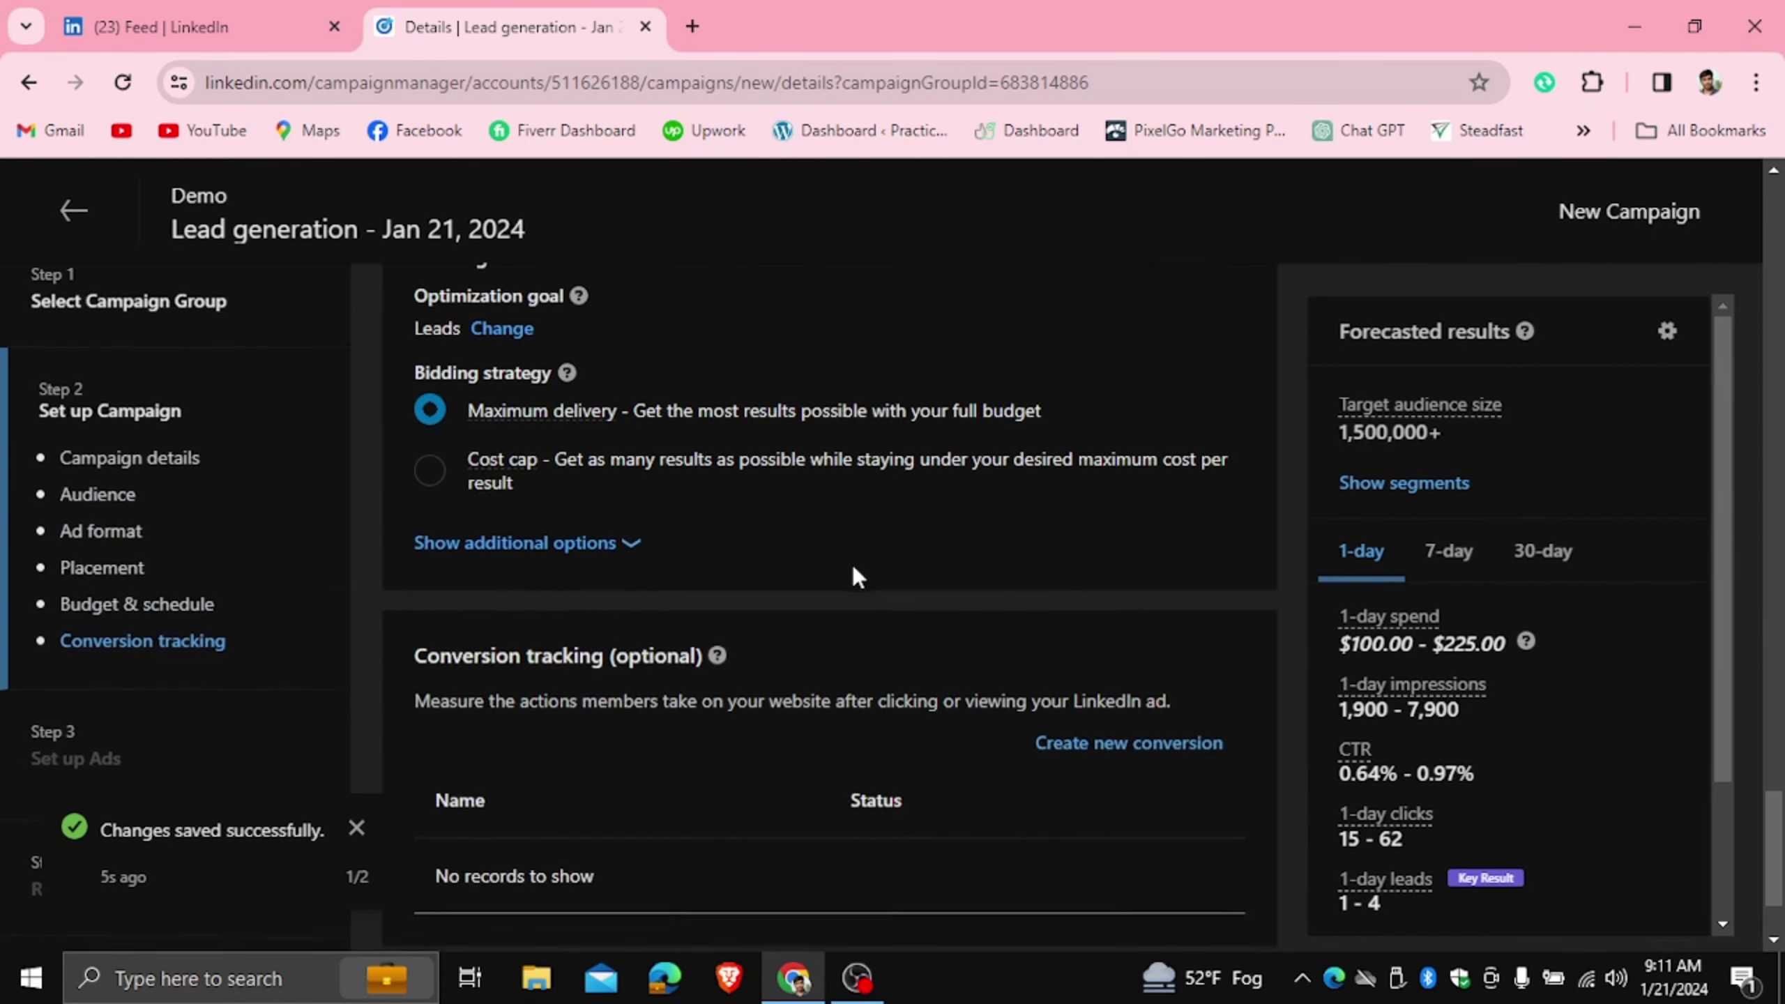
scroll(853, 570, up, 2)
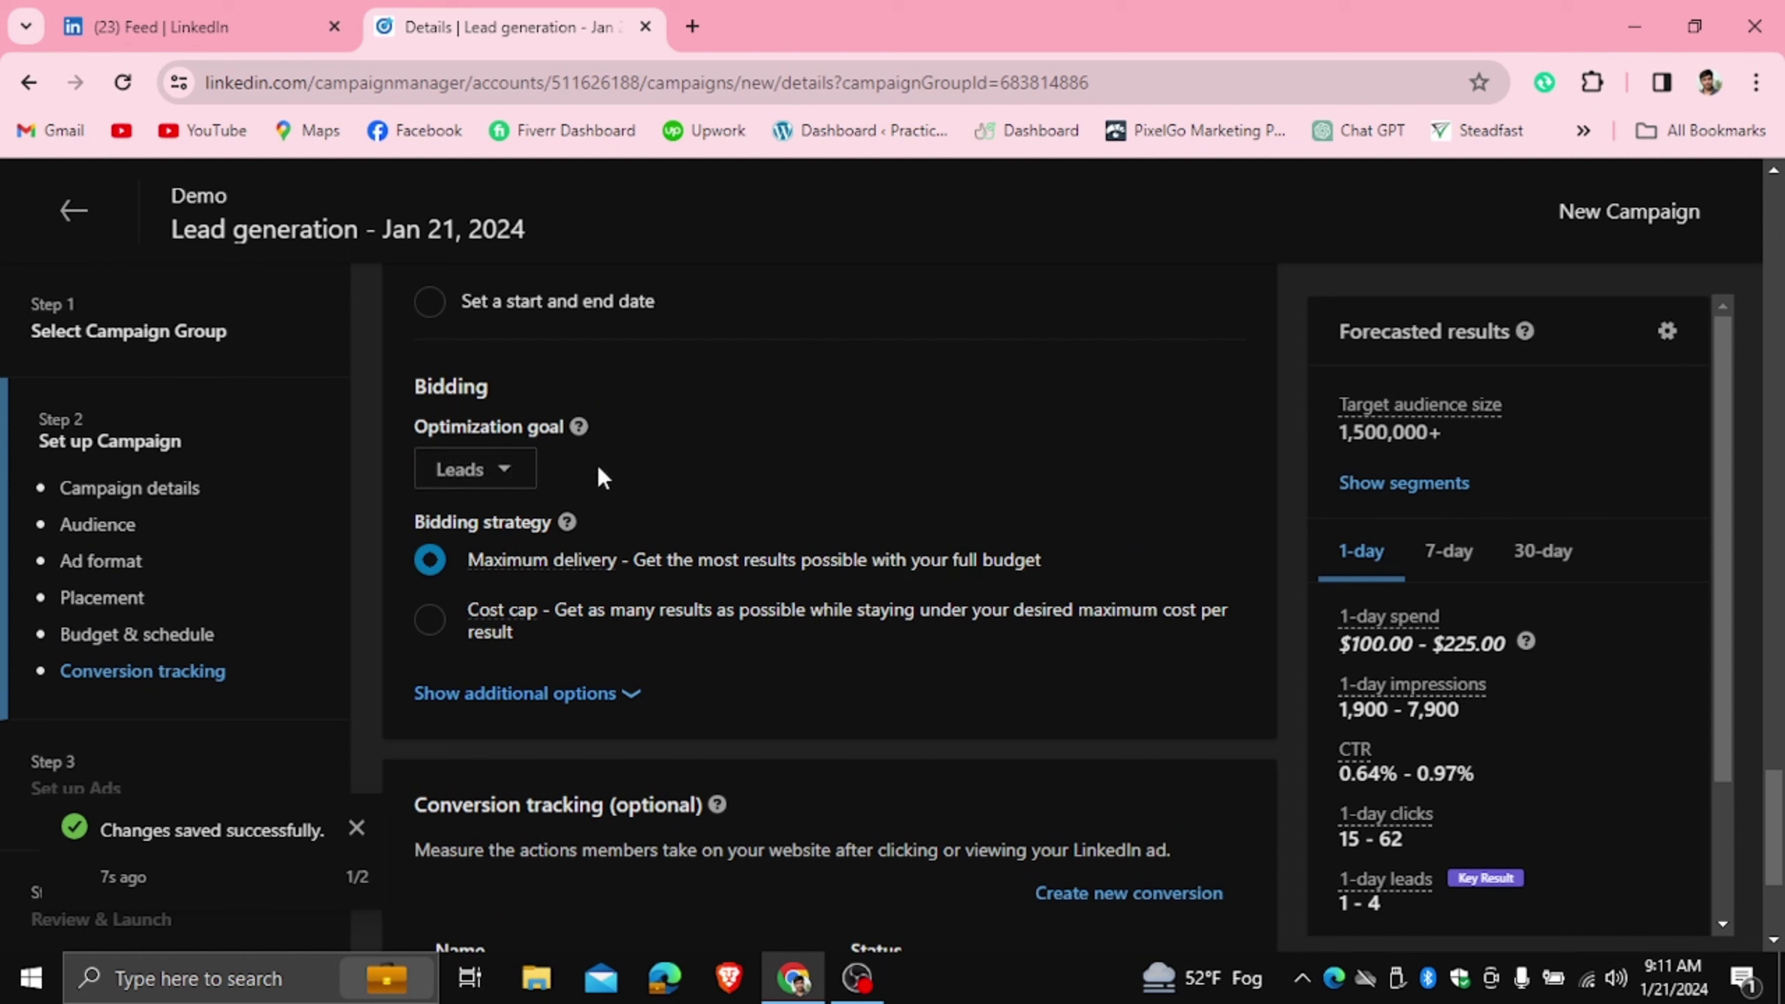
click(488, 476)
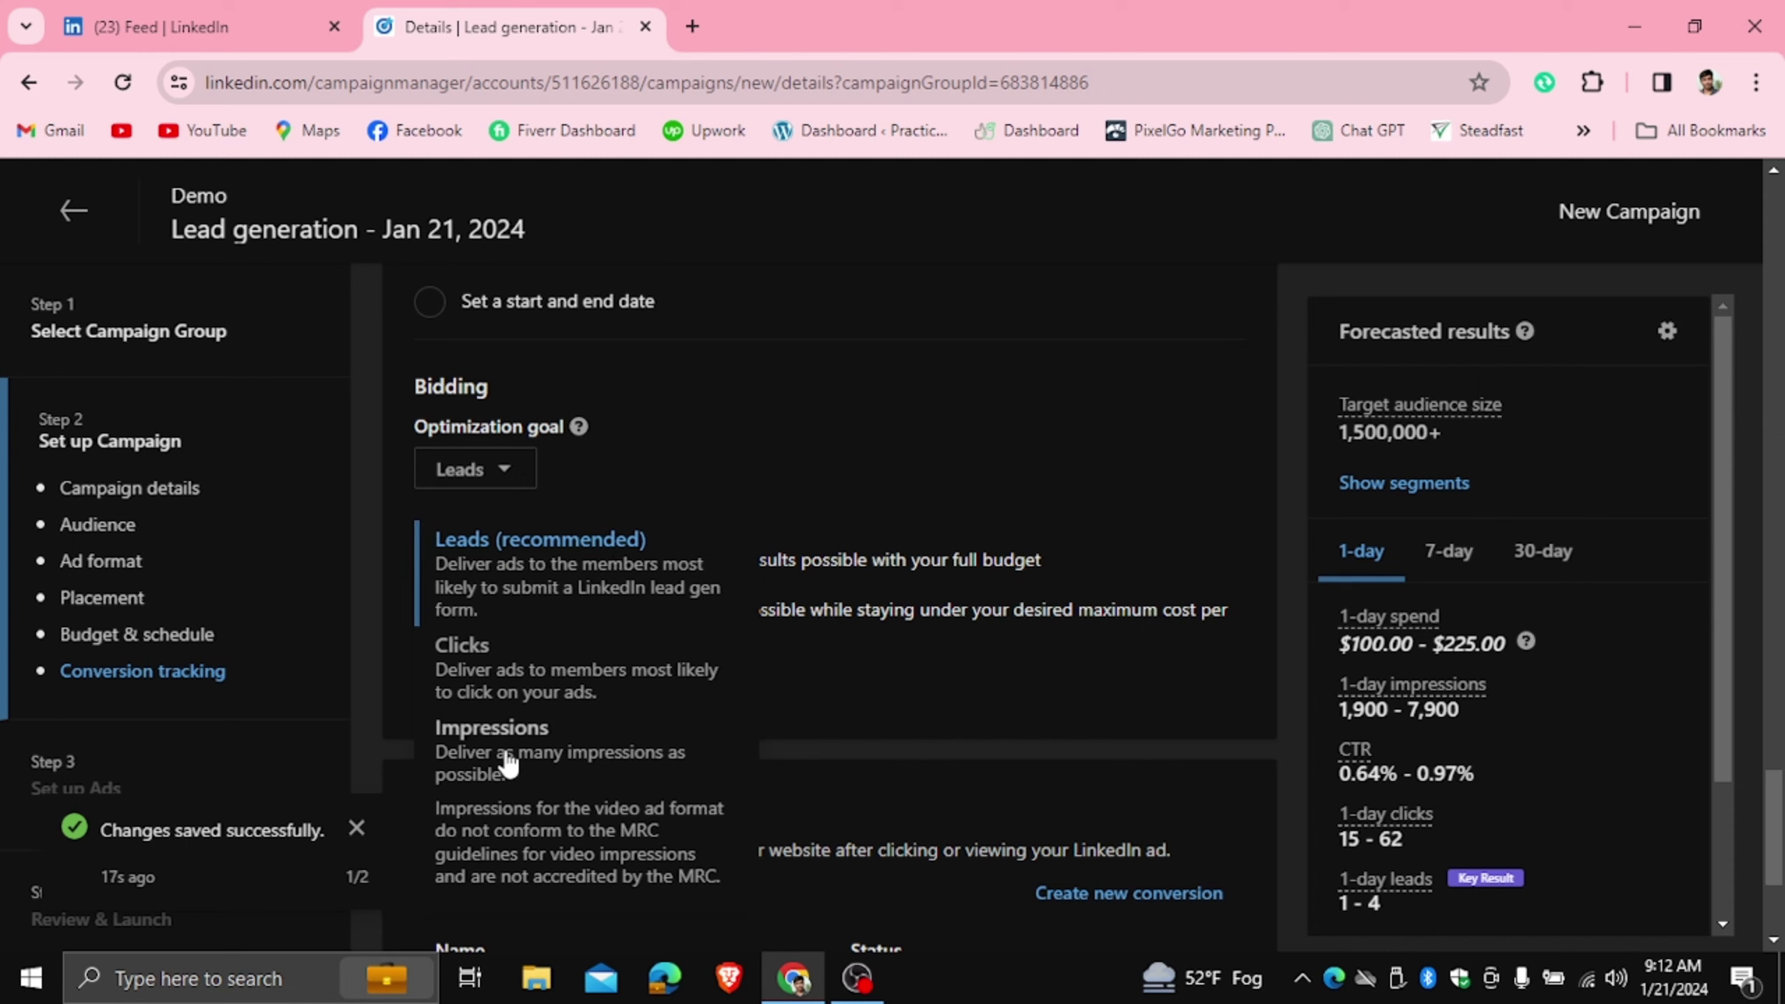
click(518, 563)
scroll(847, 435, down, 4)
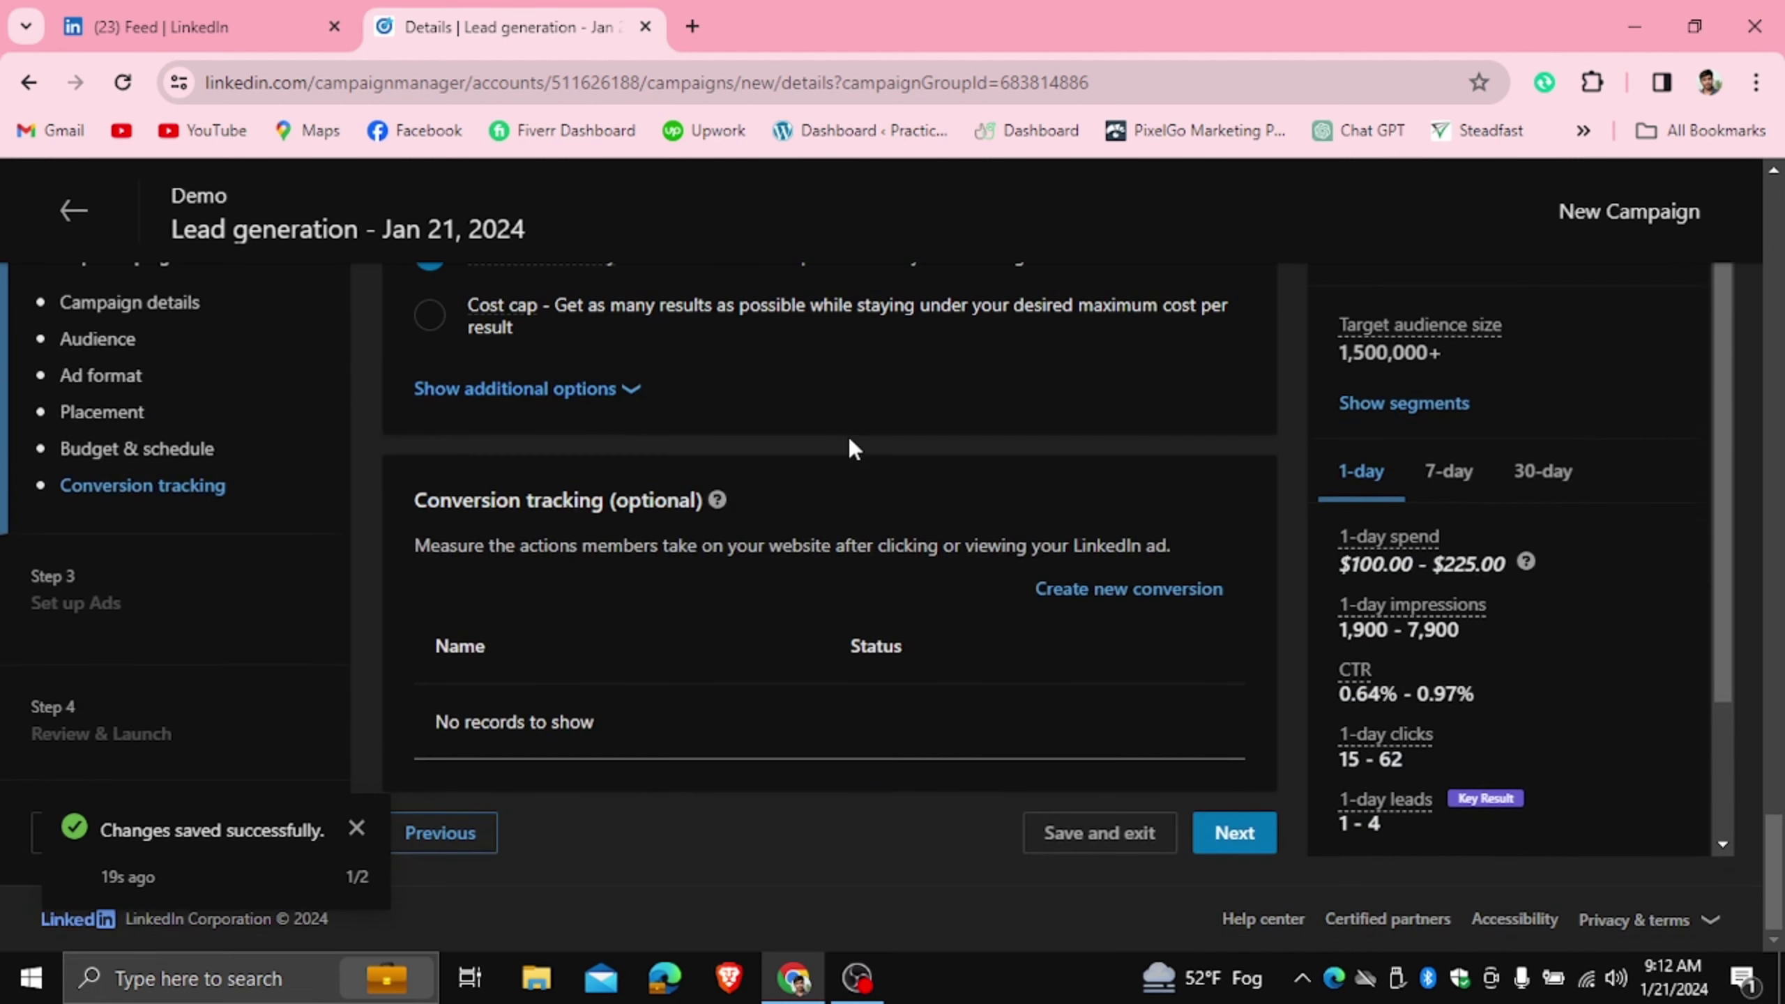
scroll(850, 443, up, 3)
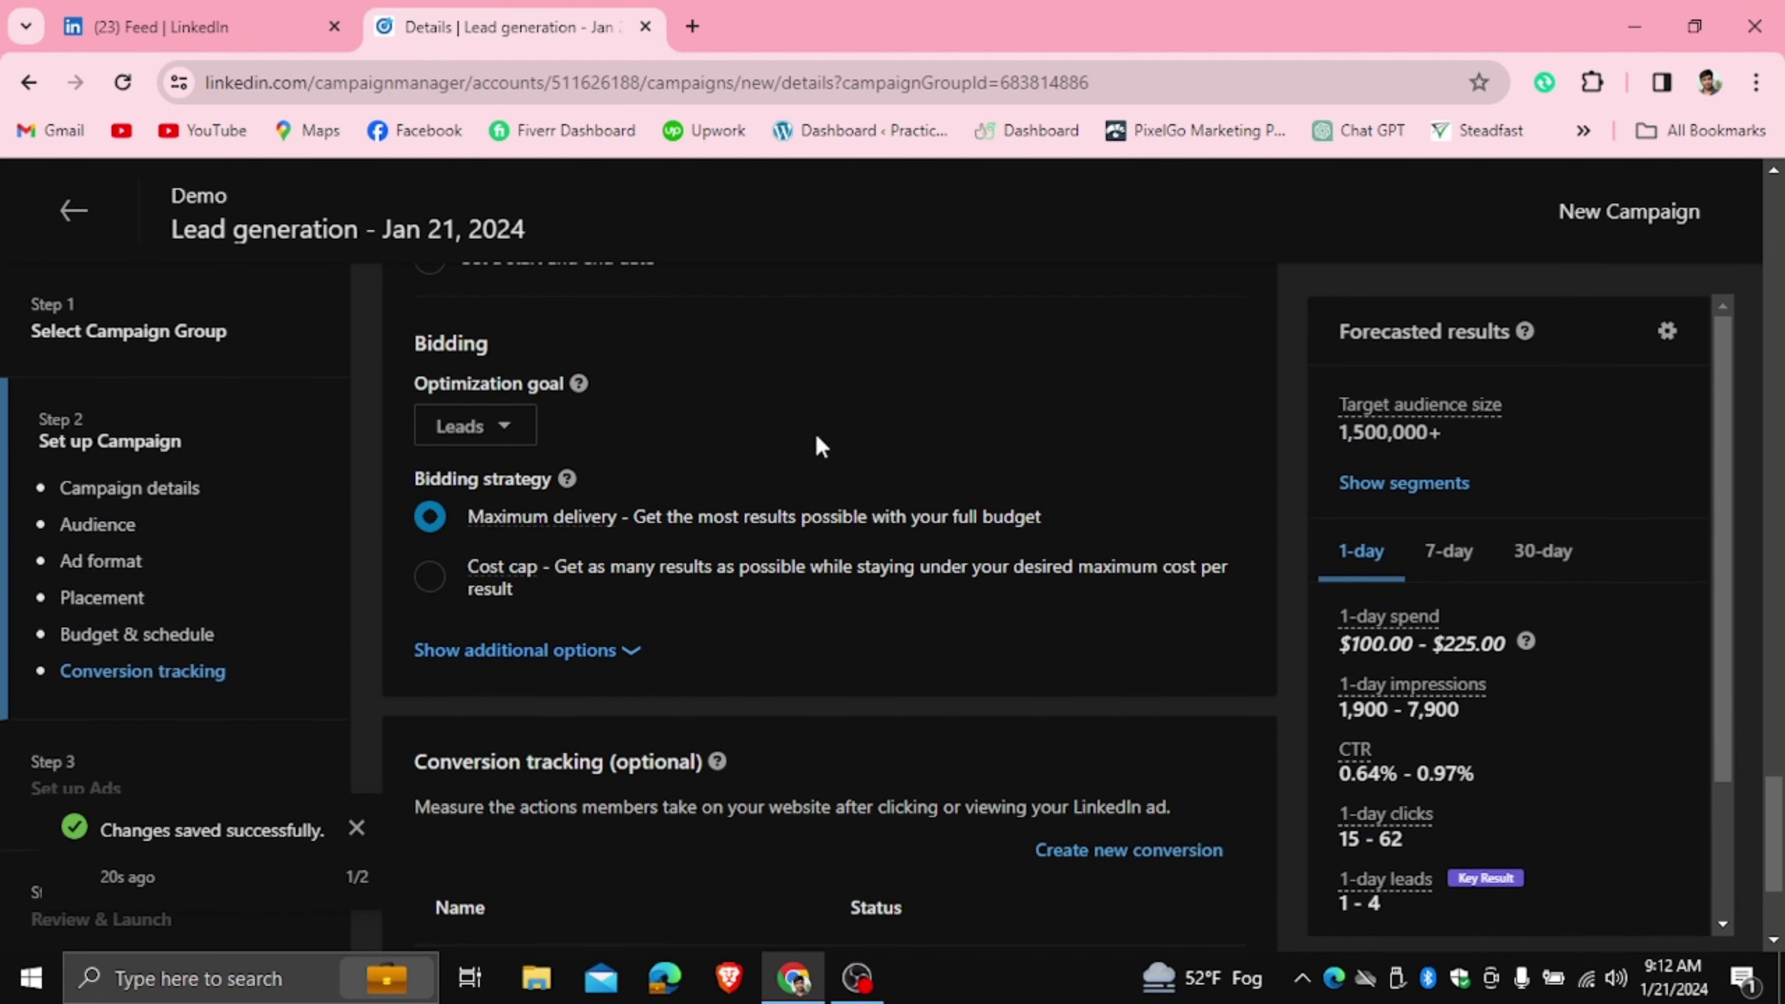
Show the additional bidding strategies, choose Manual bidding (Enhanced), and check the bid range of similar advertisers.
click(582, 653)
click(431, 639)
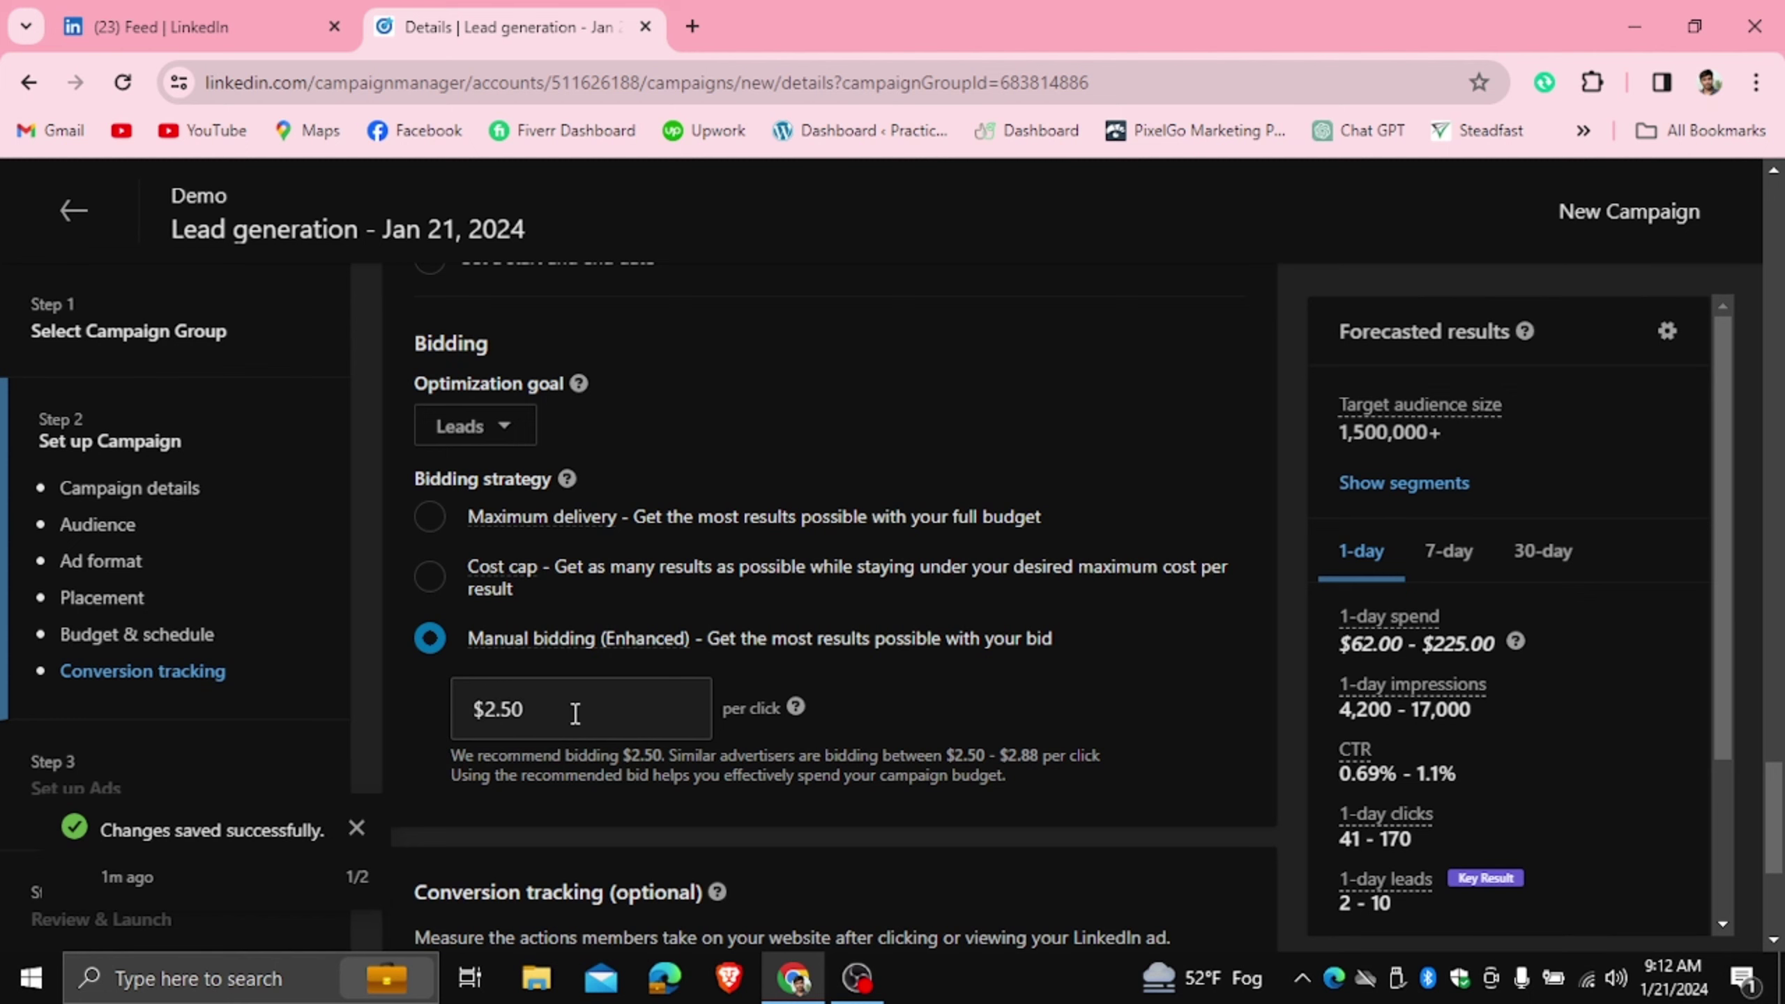
scroll(575, 710, down, 2)
scroll(582, 706, up, 2)
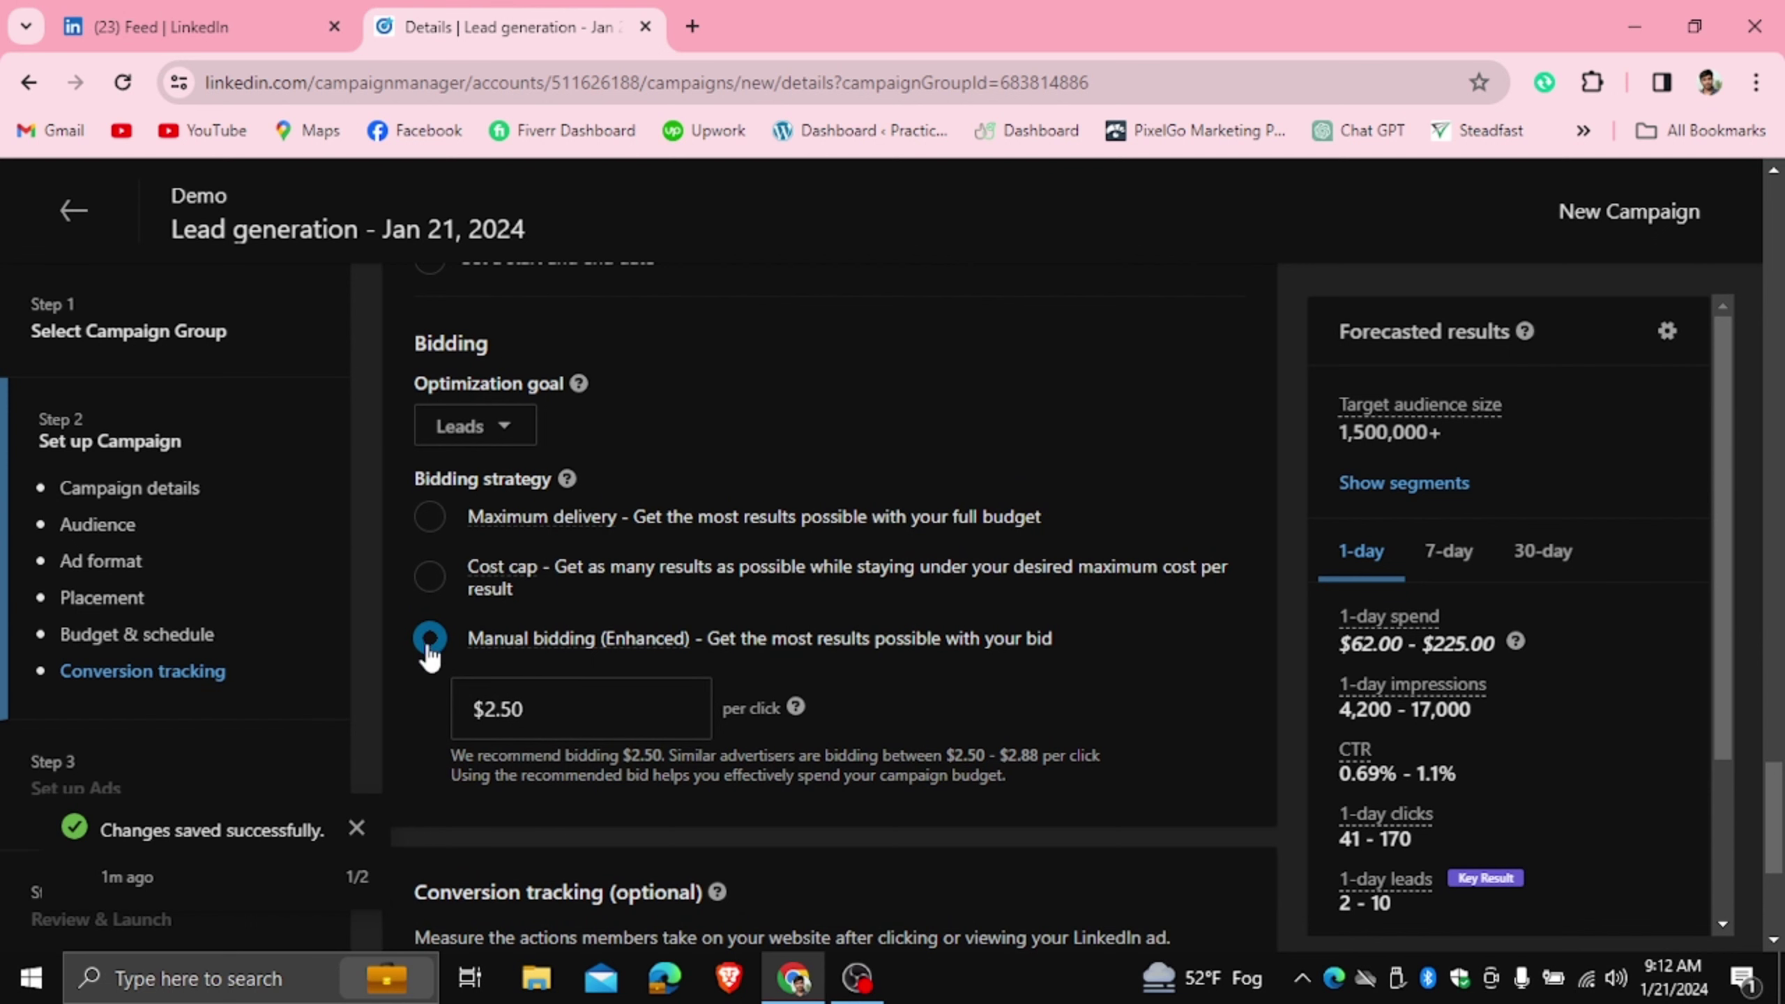
Try Clicks as the optimization goal, check its bid range per click, and switch the goal to Impressions.
click(467, 434)
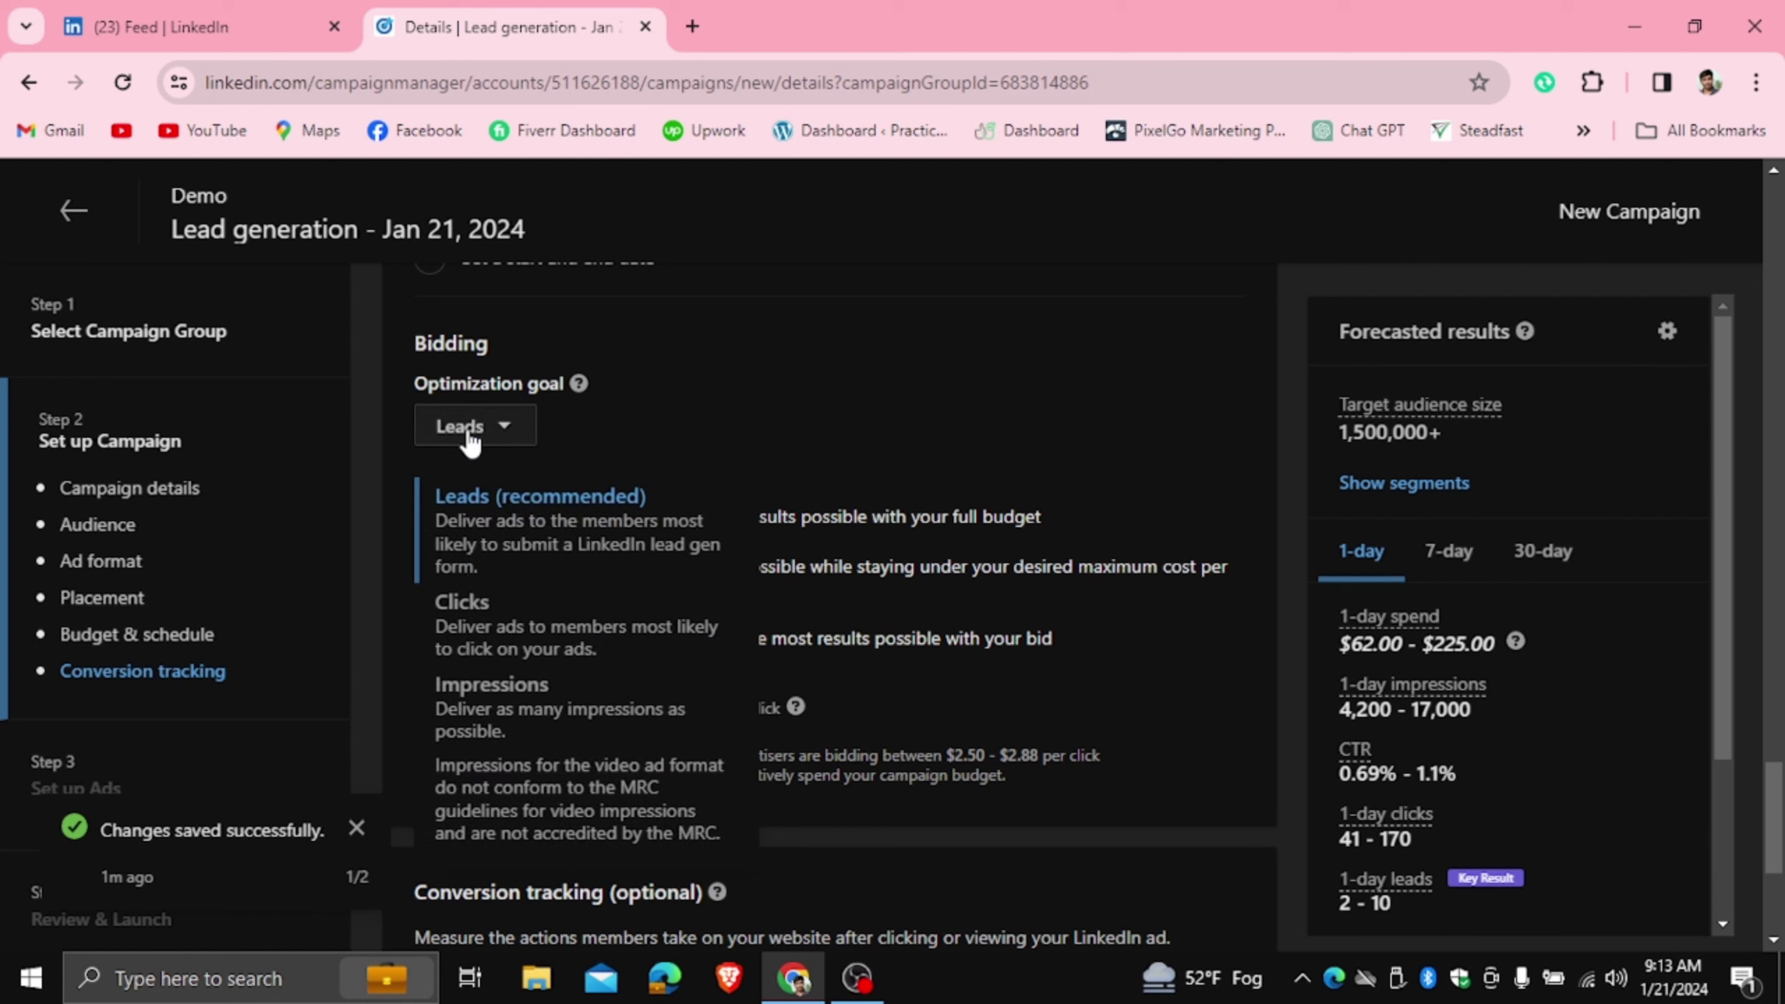
click(474, 622)
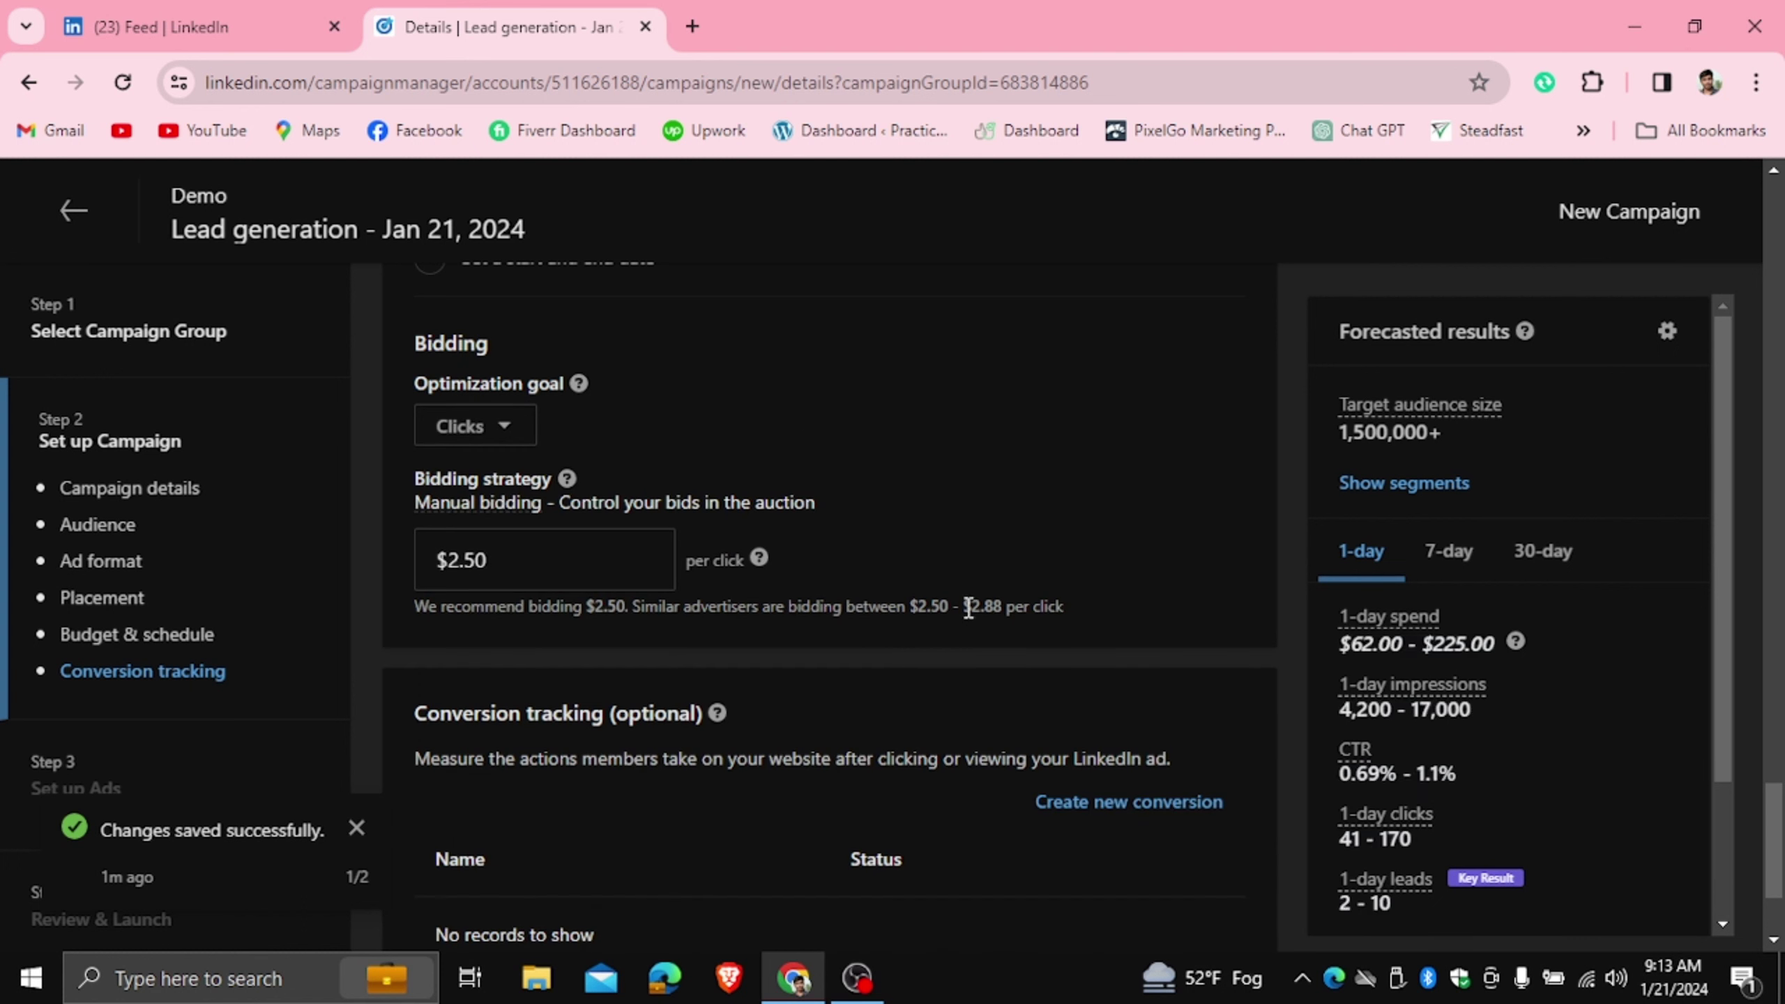
click(484, 432)
click(507, 685)
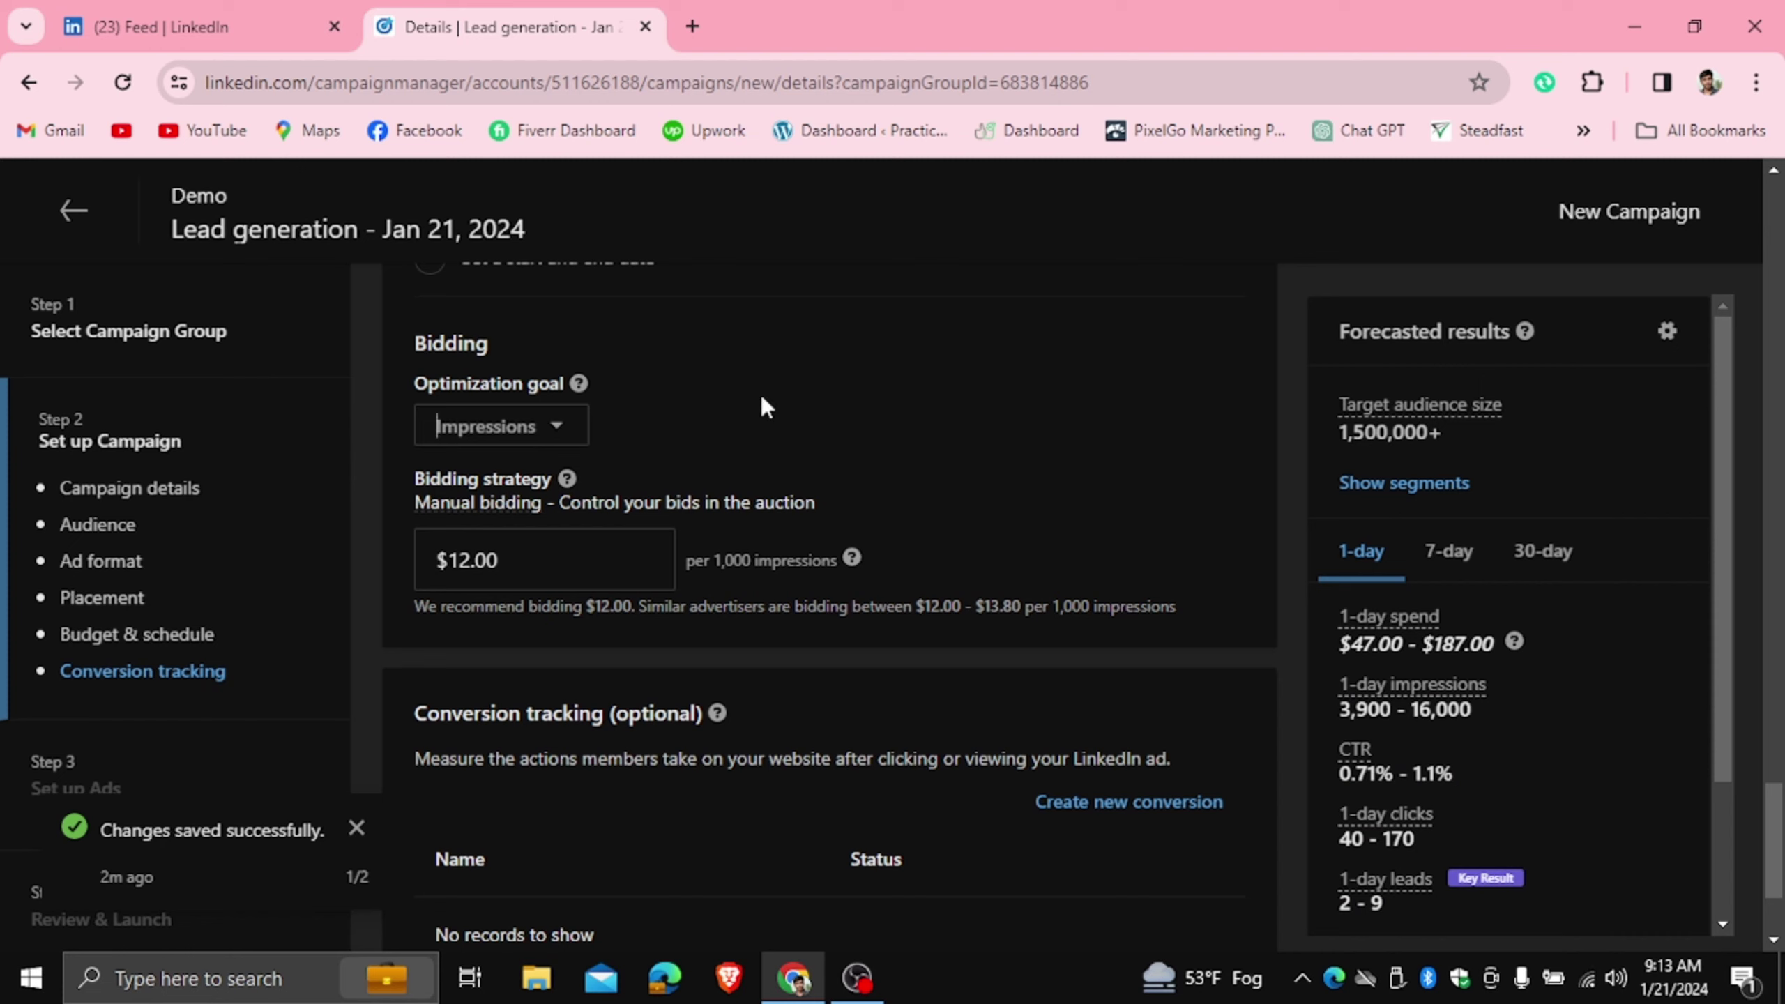
Check the optimization goal choices while keeping Impressions, and open the bid per 1,000 impressions for editing.
click(558, 430)
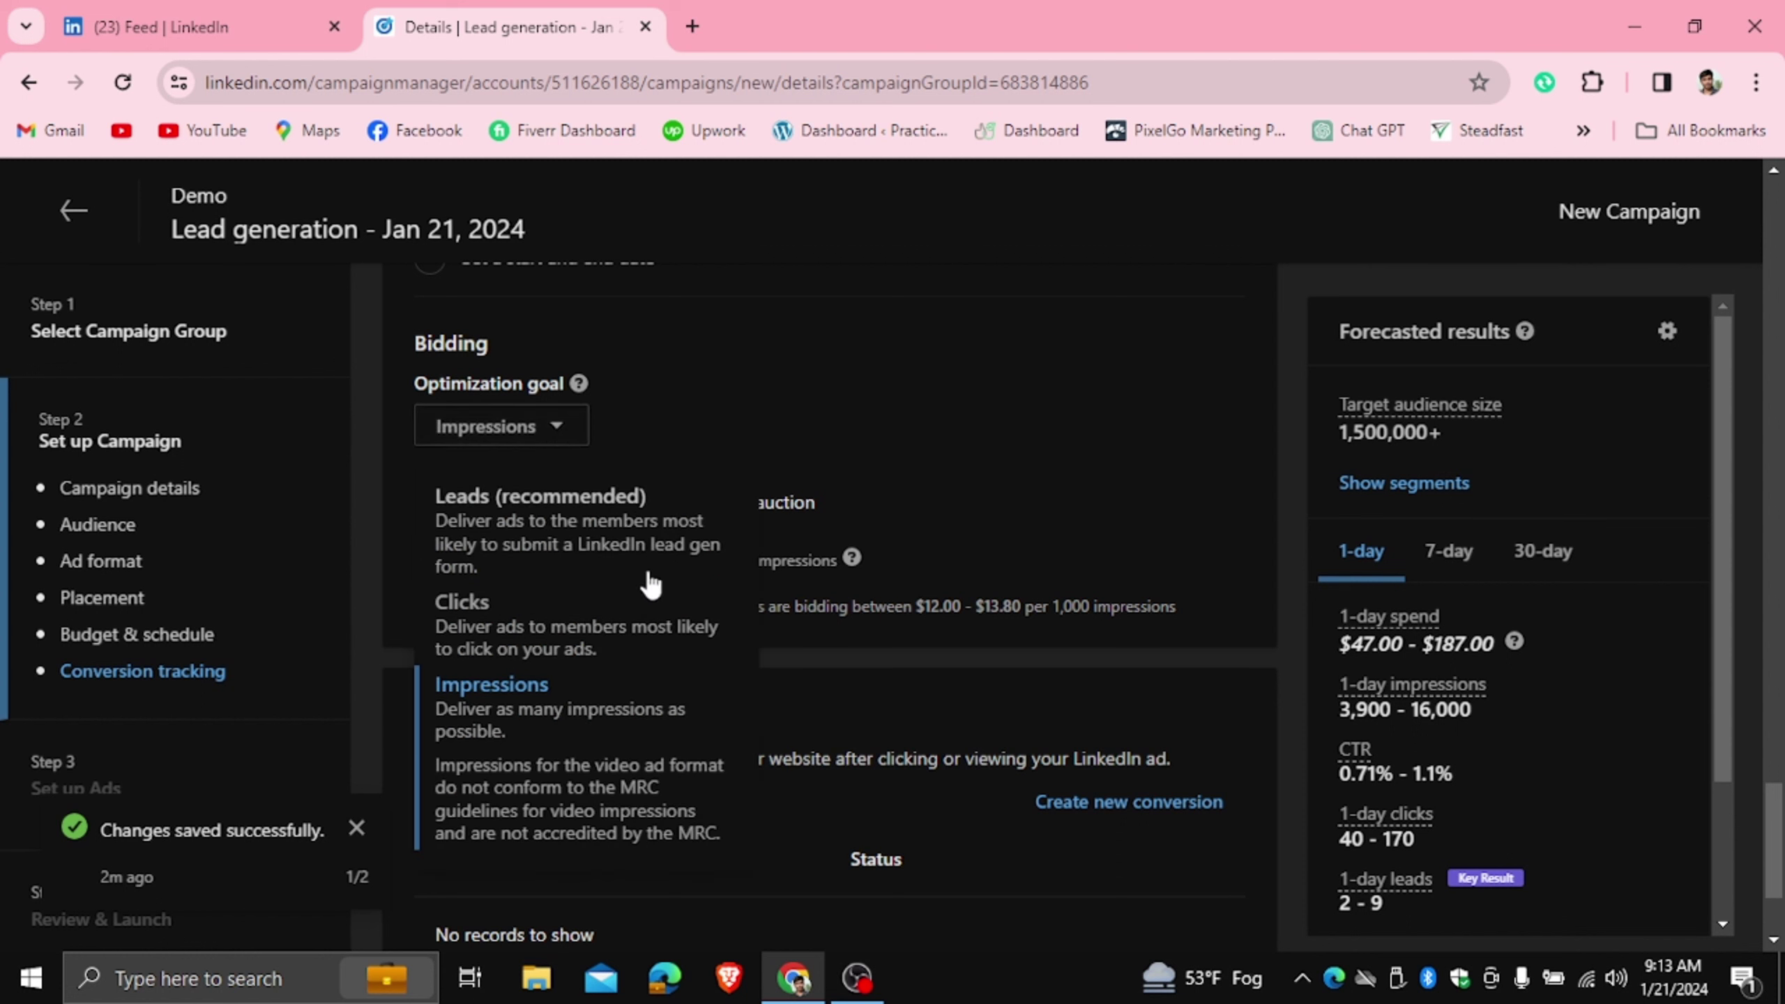
click(763, 360)
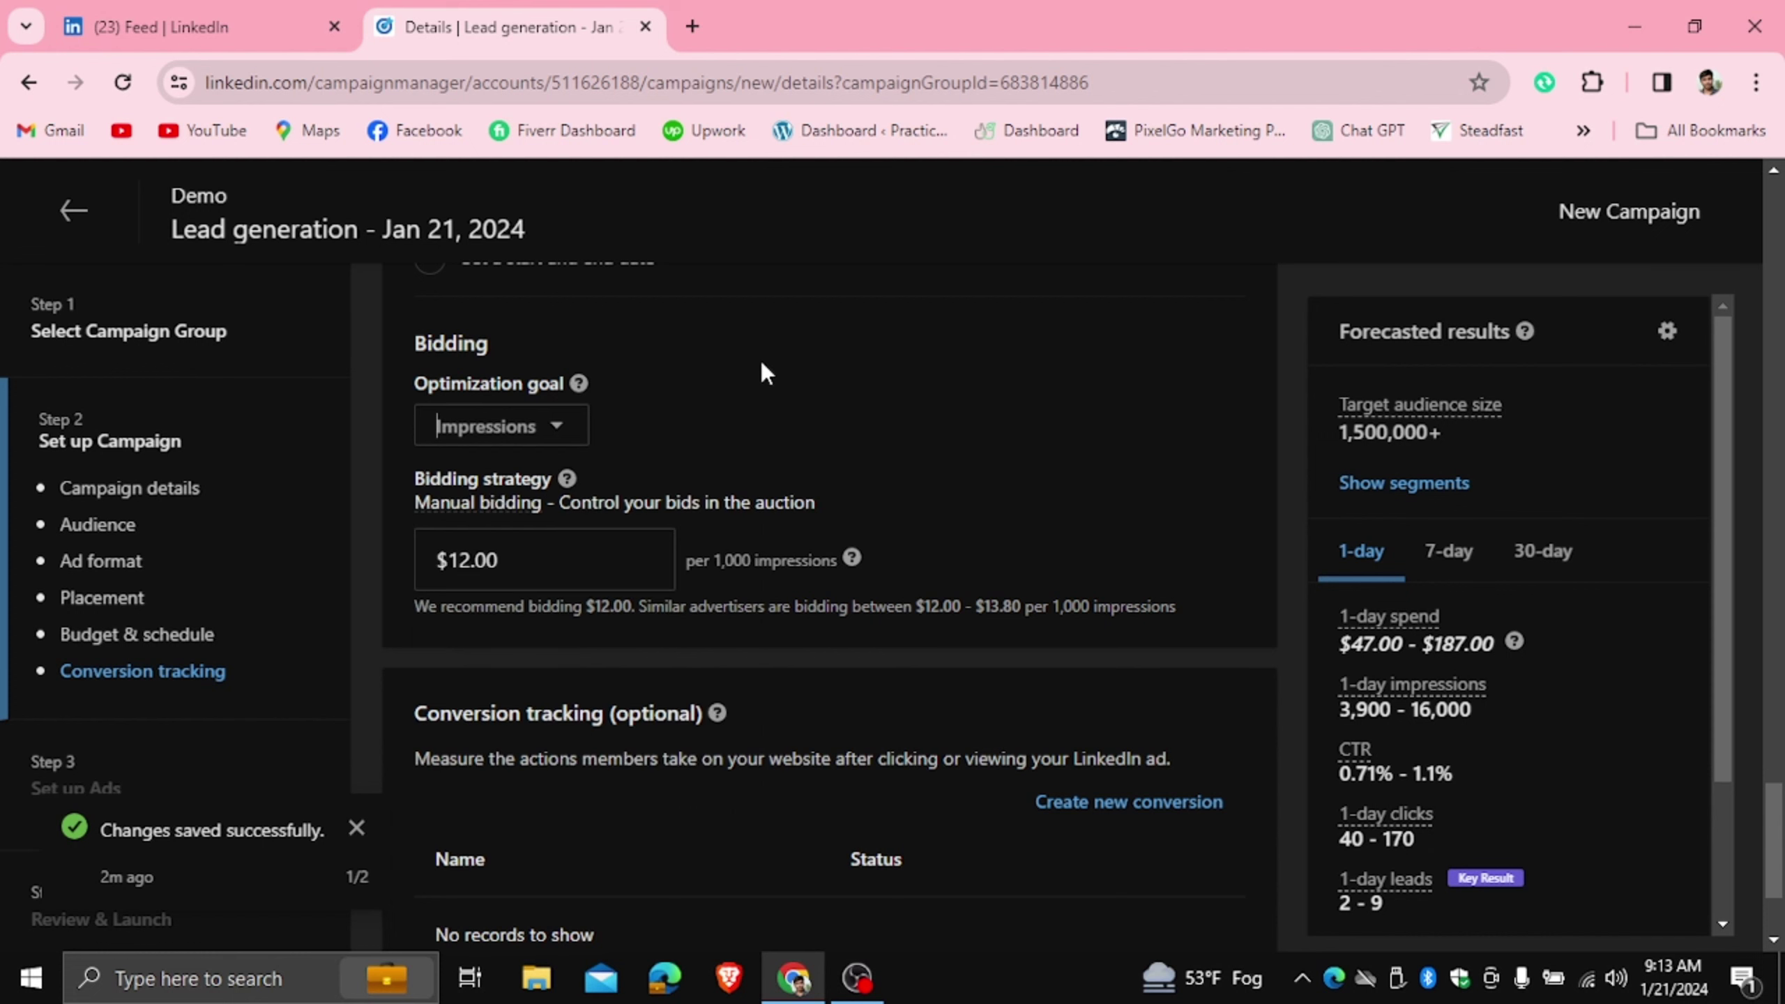
click(625, 560)
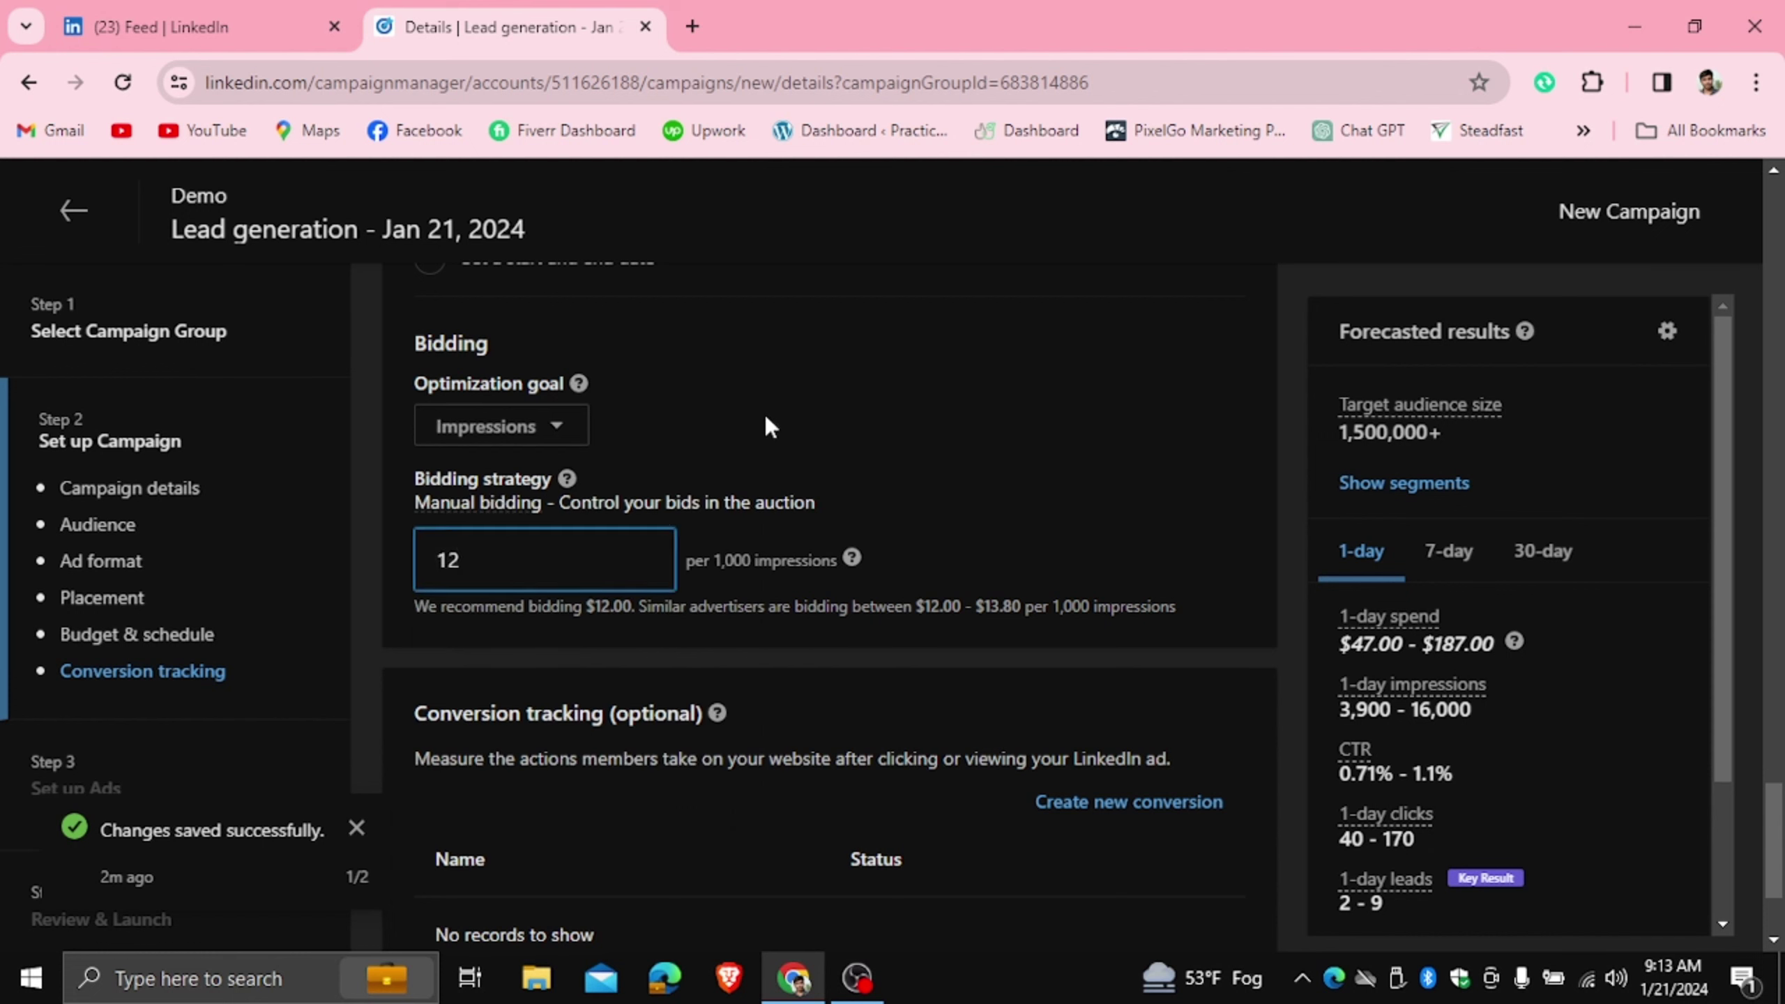